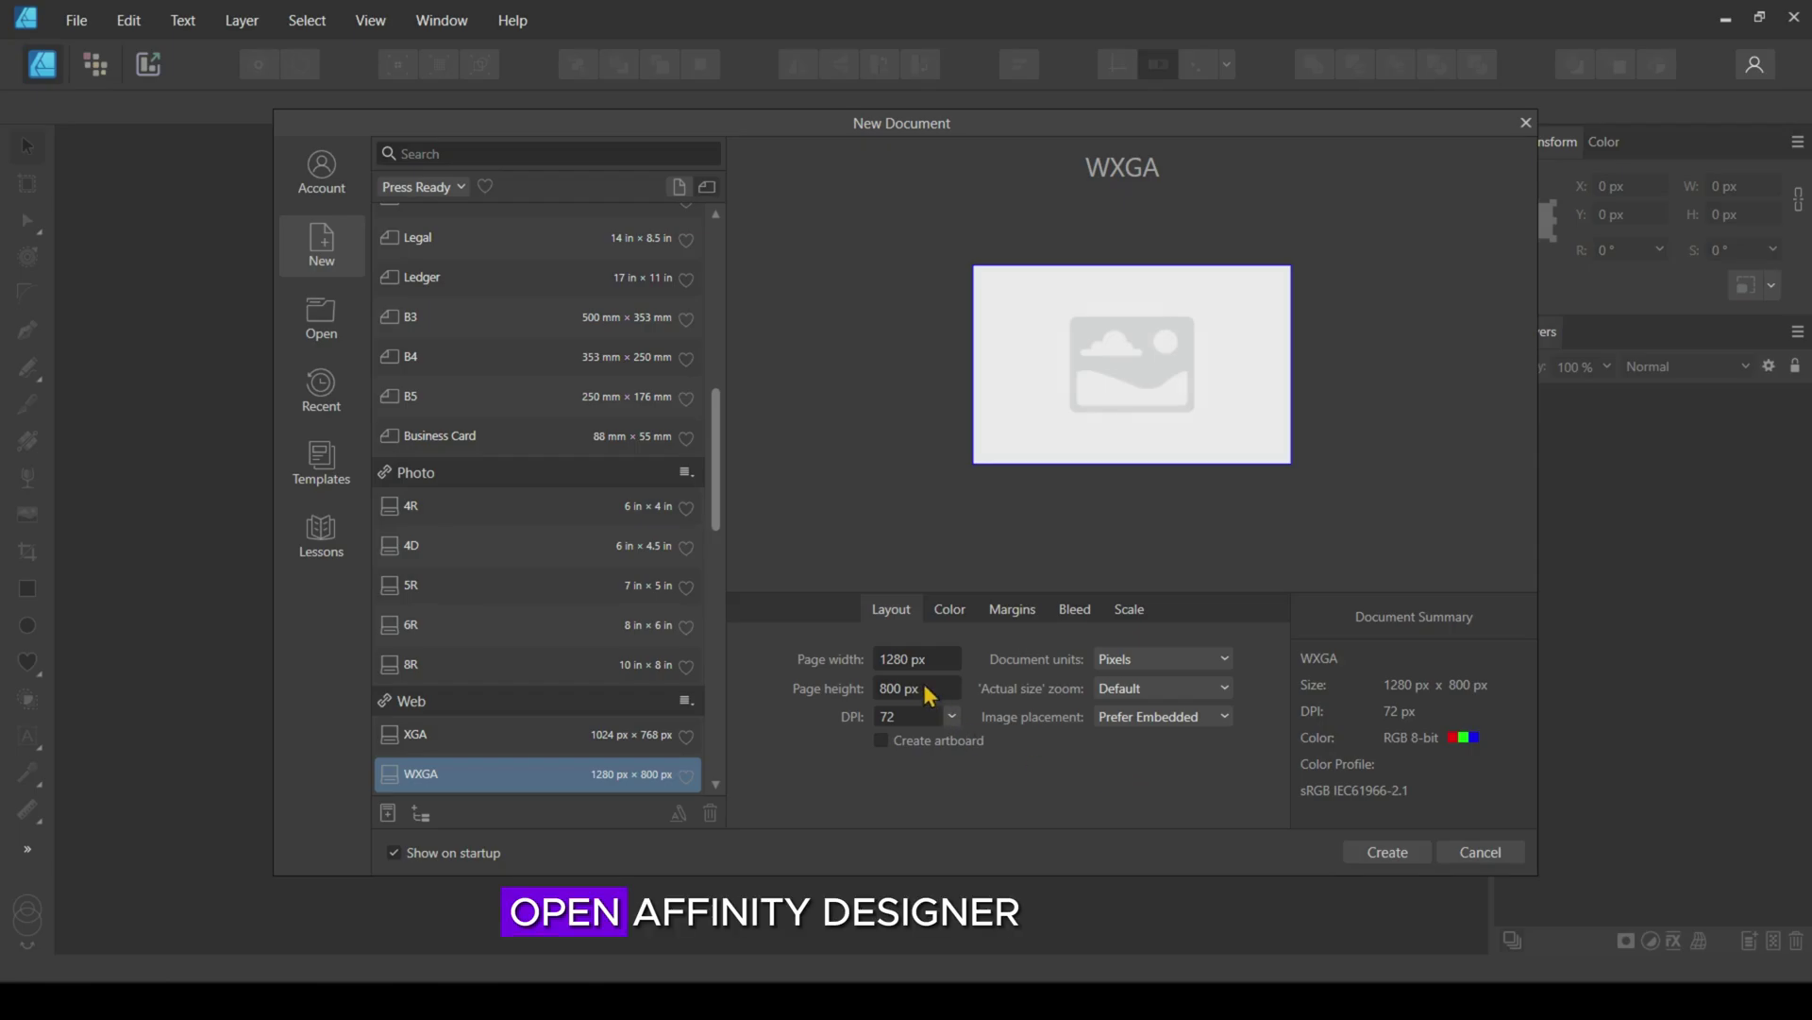
Create a new 1000 × 1000 px square document
{"action": "left_click", "coordinate": [898, 688]}
{"action": "type", "text": "1000"}
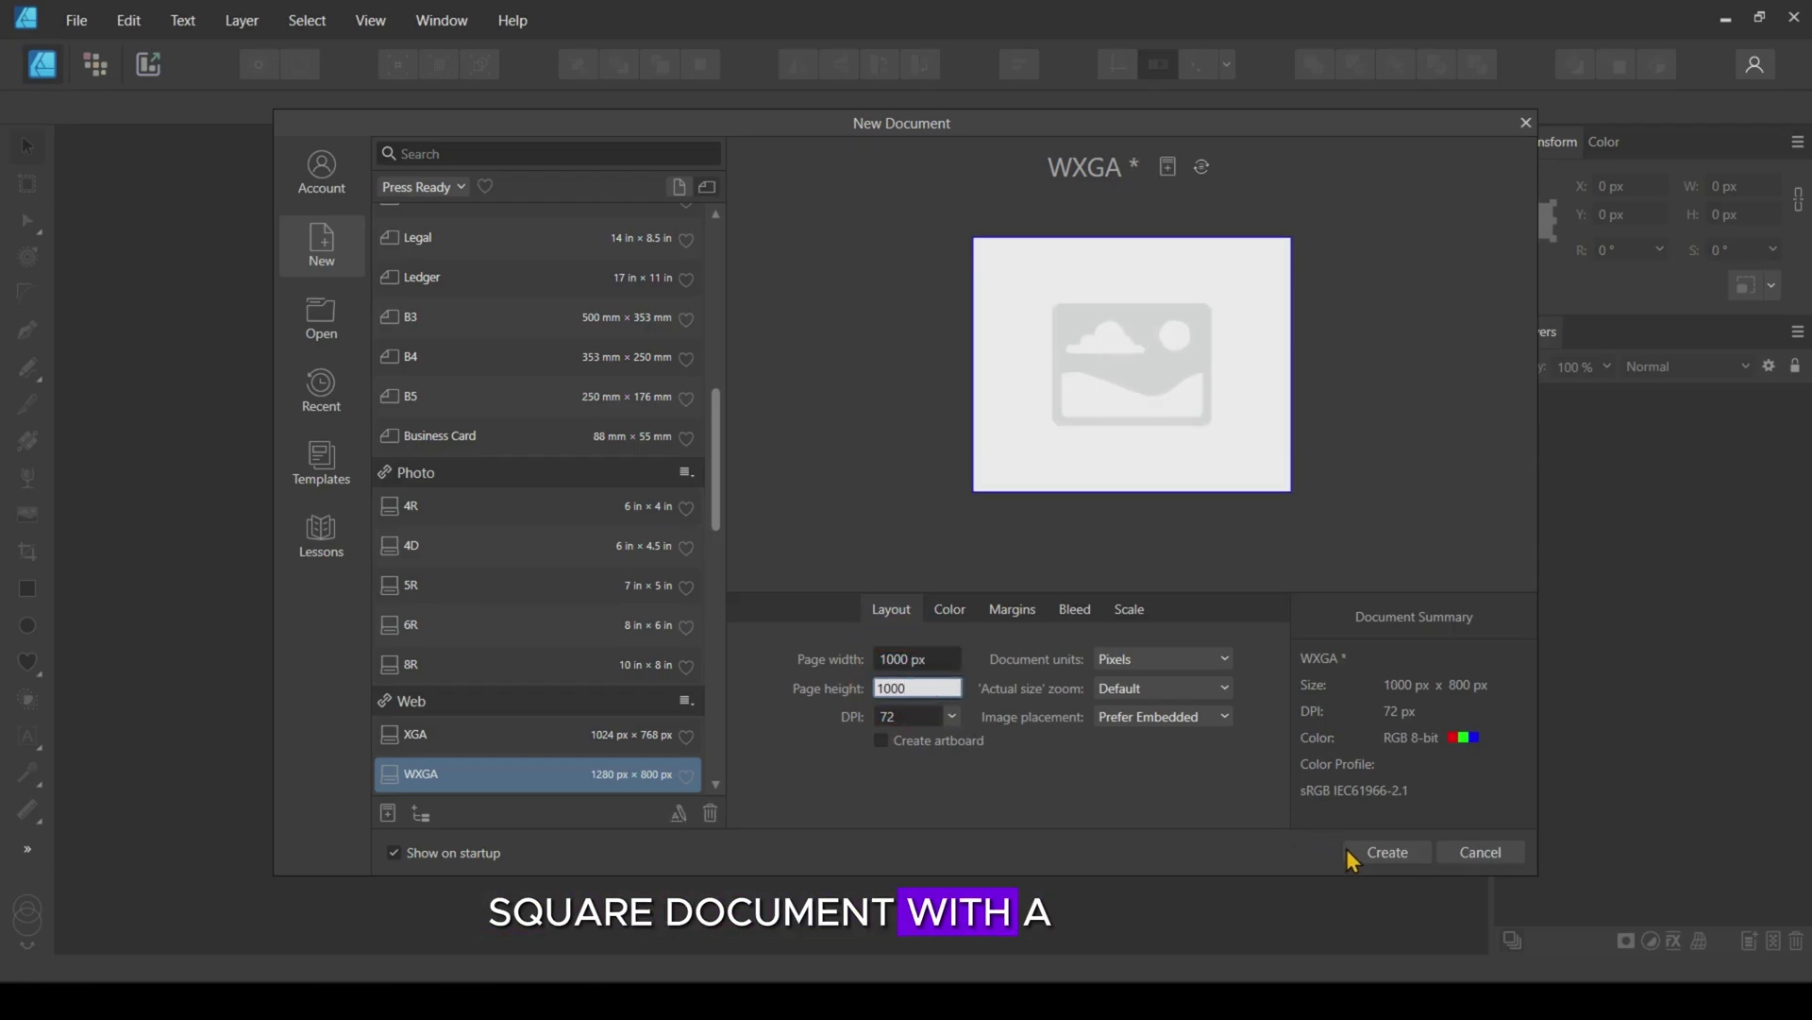
{"action": "left_click", "coordinate": [1352, 853]}
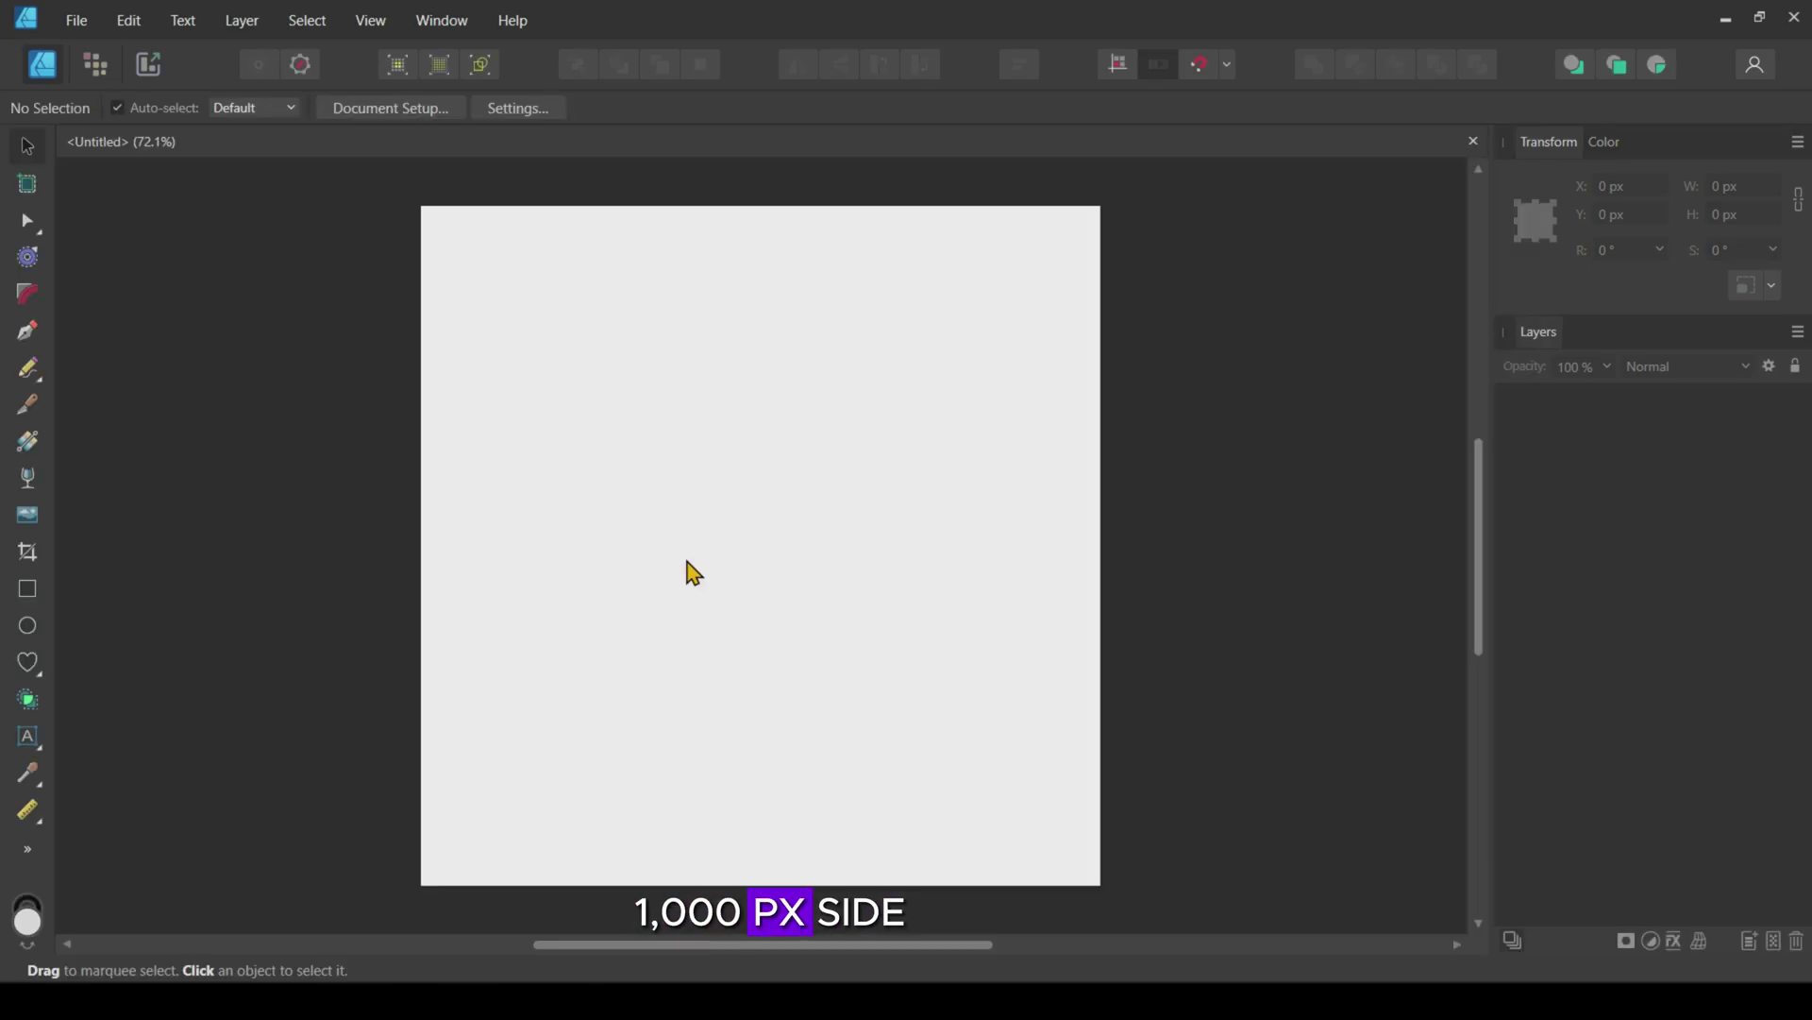
Drag the birds PNG image from the tile images folder onto the canvas
{"action": "left_click", "coordinate": [200, 1005]}
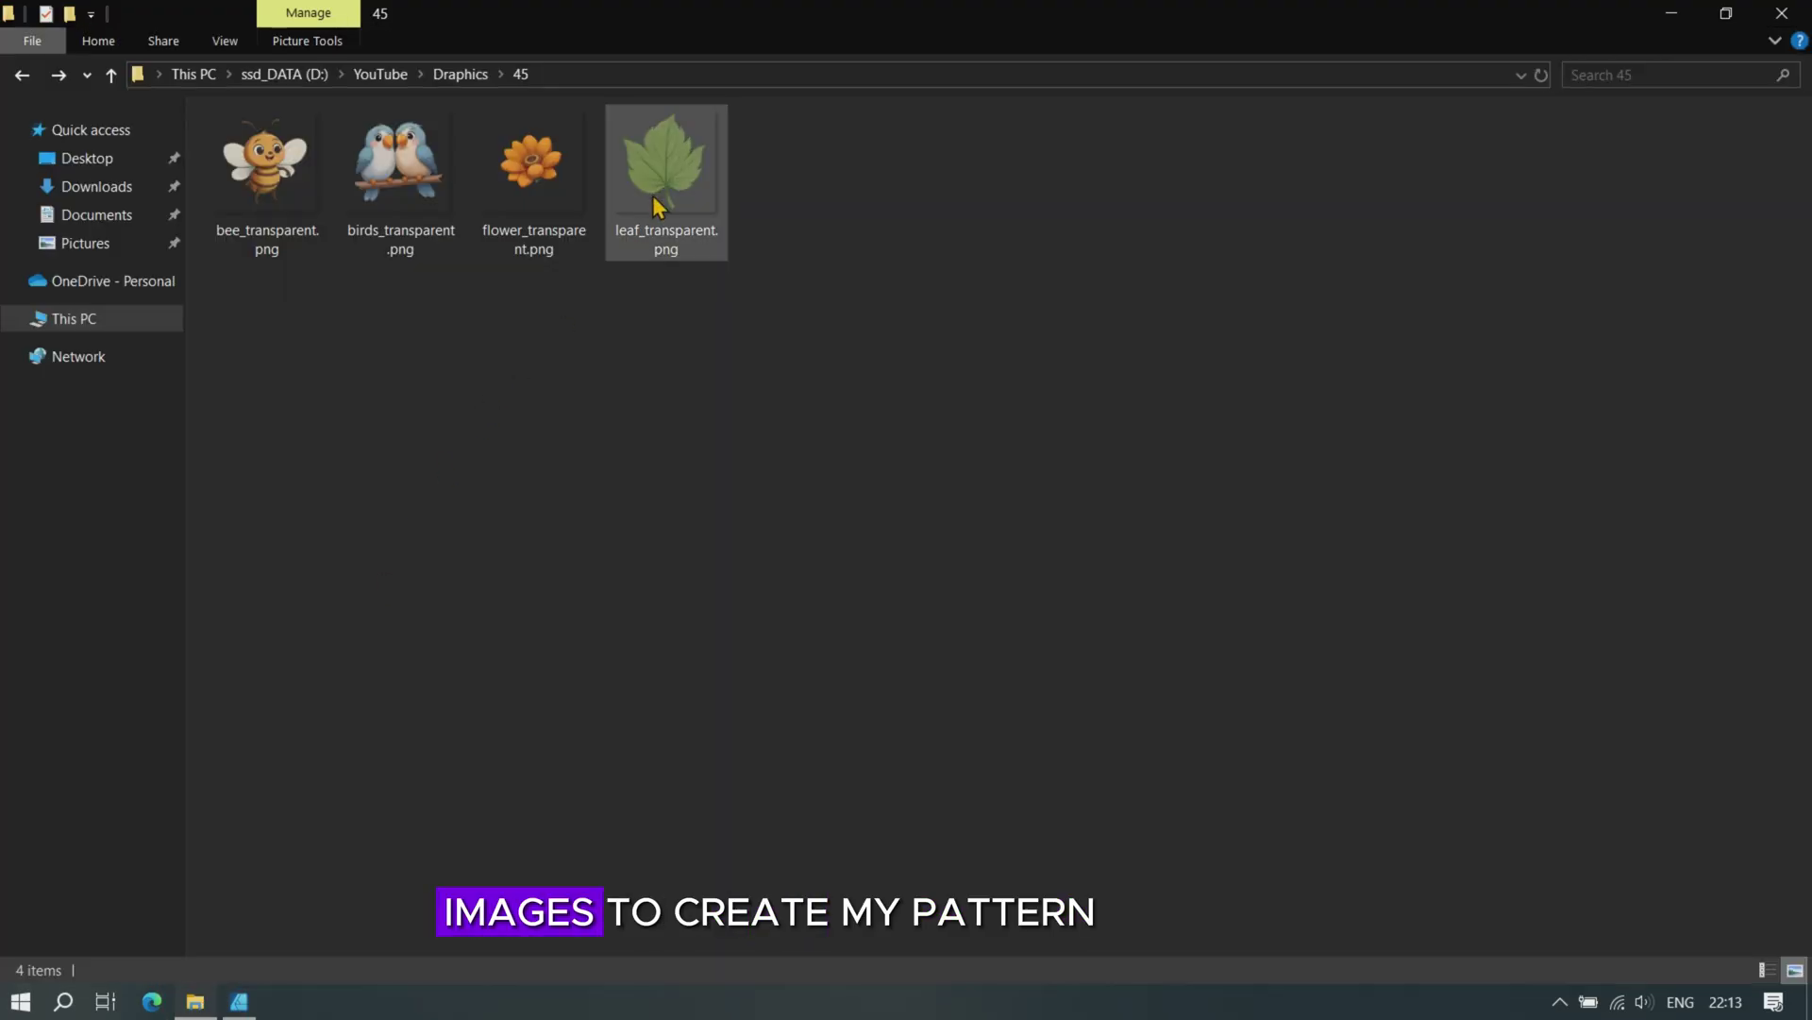
{"action": "left_click", "coordinate": [408, 172]}
{"action": "left_click_drag", "start_coordinate": [409, 173], "coordinate": [1168, 499]}
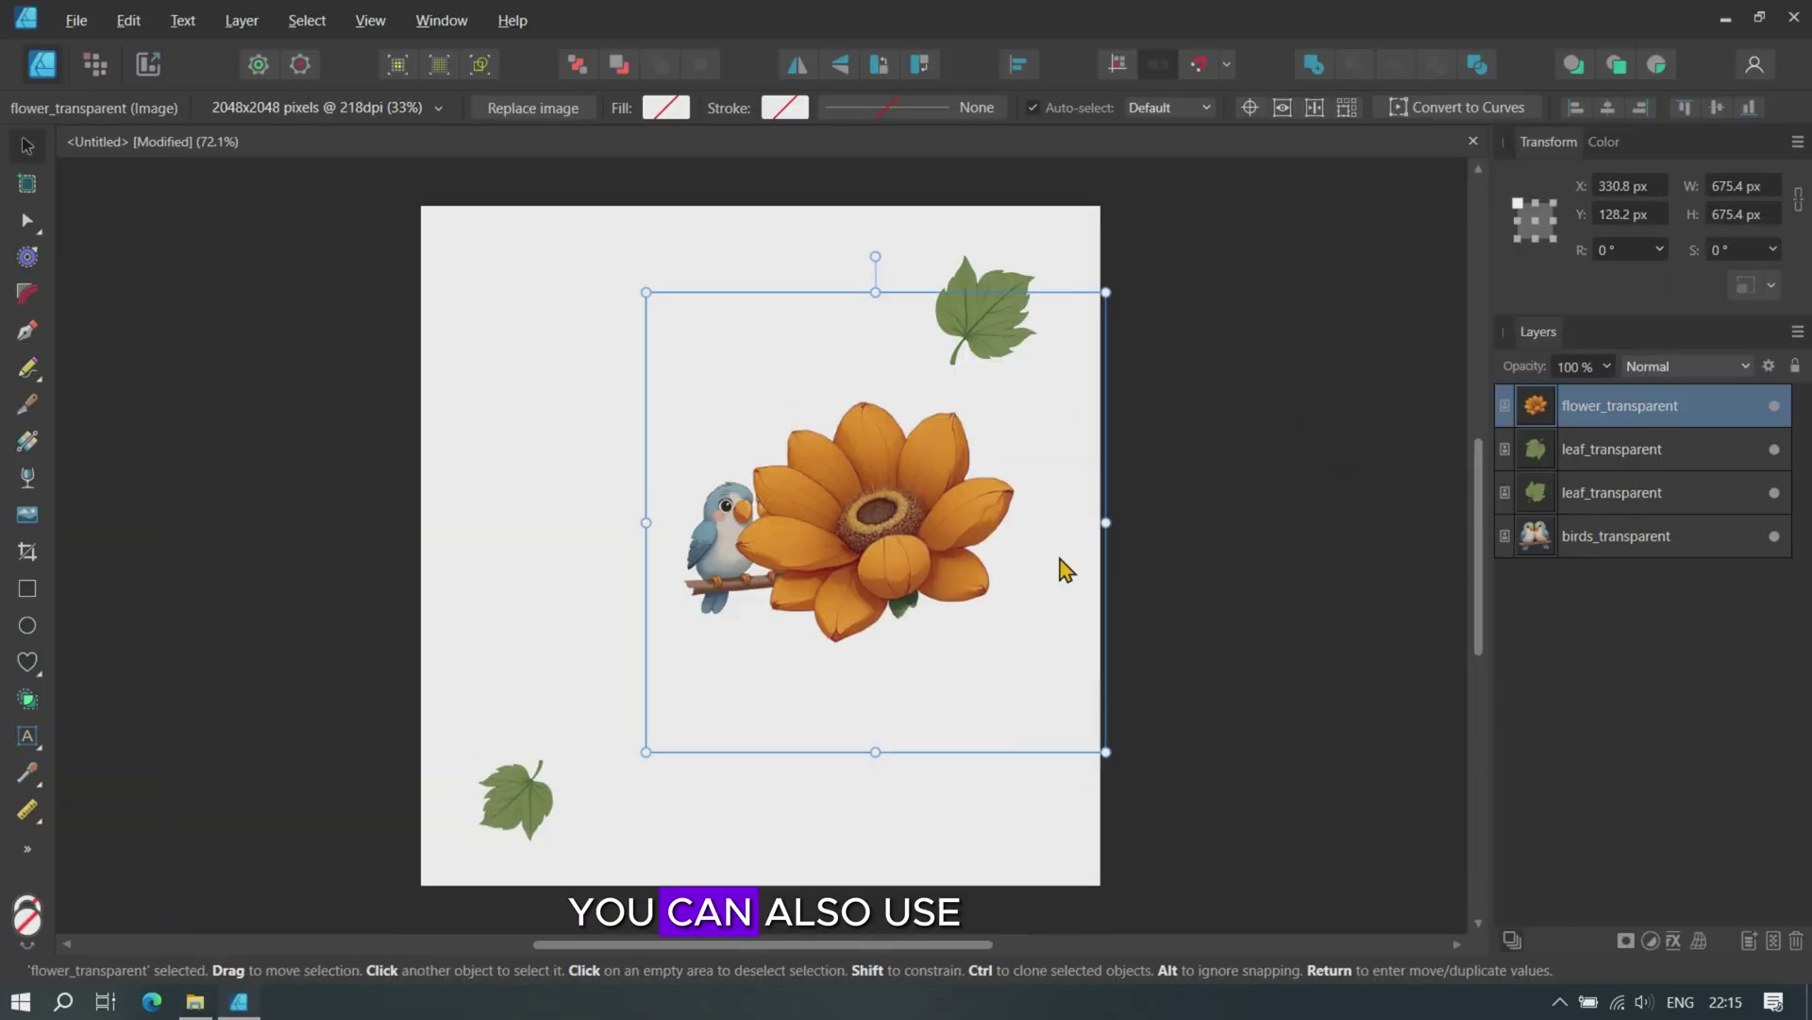
Slant the leaf, clone the birds image, and shrink the copy across the left edge
{"action": "left_click_drag", "start_coordinate": [814, 325], "coordinate": [834, 338]}
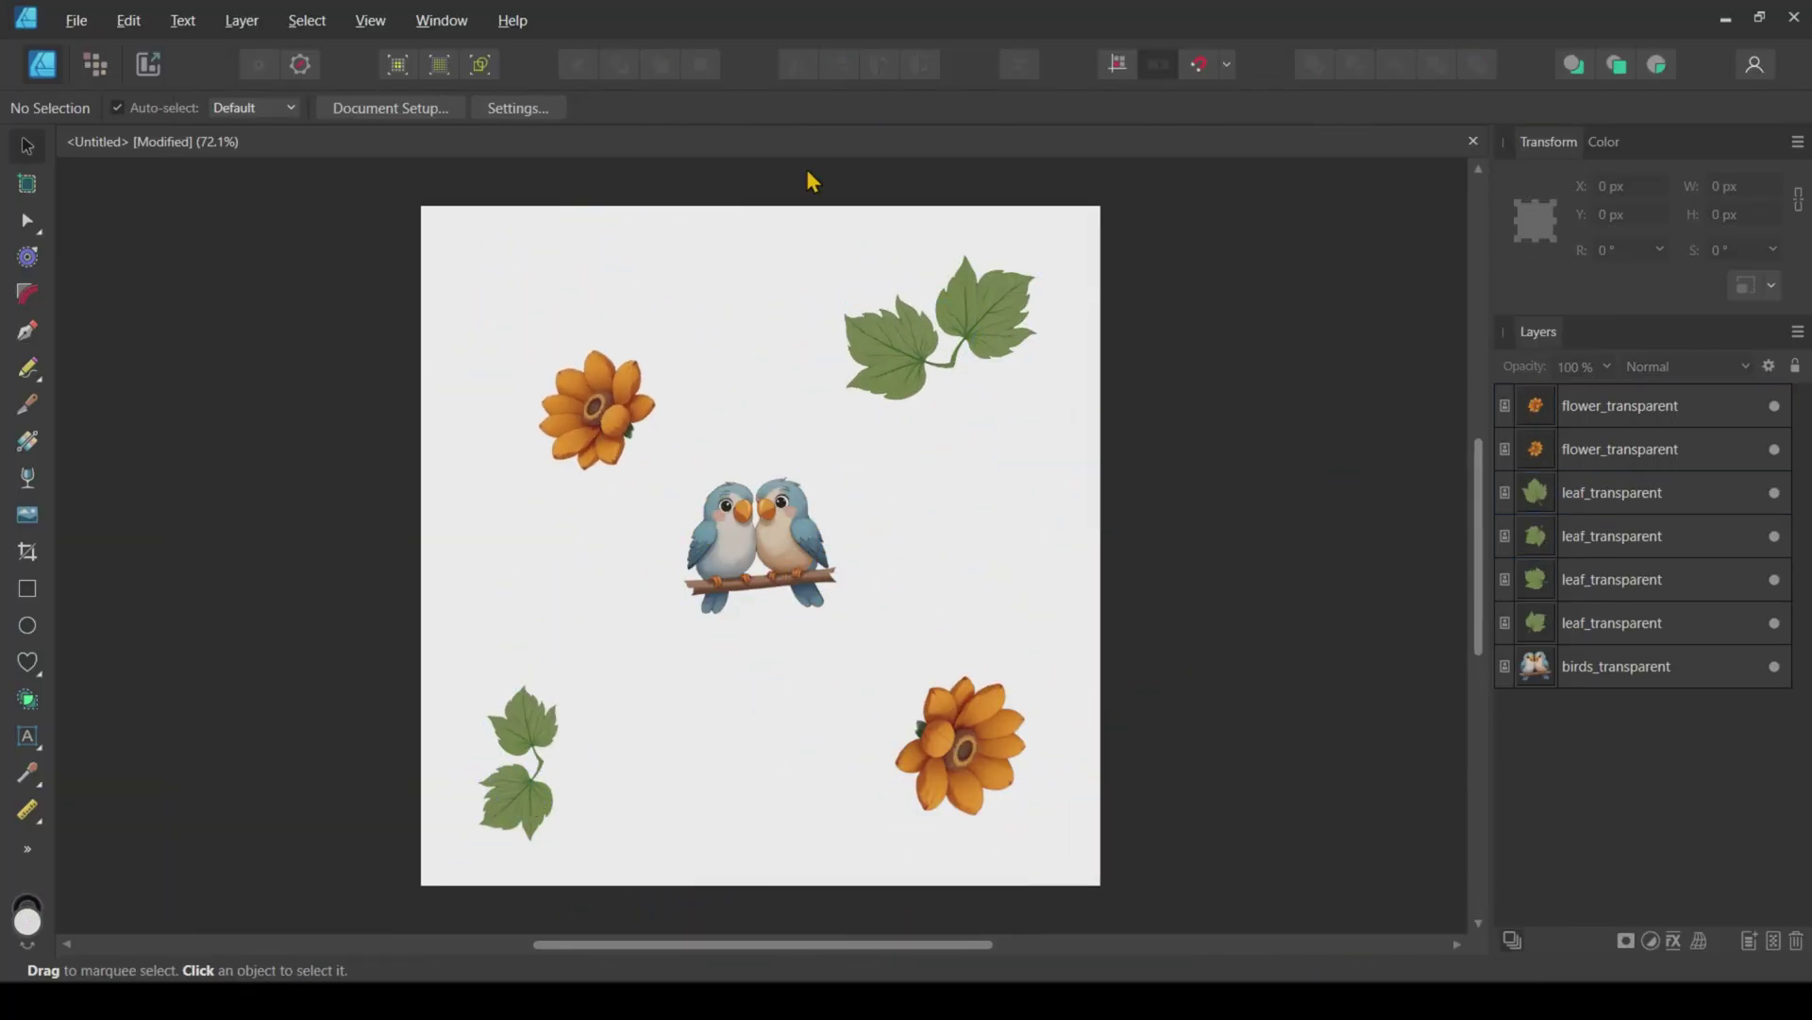
{"action": "left_click", "coordinate": [779, 547]}
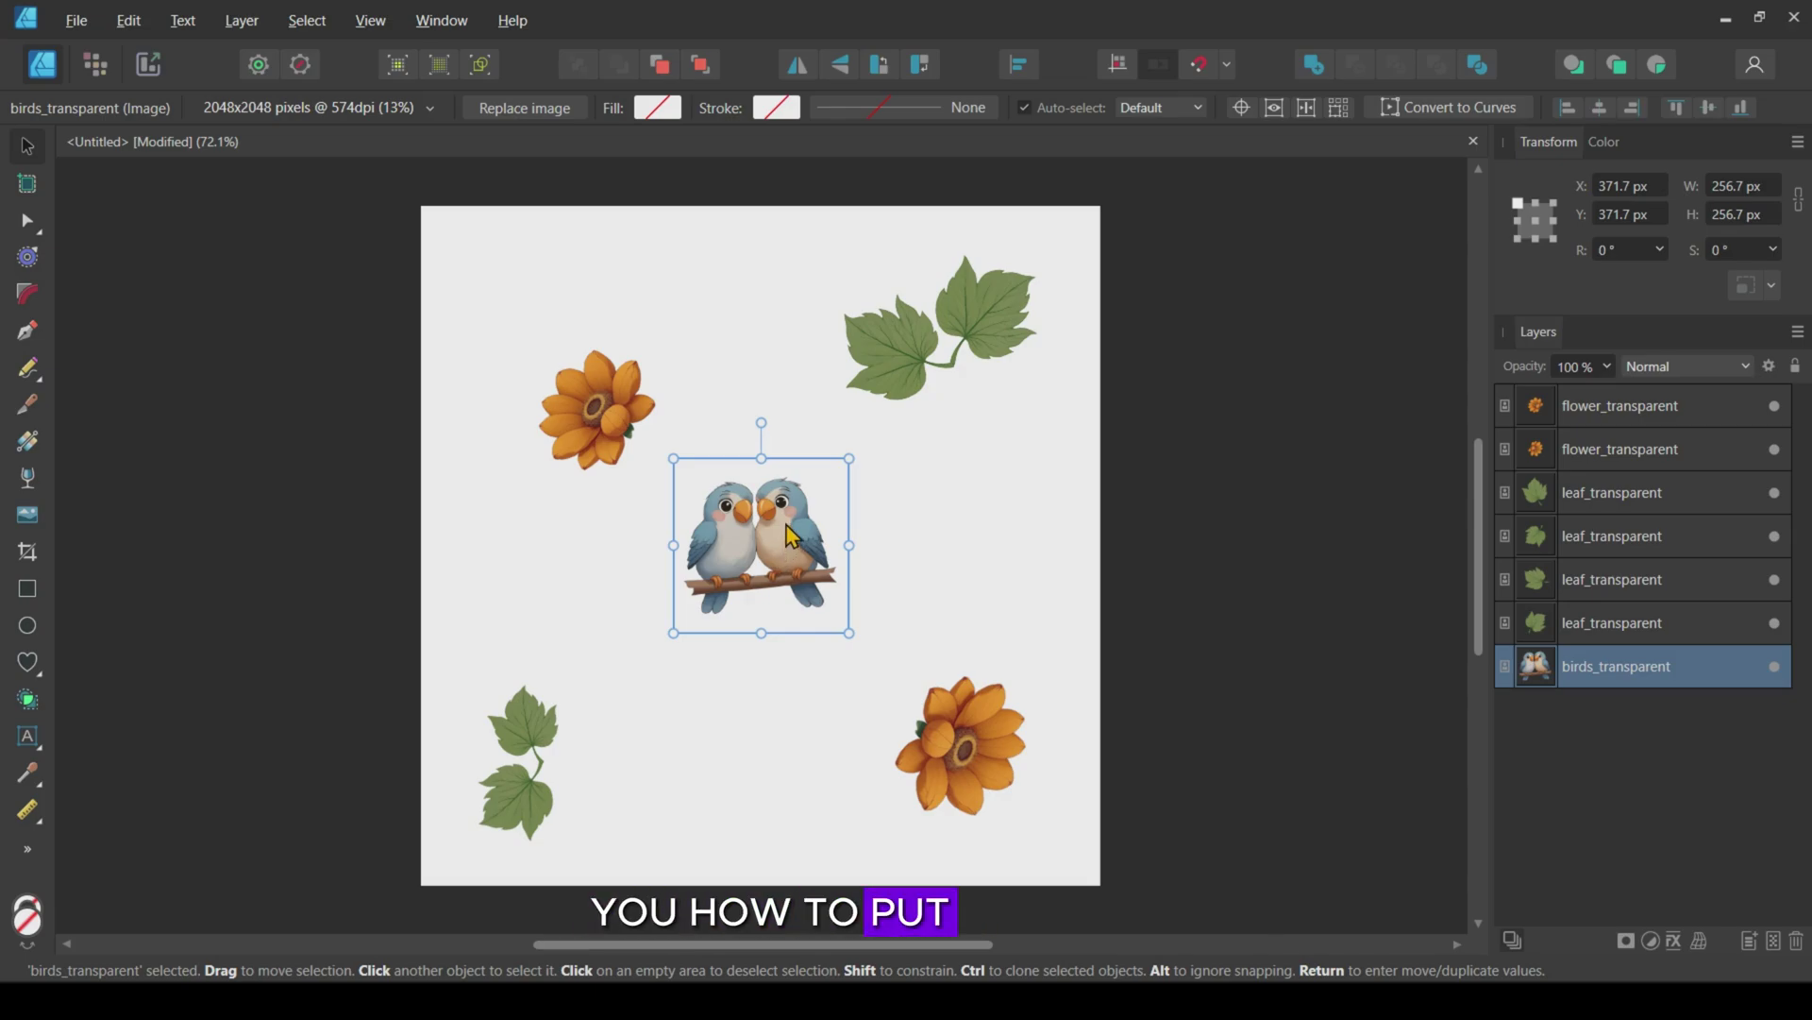
{"action": "mouse_move", "coordinate": [779, 548]}
{"action": "left_mouse_down", "text": "ctrl"}
{"action": "mouse_move", "coordinate": [985, 540]}
{"action": "mouse_move", "coordinate": [596, 549]}
{"action": "mouse_move", "coordinate": [483, 531]}
{"action": "left_mouse_up", "text": "ctrl"}
{"action": "left_click_drag", "start_coordinate": [542, 631], "coordinate": [503, 604]}
{"action": "left_click_drag", "start_coordinate": [459, 547], "coordinate": [469, 571]}
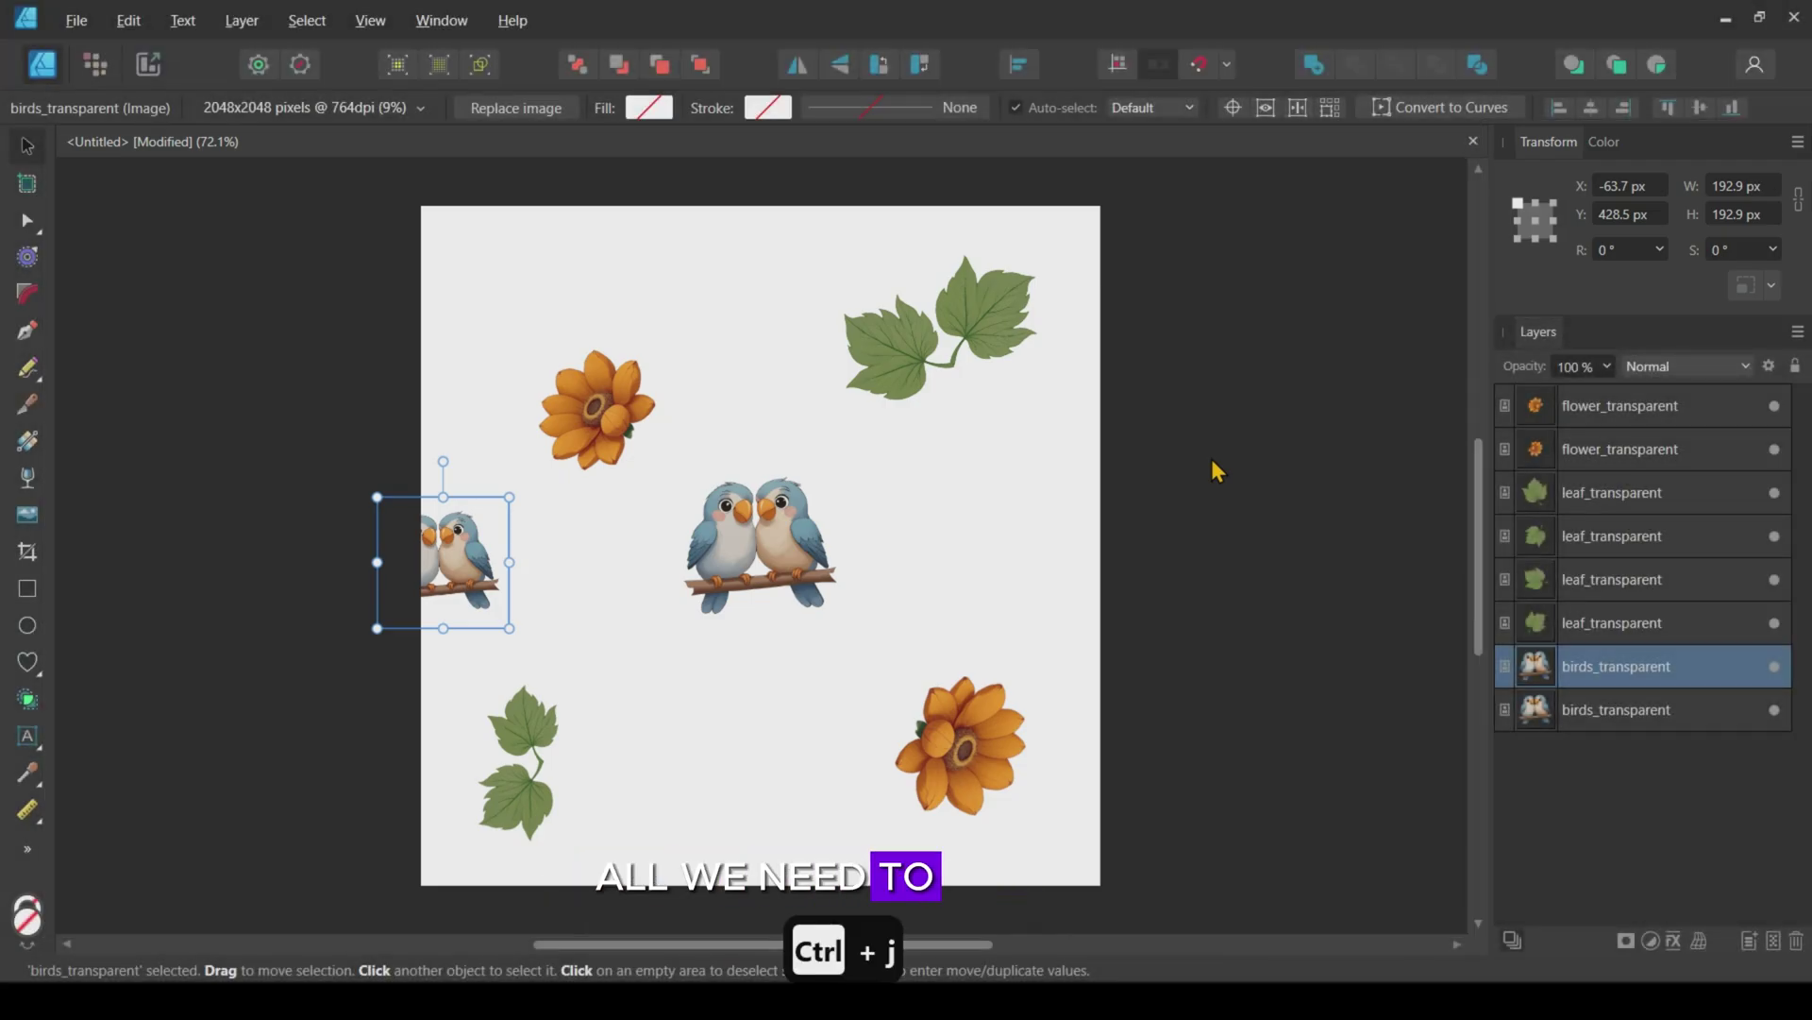
Duplicate the left-edge birds copy and shift its X by +1000 px to the right edge
{"action": "key", "text": "ctrl+j"}
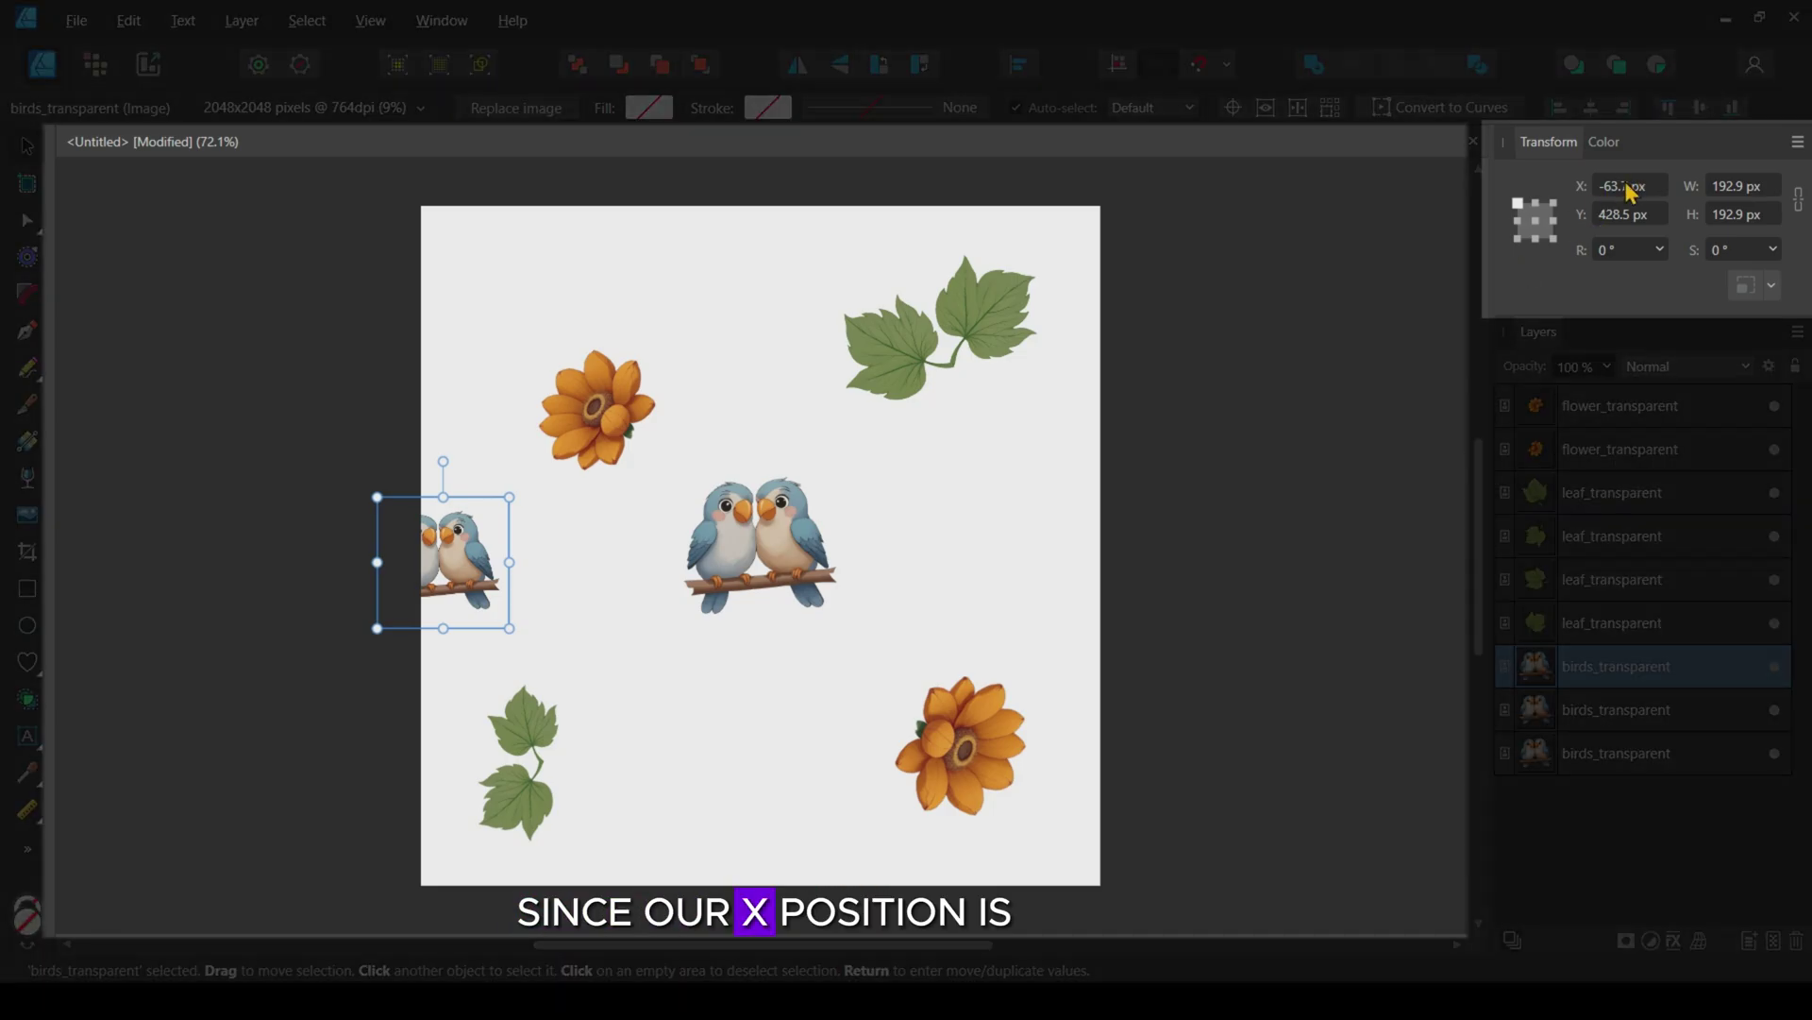
{"action": "left_click", "coordinate": [1627, 189]}
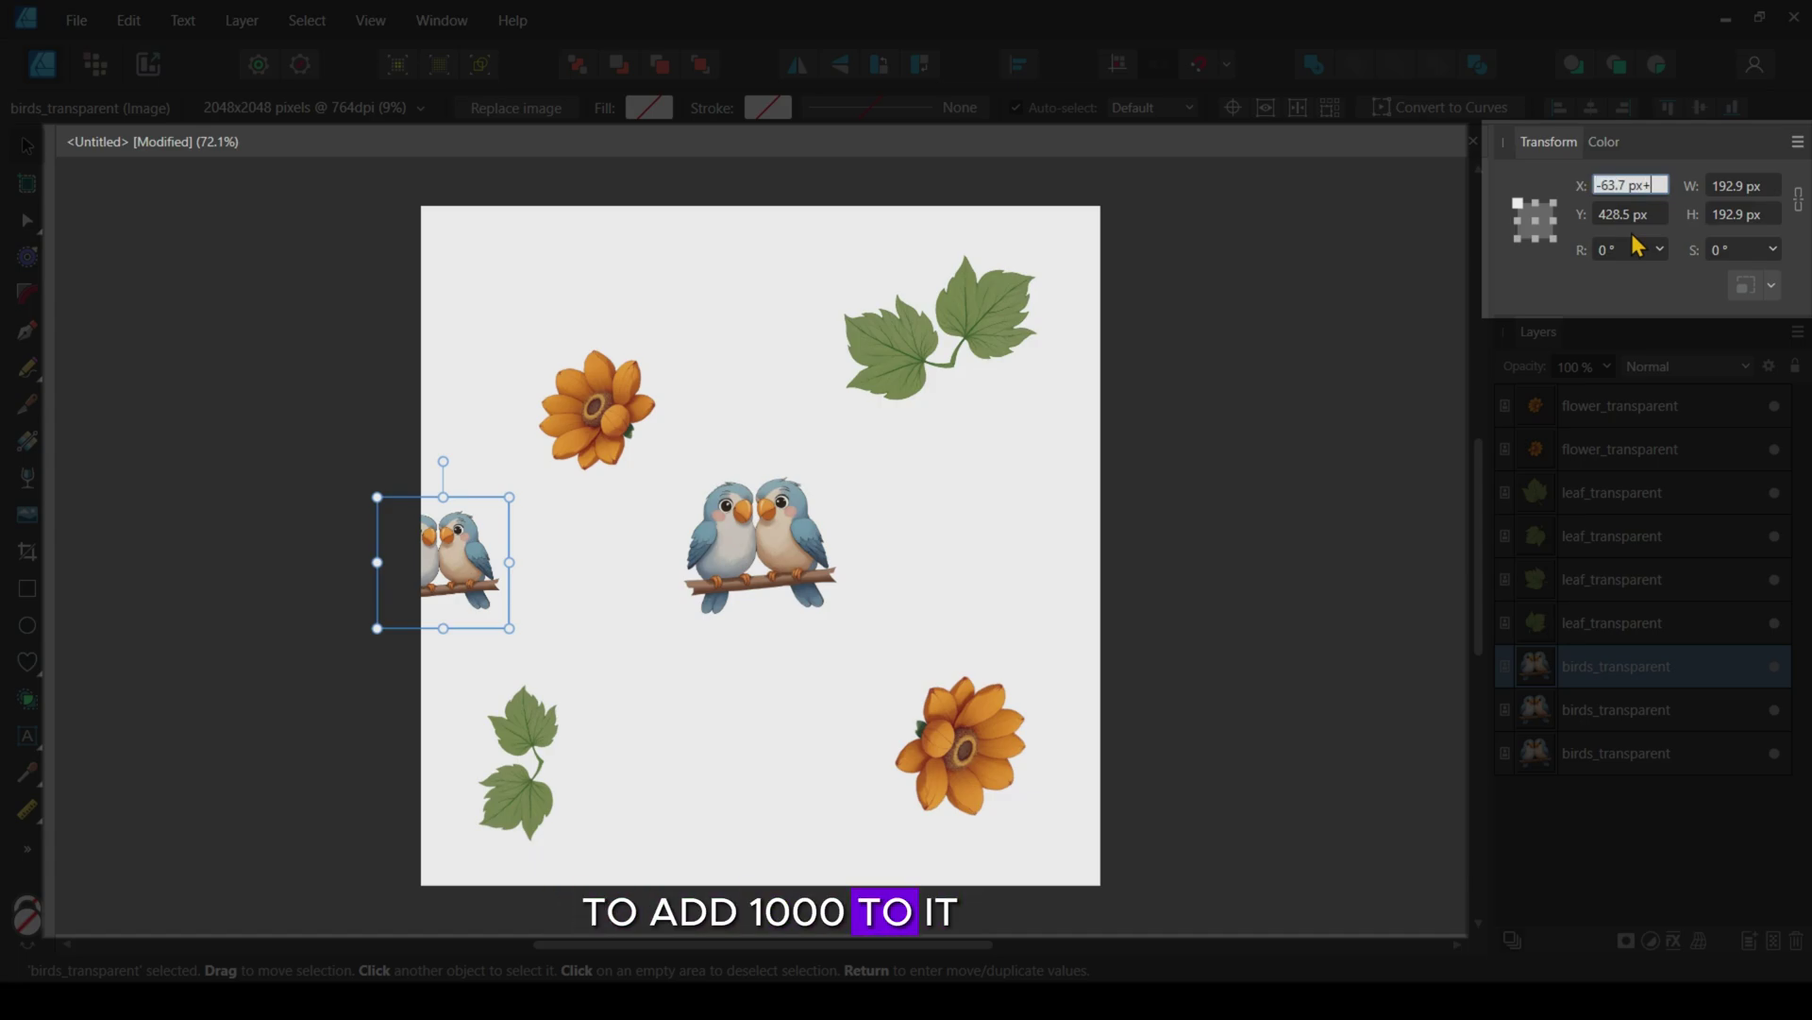
{"action": "type", "text": "1000"}
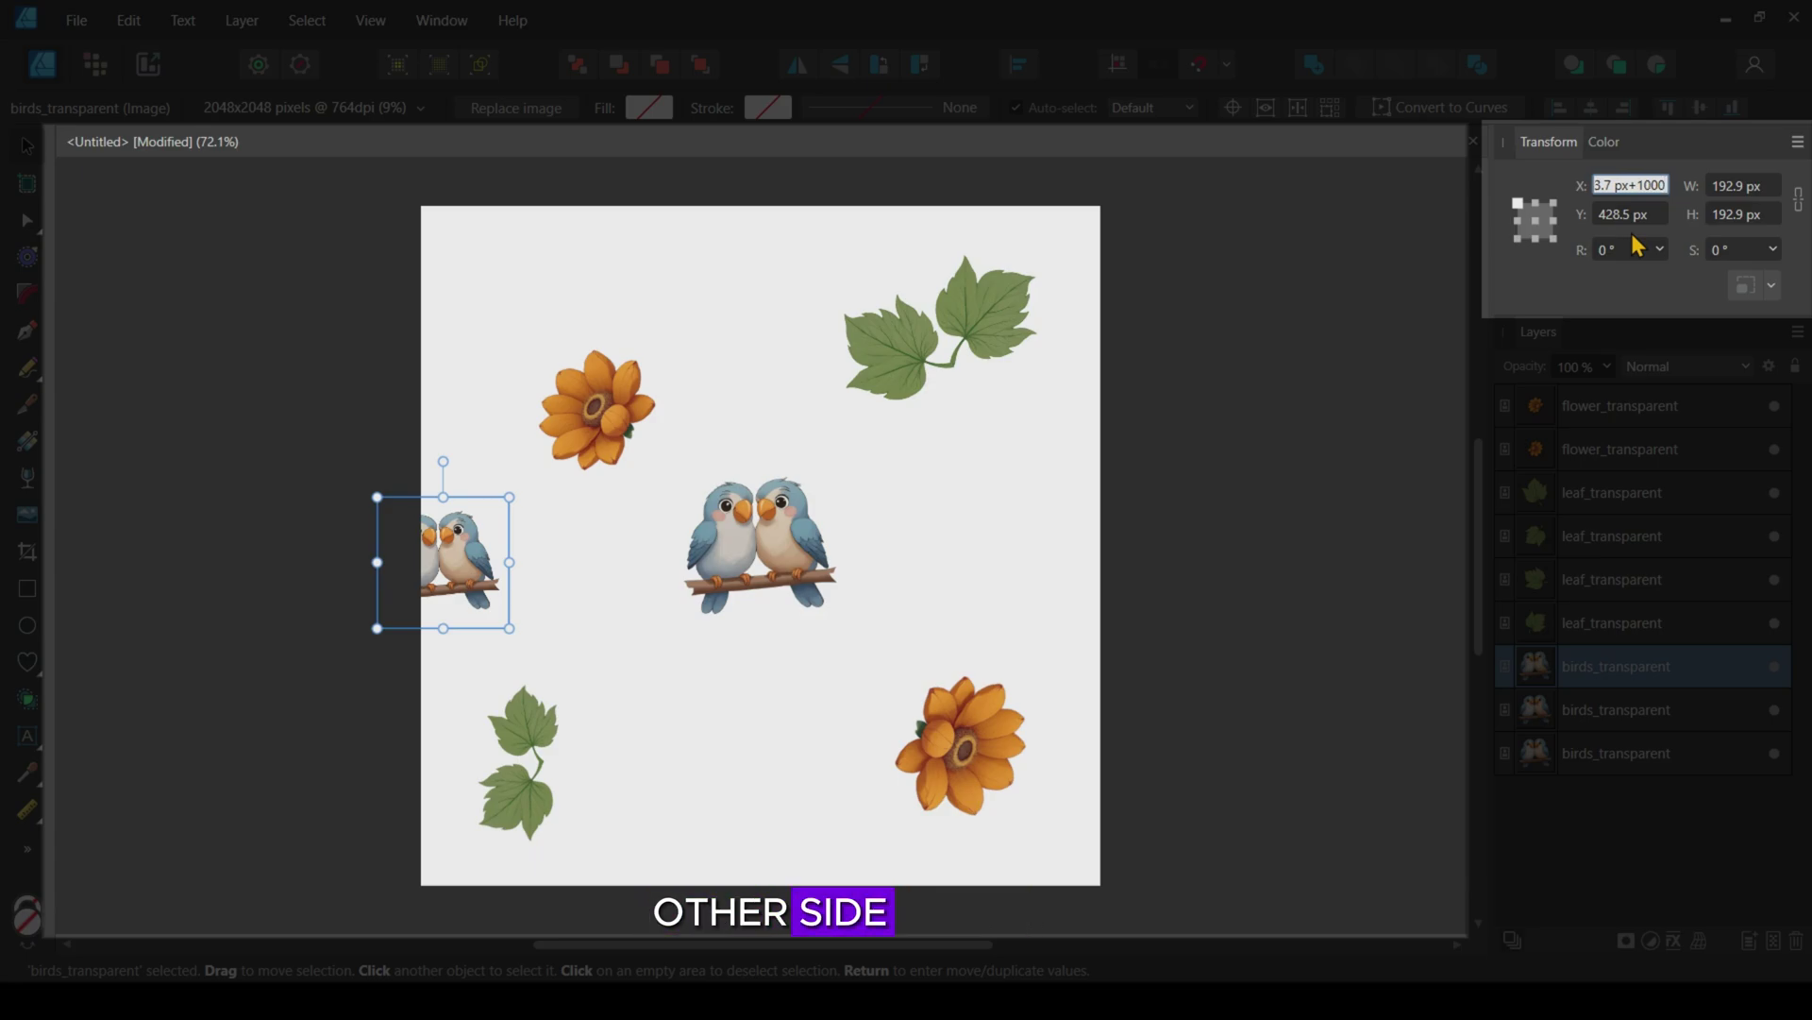
{"action": "key", "text": "Return"}
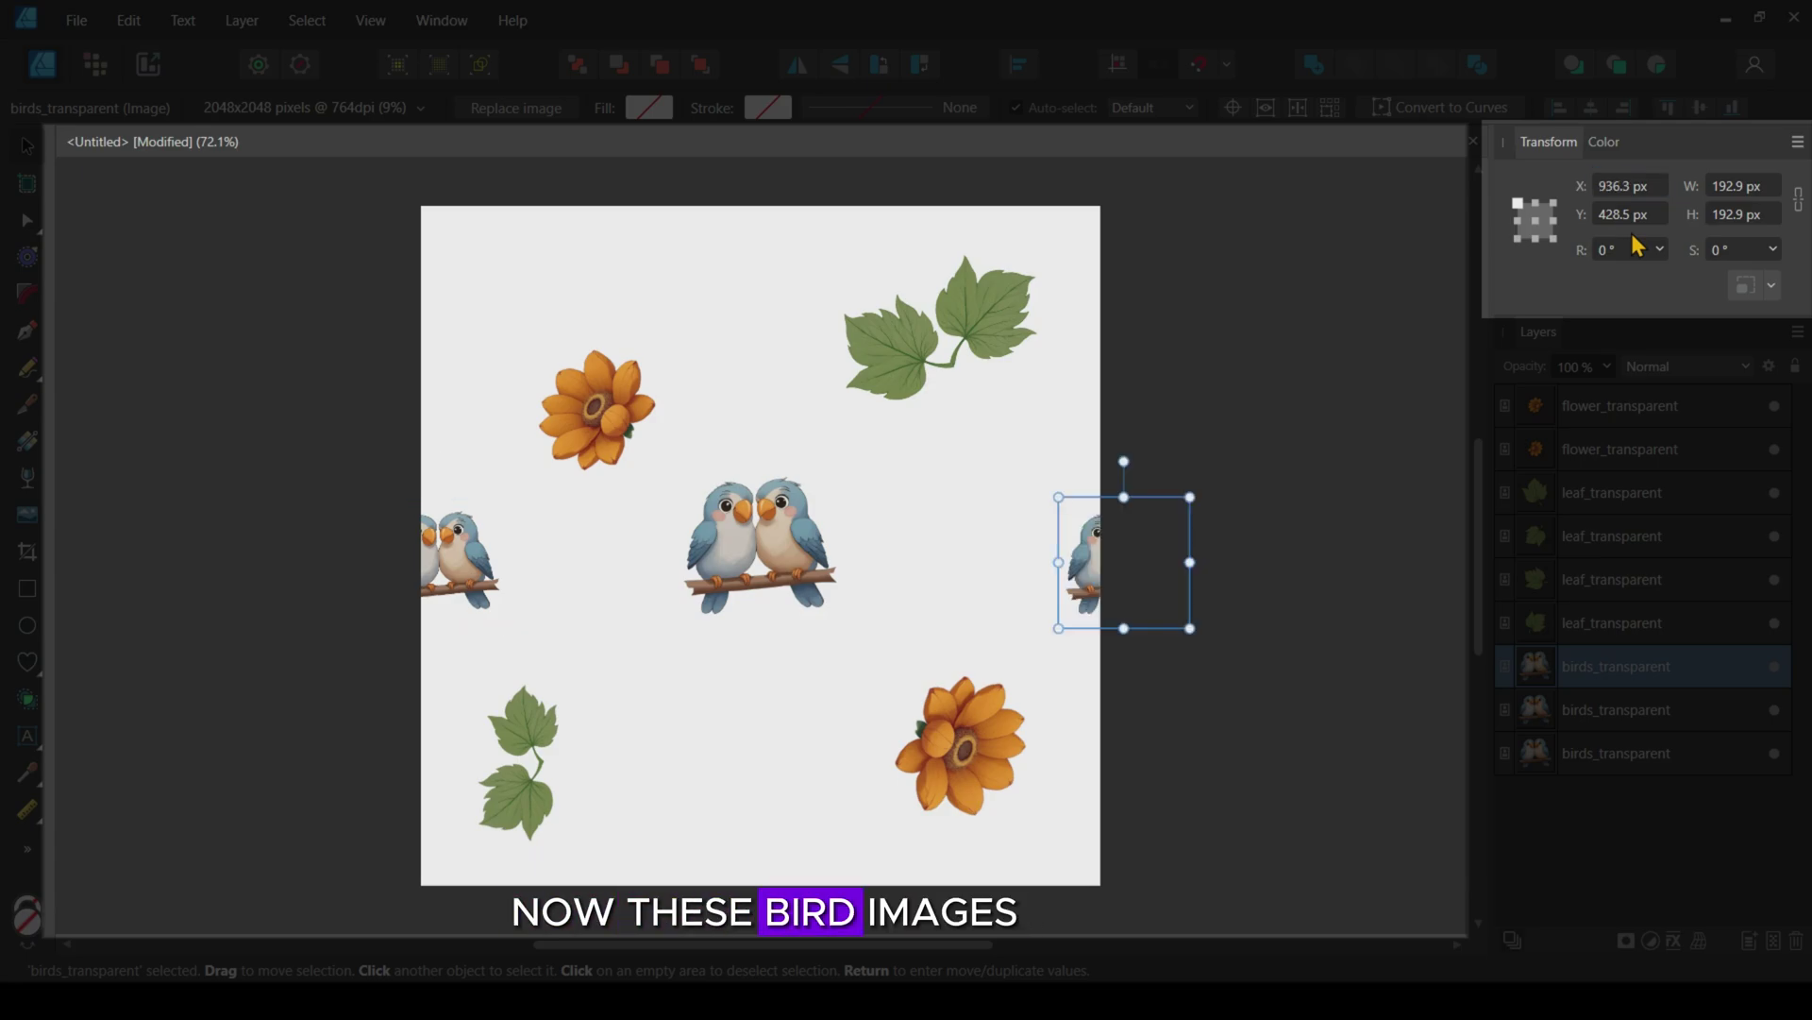
{"action": "left_click", "coordinate": [1208, 351]}
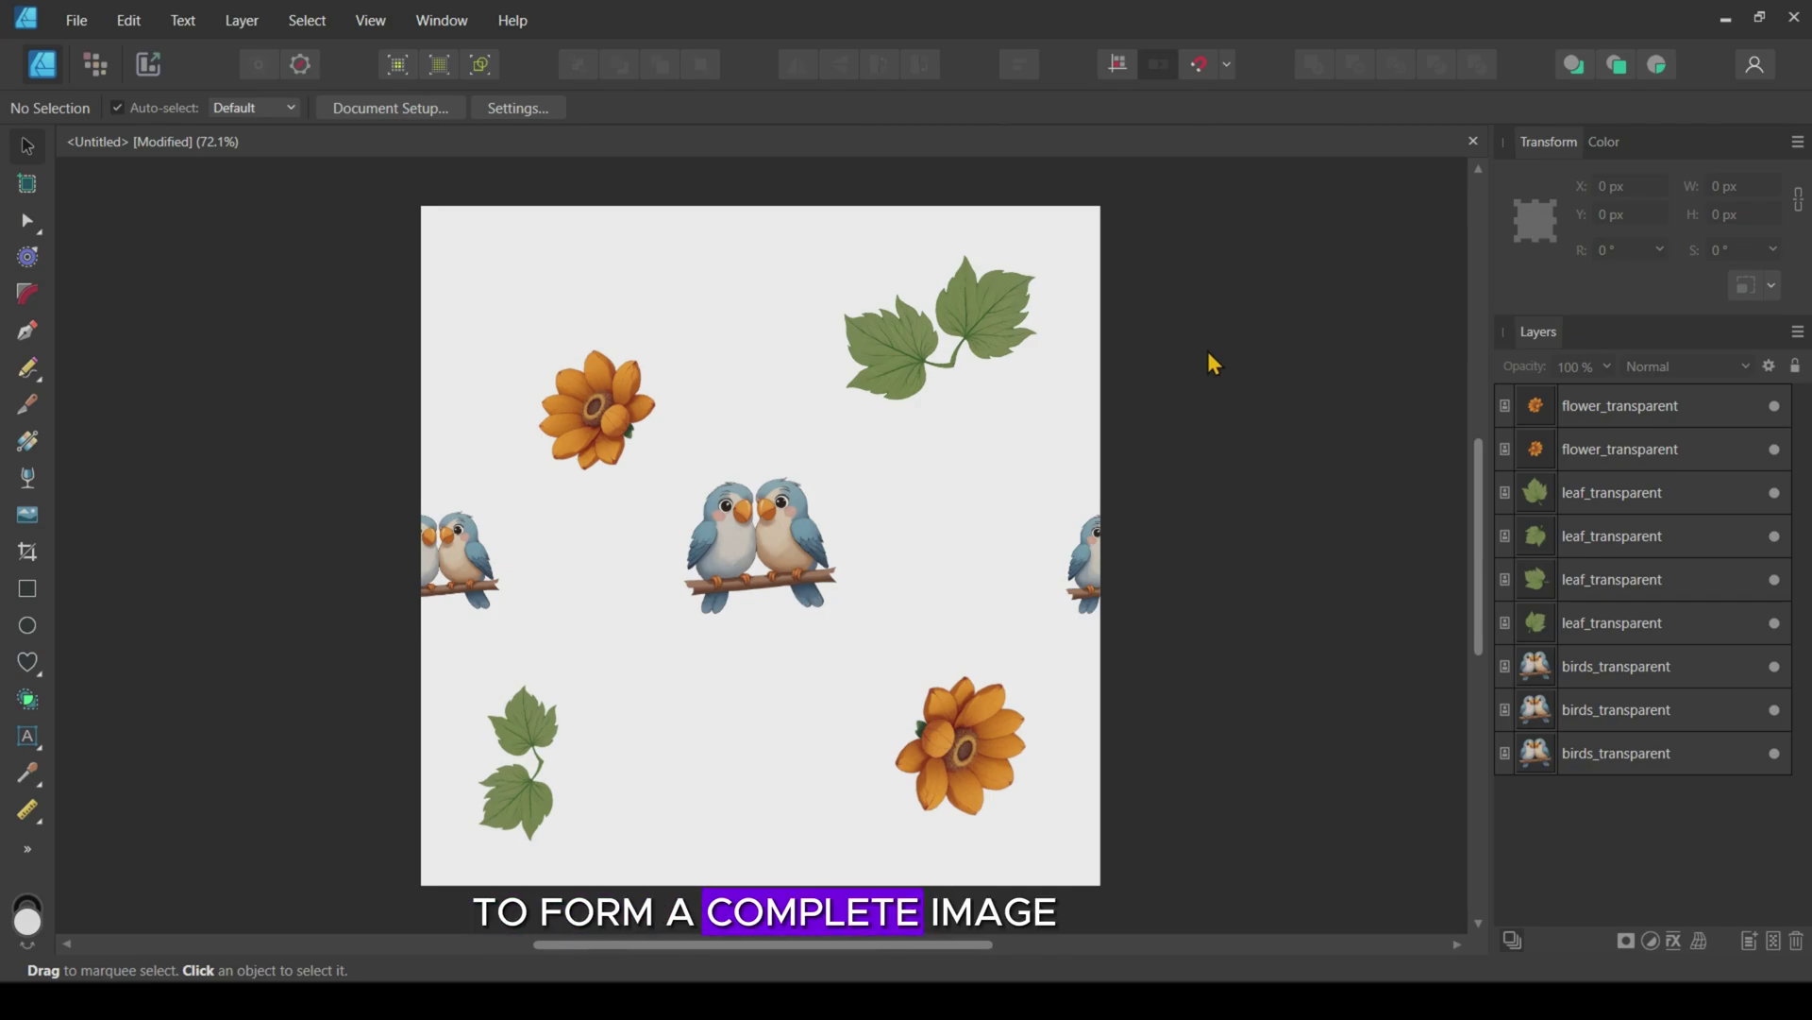
Add a top-edge birds copy, duplicate it 1000 px down in Y, then select all layers
{"action": "left_click", "coordinate": [760, 543]}
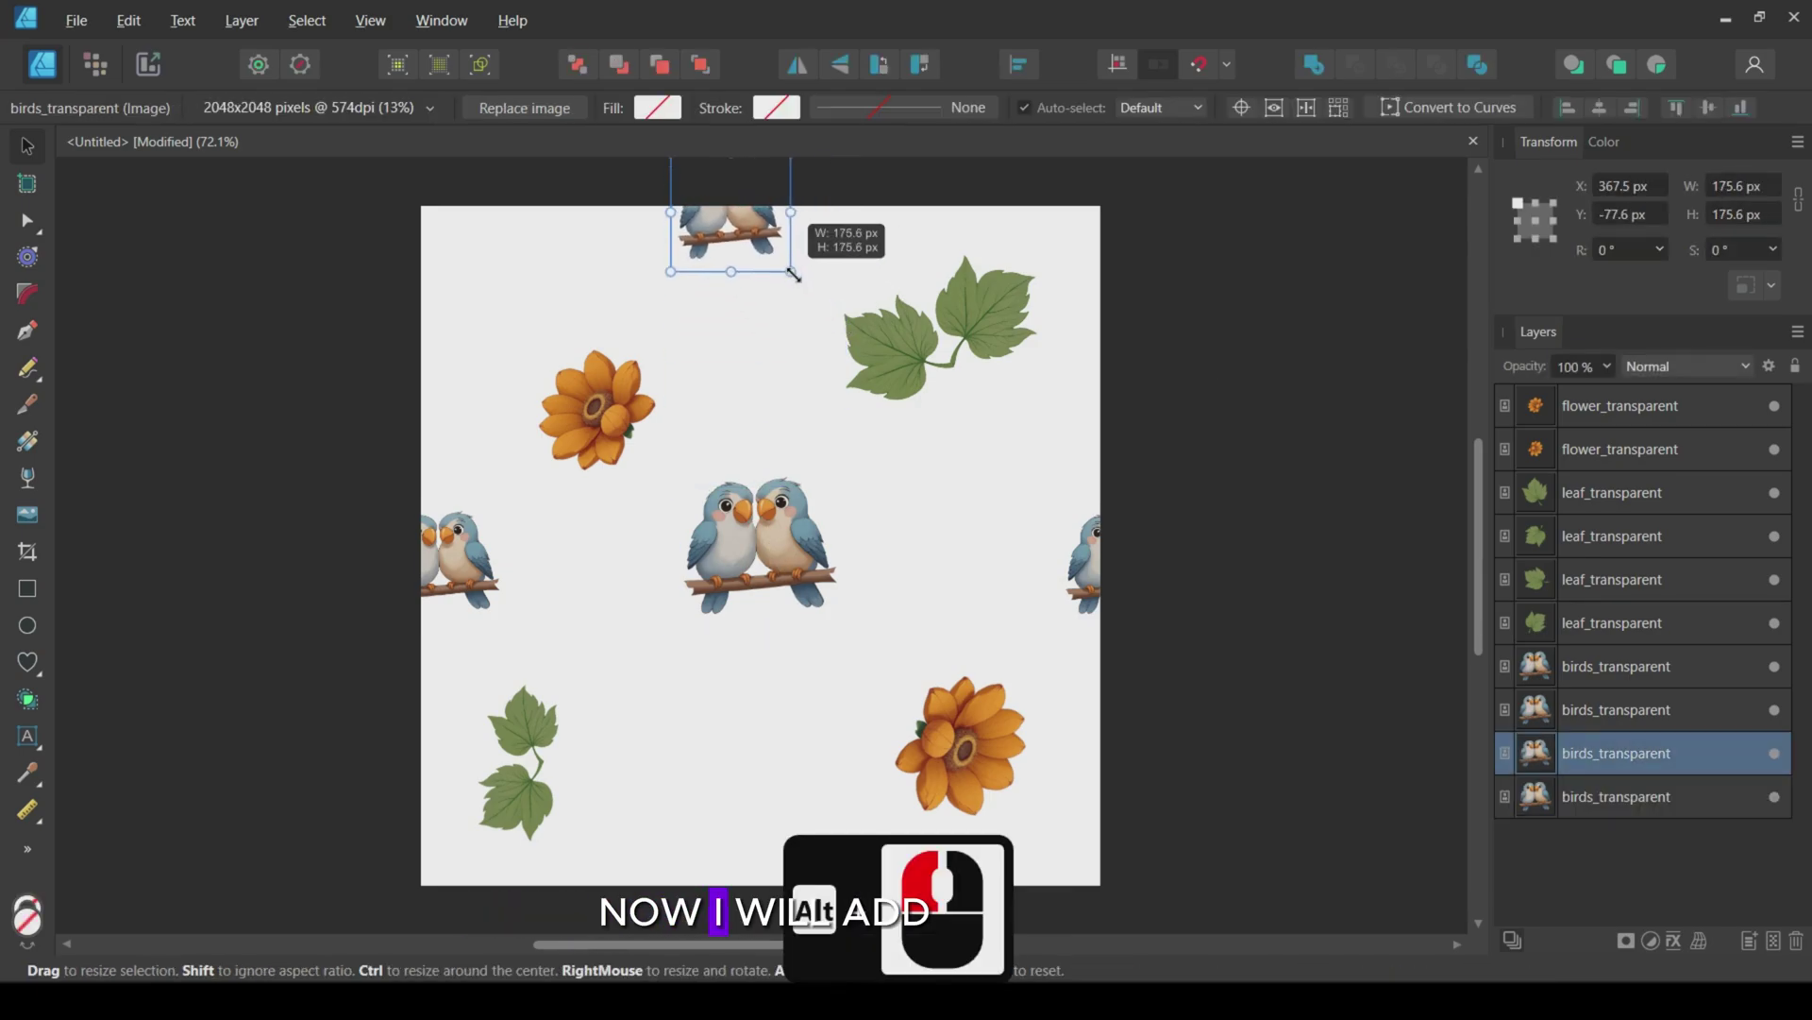
{"action": "left_click_drag", "start_coordinate": [728, 226], "coordinate": [692, 215]}
{"action": "key", "text": "ctrl+j"}
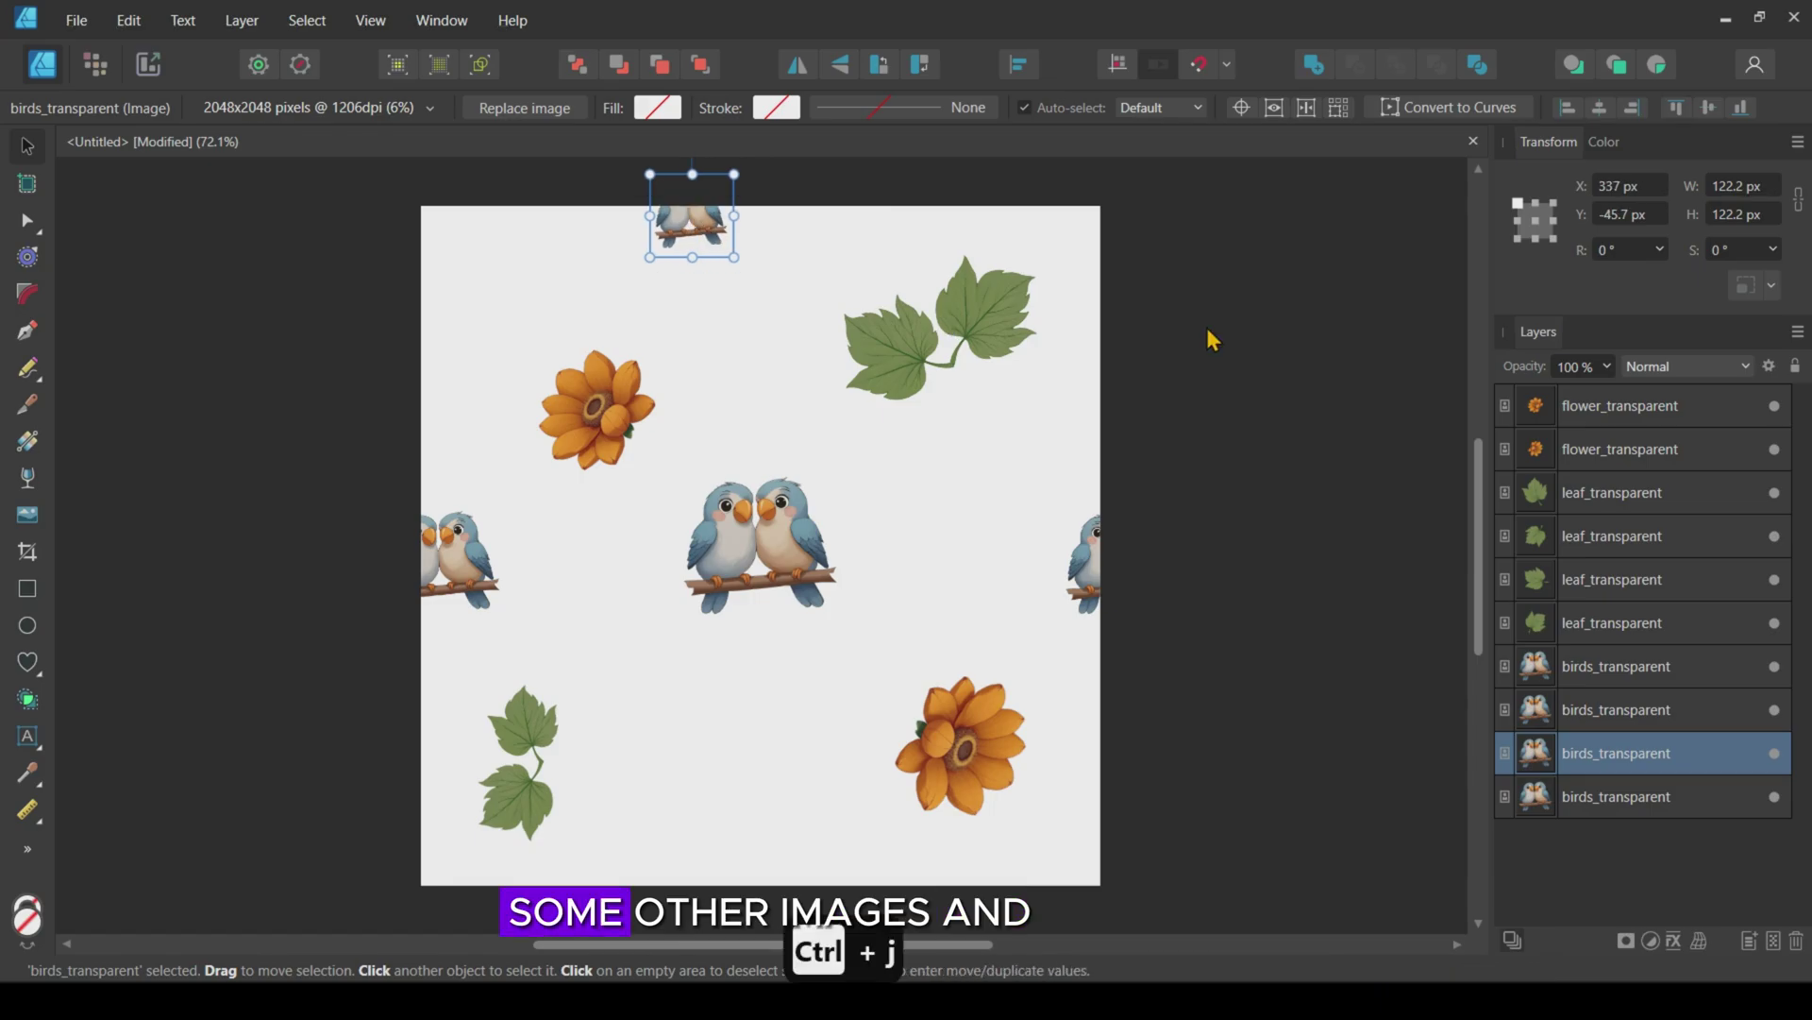
{"action": "left_click", "coordinate": [1643, 214]}
{"action": "type", "text": "+10"}
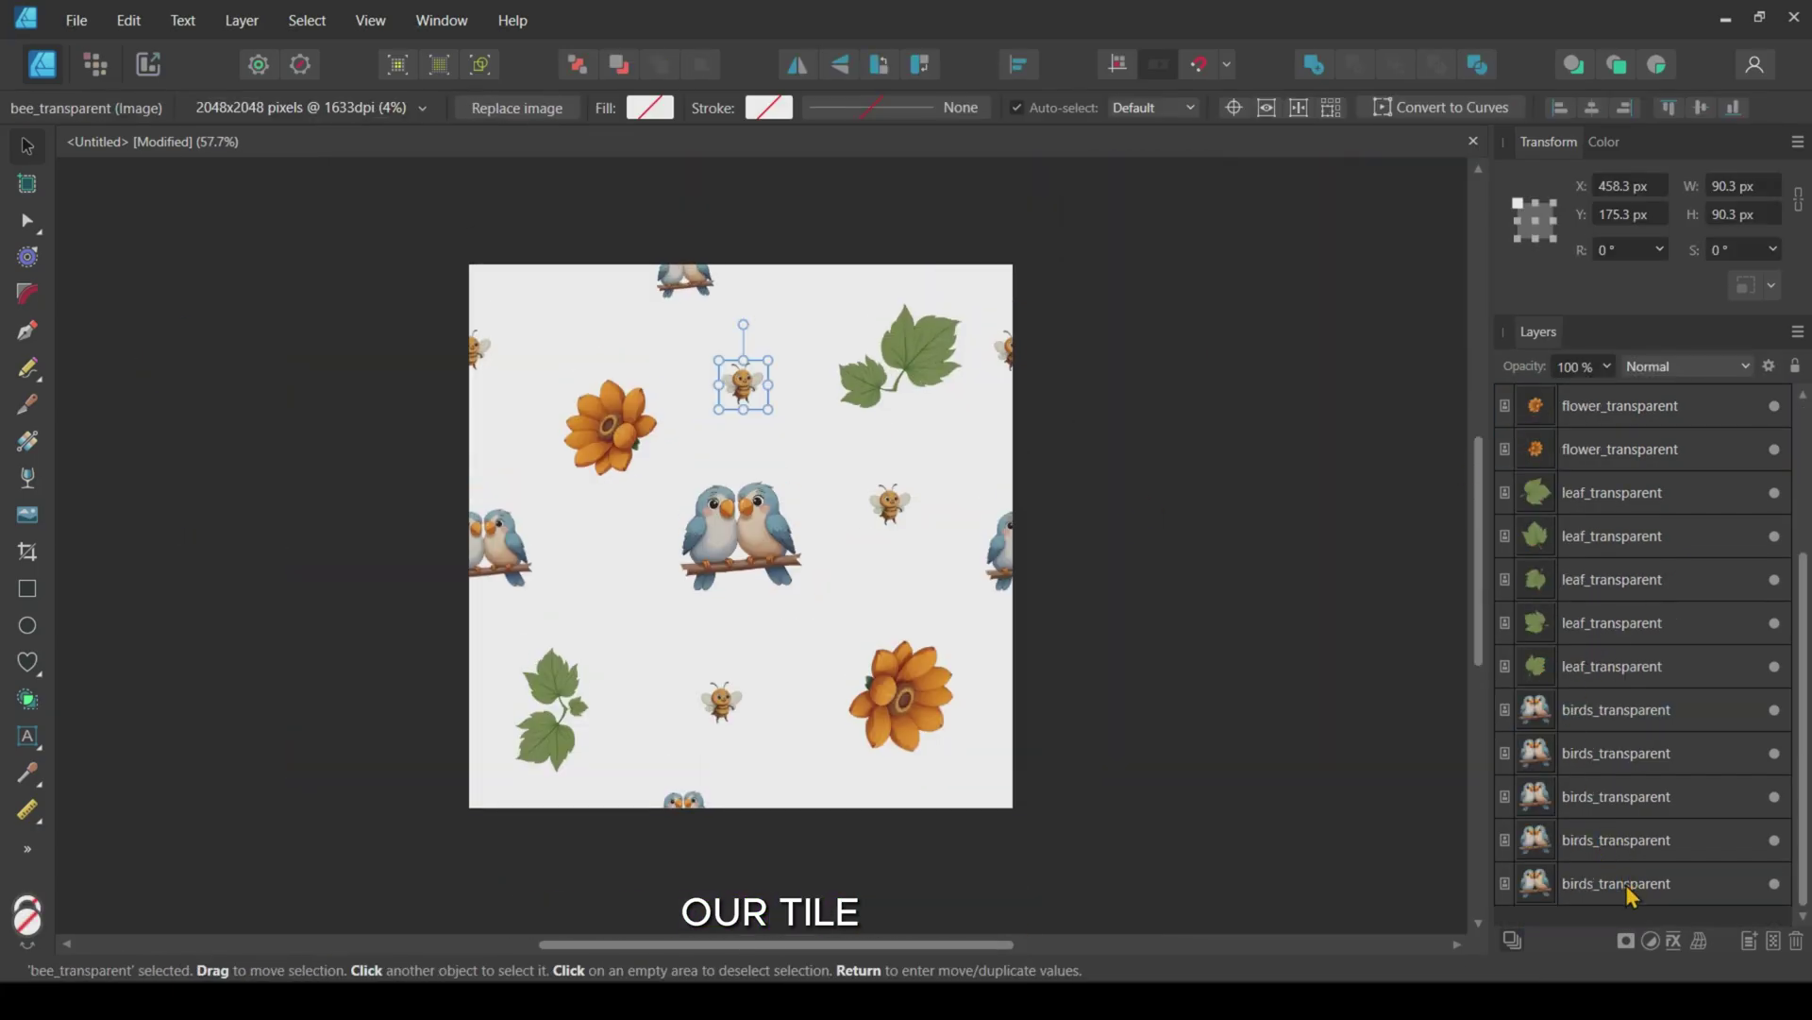
{"action": "left_click", "coordinate": [1626, 892]}
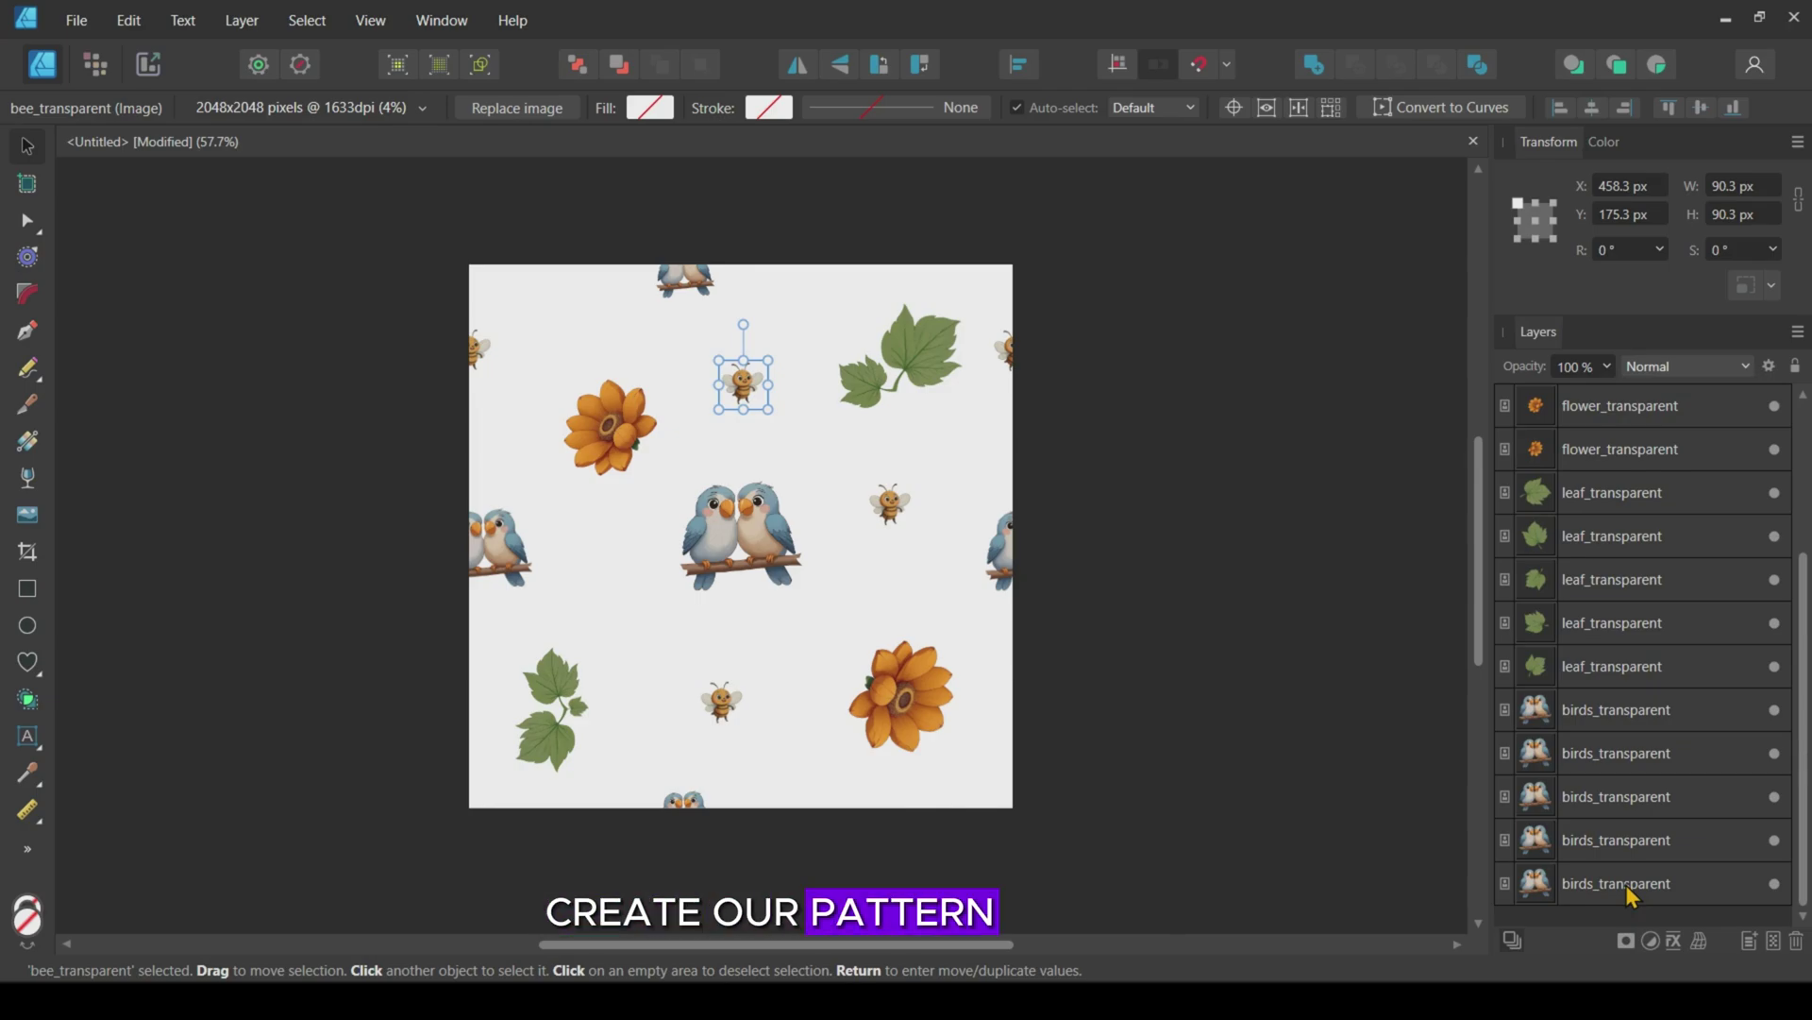
{"action": "left_click", "coordinate": [1631, 888], "text": "shift"}
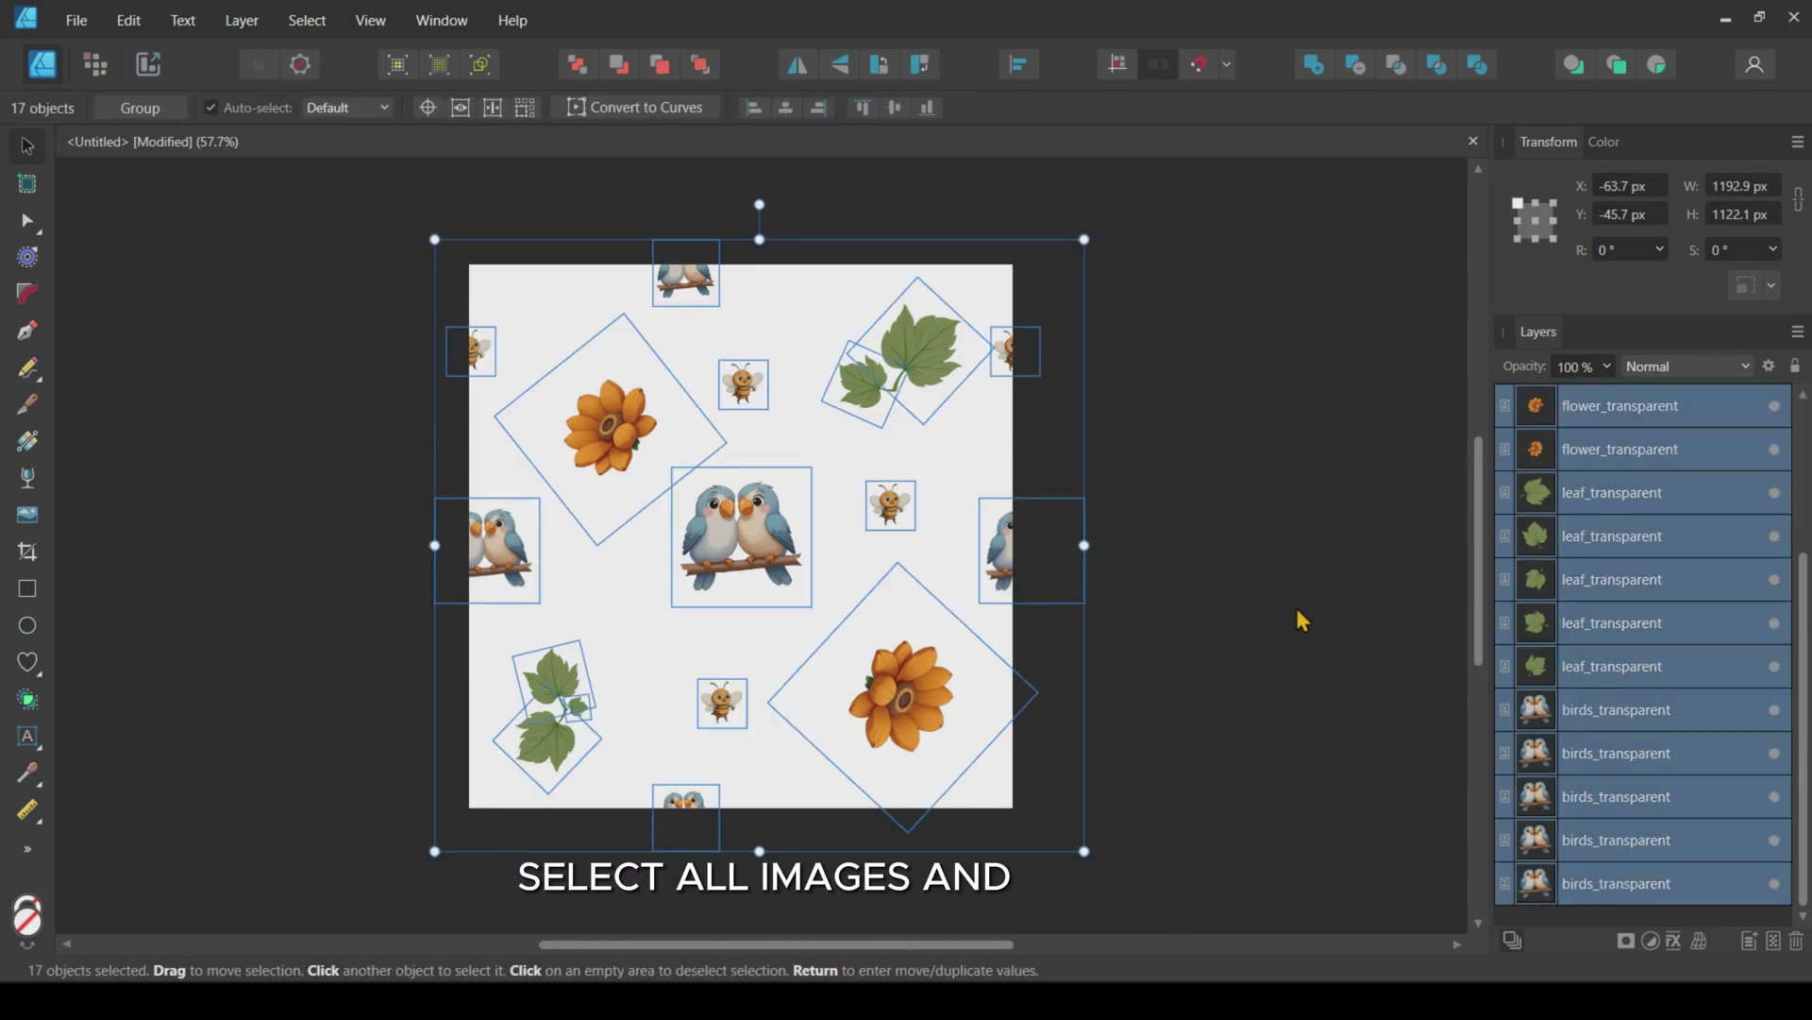
Group the tile elements, duplicate the group, and Rasterize & Trim it into a layer named 'Pattern'
{"action": "key", "text": "ctrl+g"}
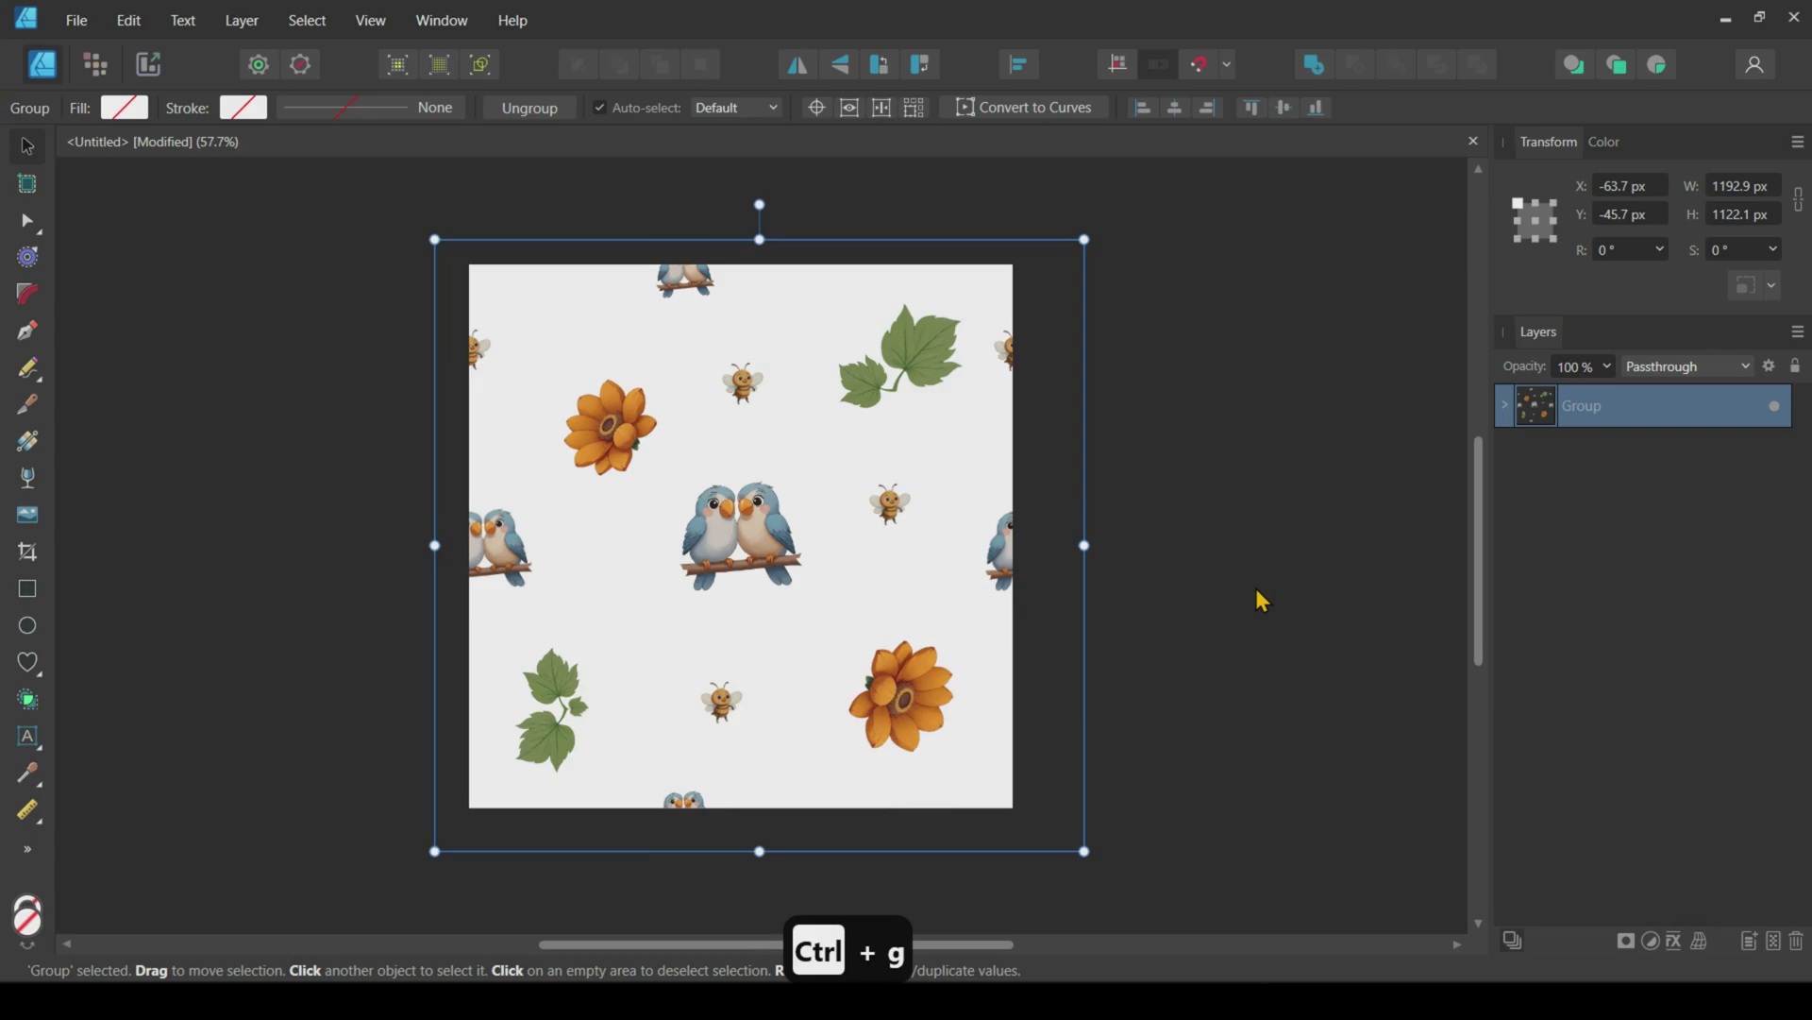
{"action": "key", "text": "ctrl+j"}
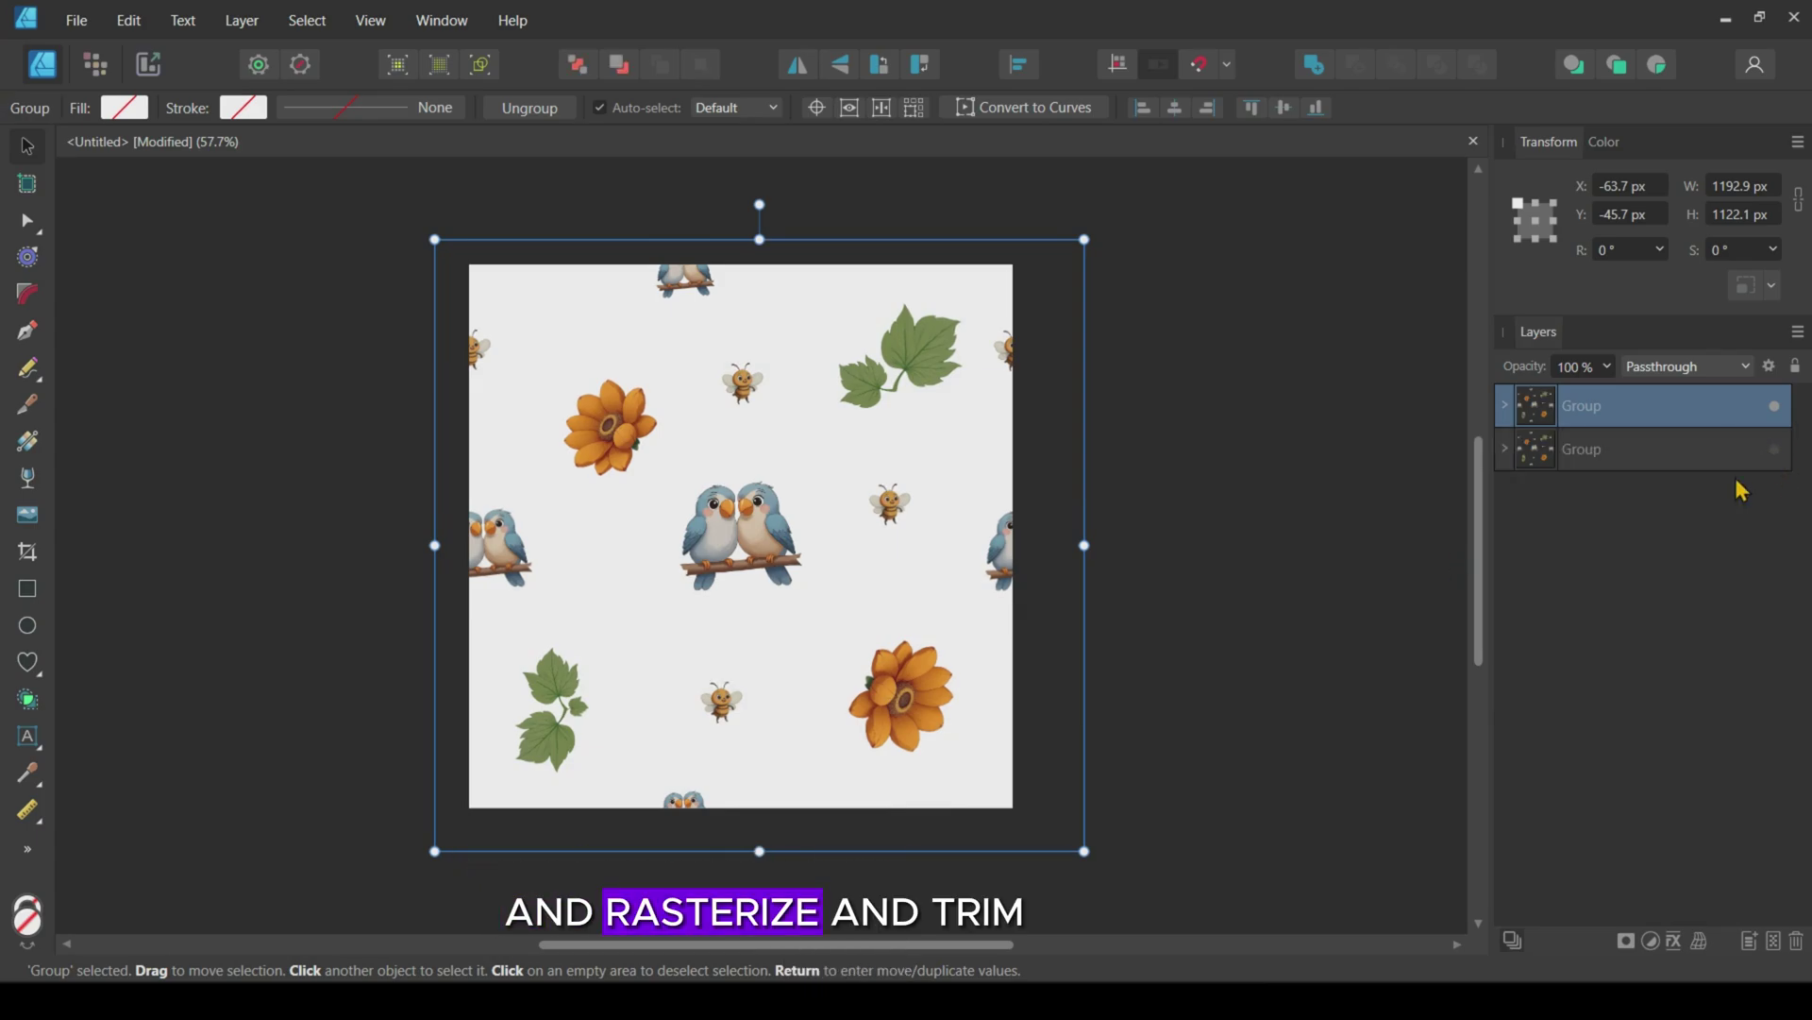
{"action": "right_click", "coordinate": [1614, 414]}
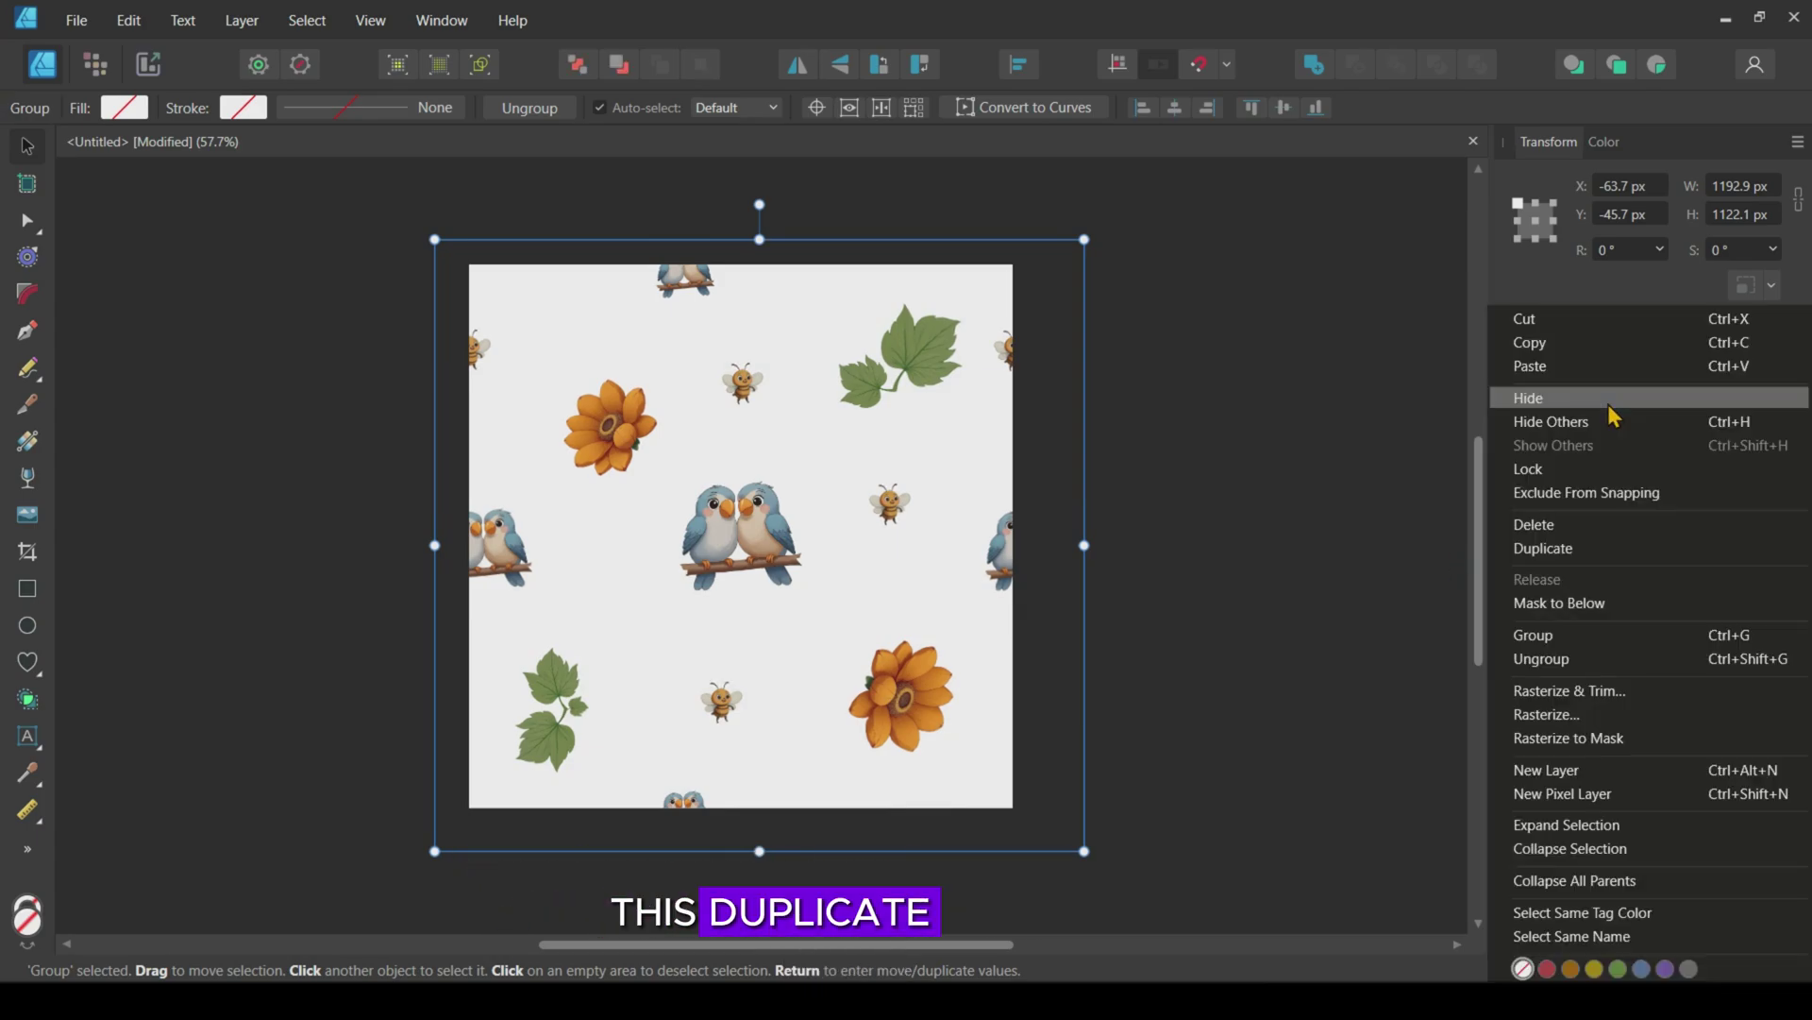
{"action": "left_click", "coordinate": [1617, 690]}
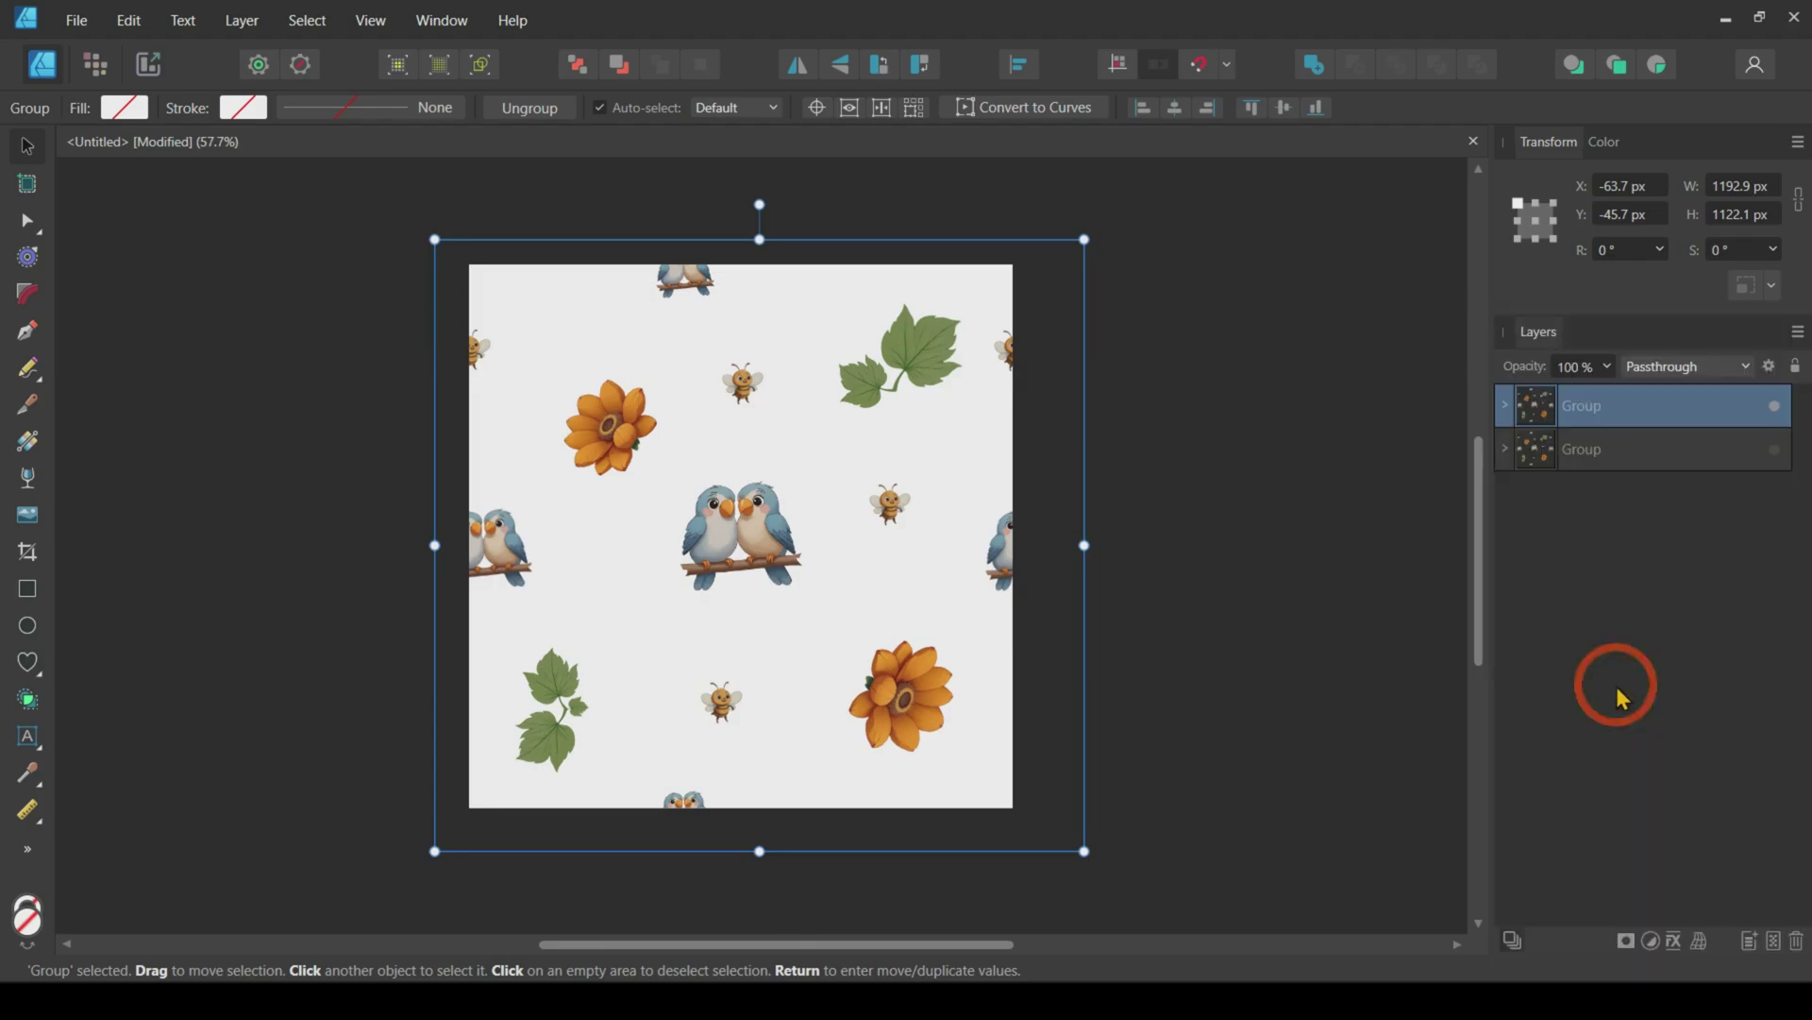
{"action": "type", "text": "Pattern"}
{"action": "left_click", "coordinate": [1584, 574]}
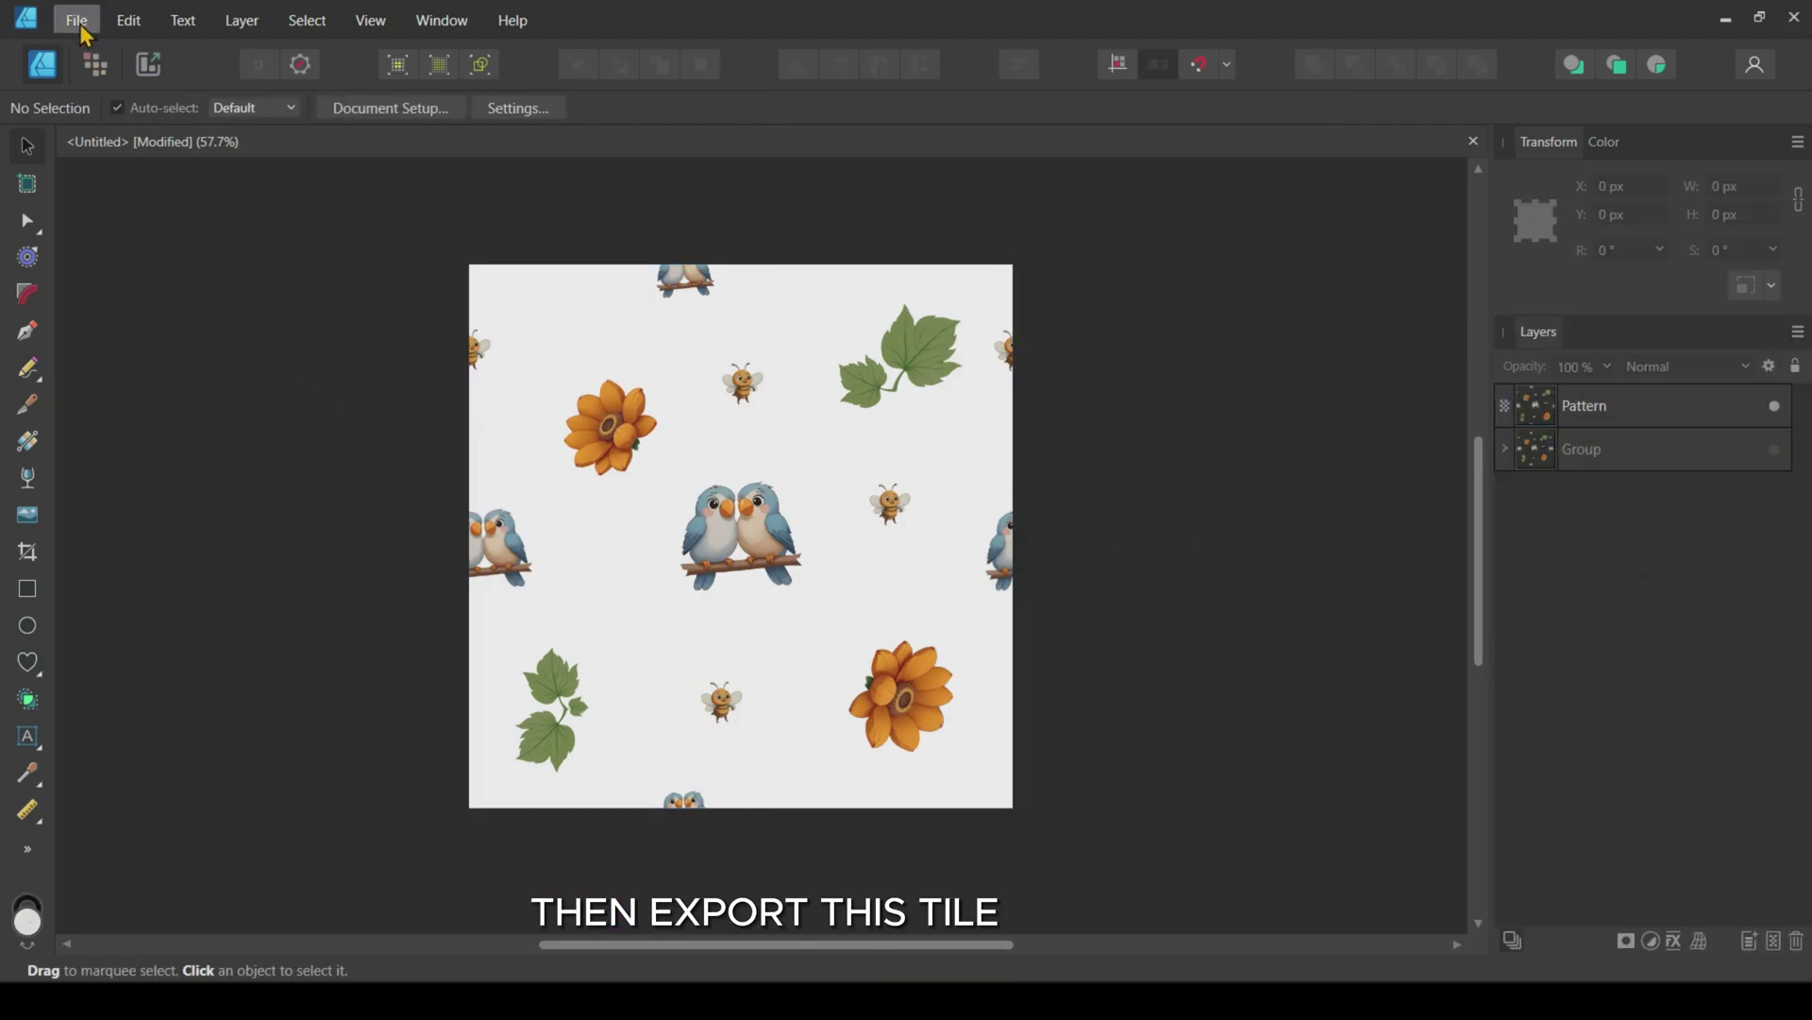
Export the tile as a JPEG image
{"action": "left_click", "coordinate": [78, 20]}
{"action": "left_click", "coordinate": [122, 506]}
{"action": "key", "text": "Return"}
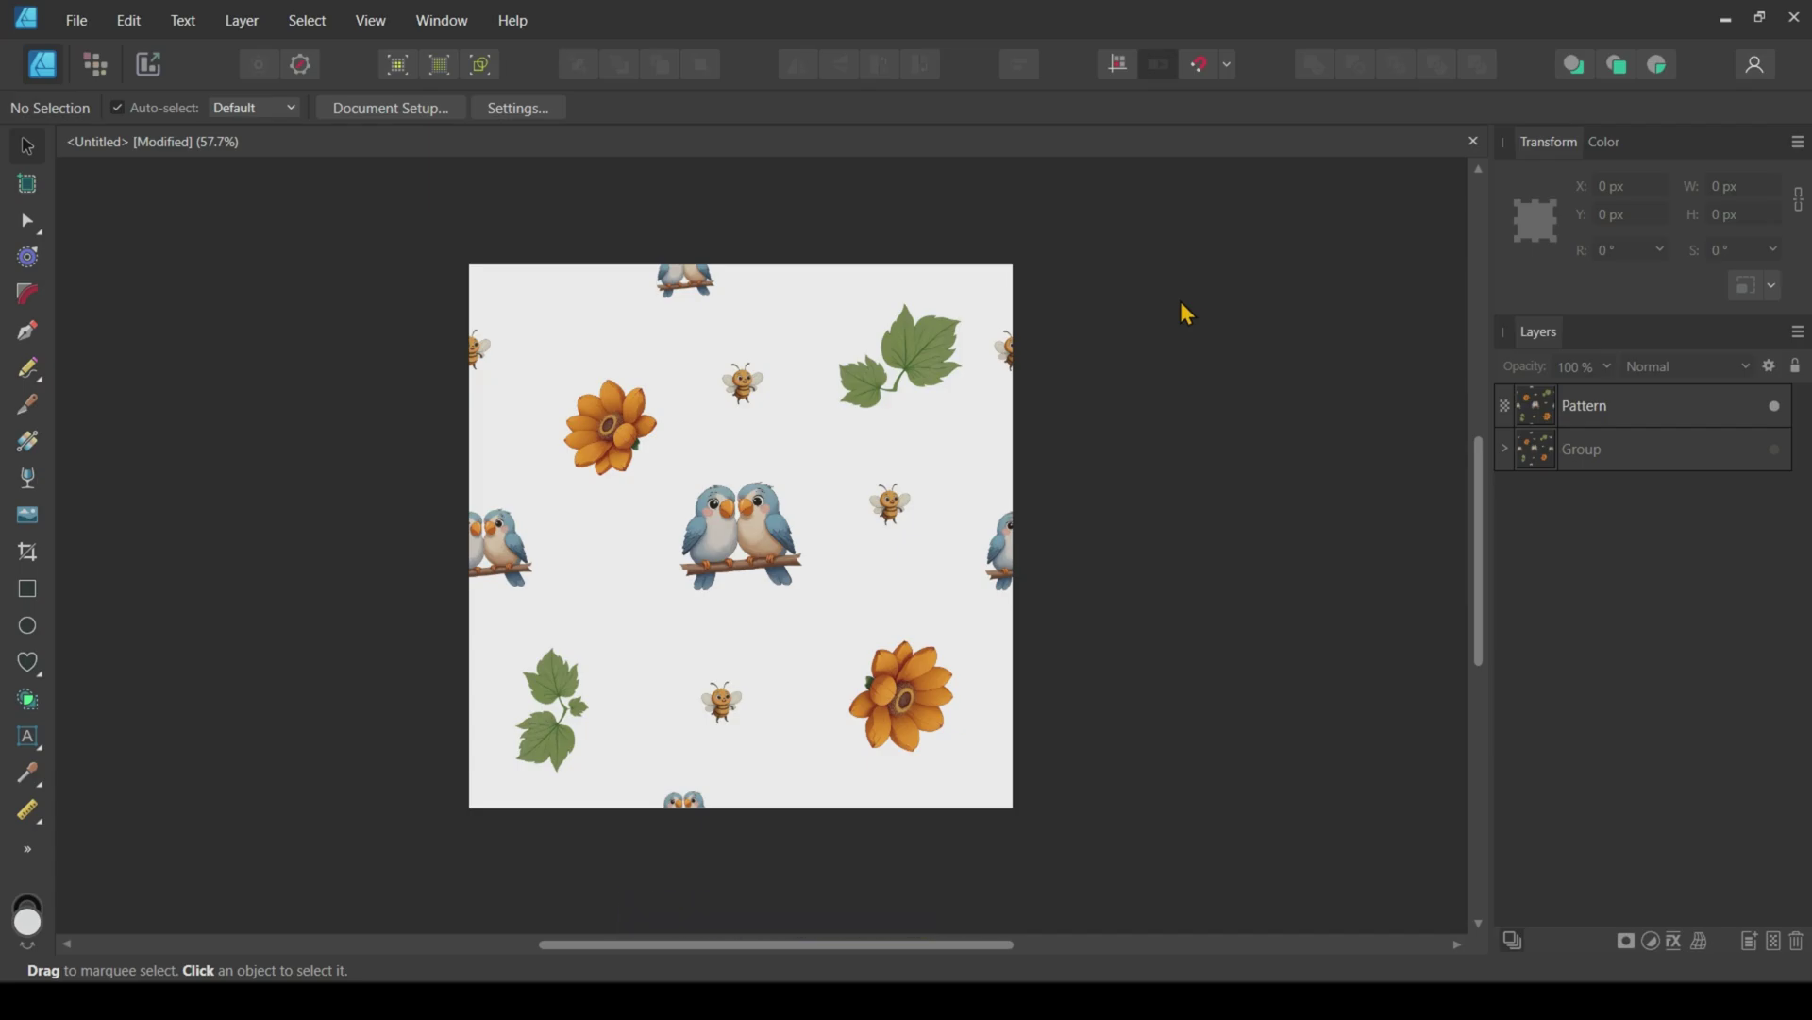
Create a new document and draw a page-covering rectangle with no stroke
{"action": "key", "text": "ctrl+n"}
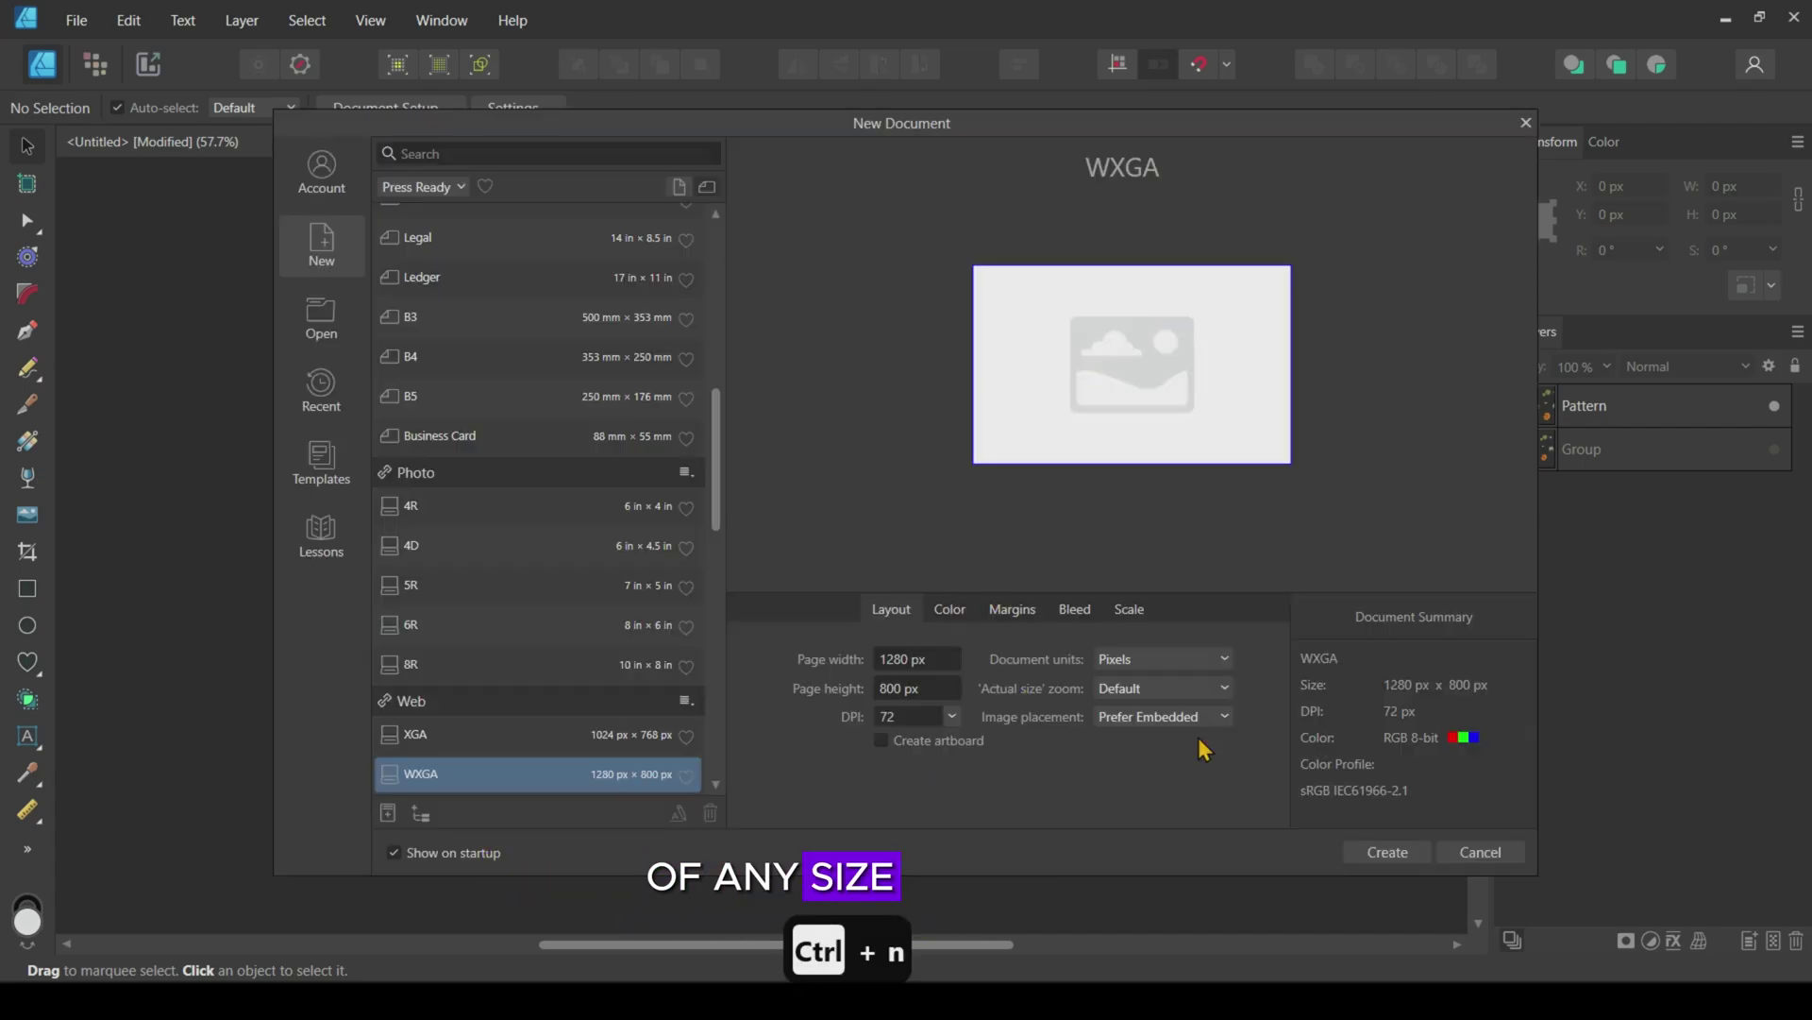
{"action": "left_click", "coordinate": [1386, 851]}
{"action": "left_click", "coordinate": [27, 588]}
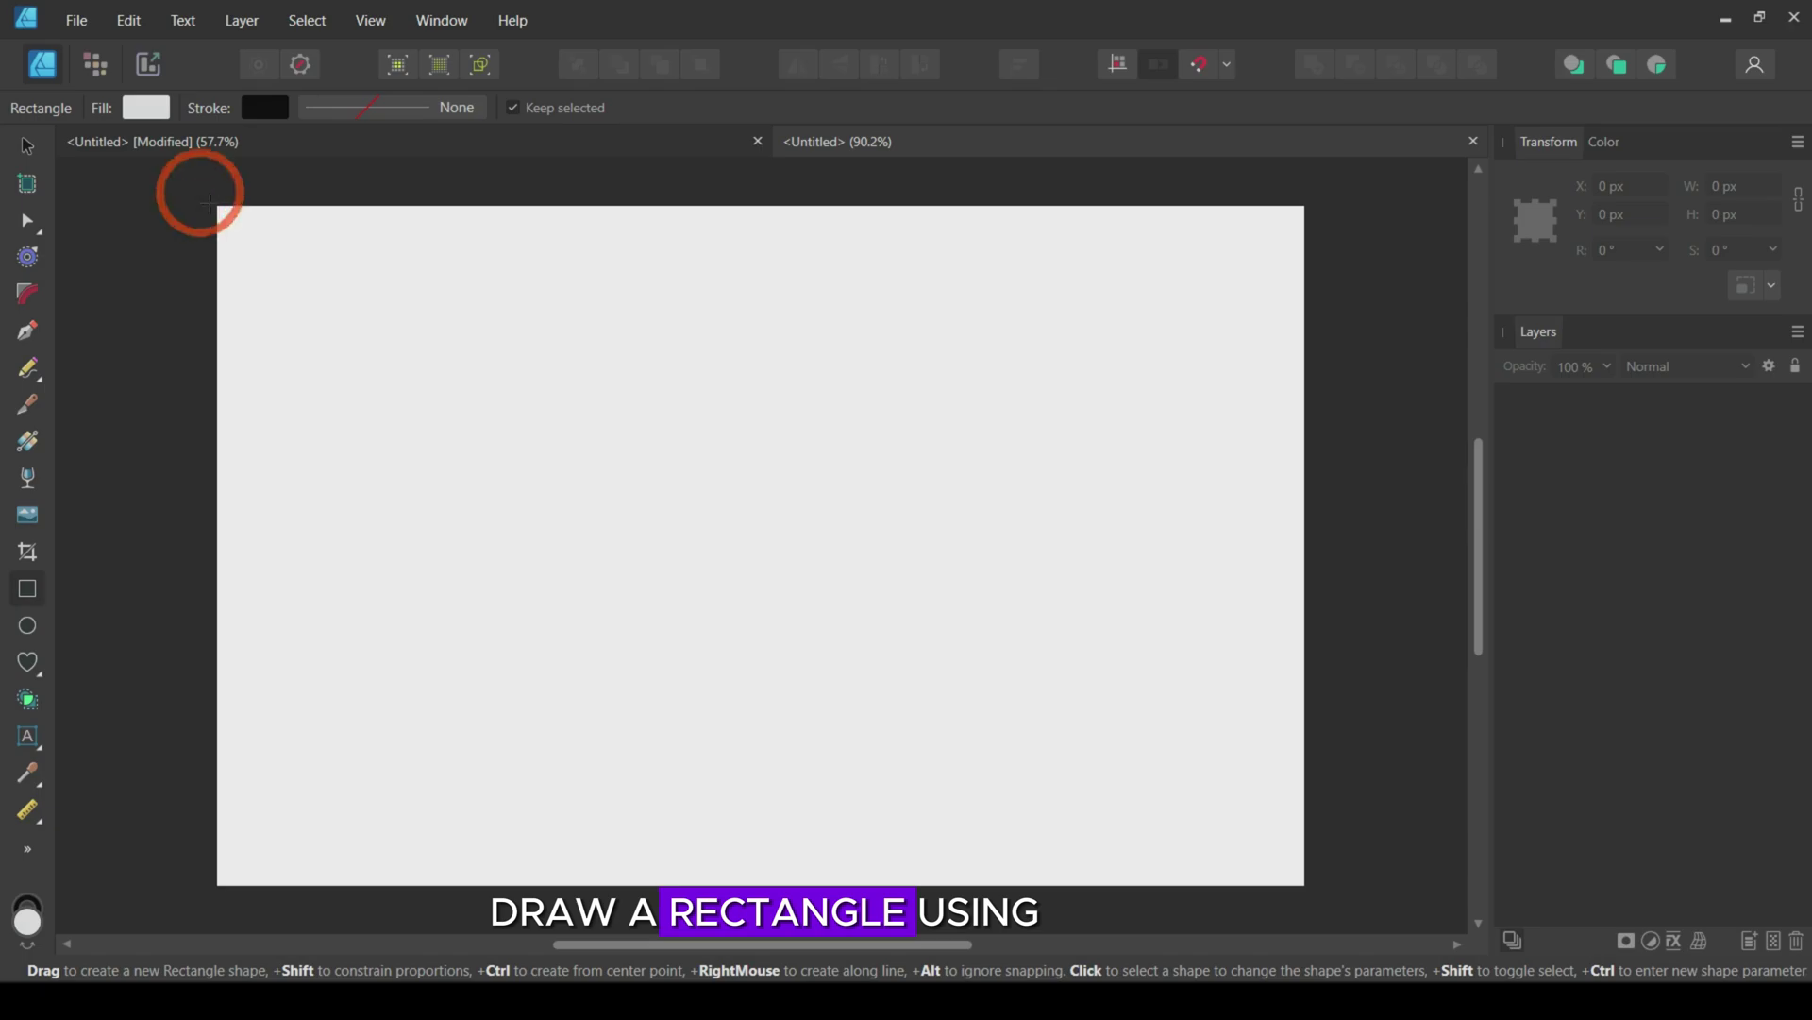
{"action": "left_click_drag", "start_coordinate": [206, 202], "coordinate": [1319, 916]}
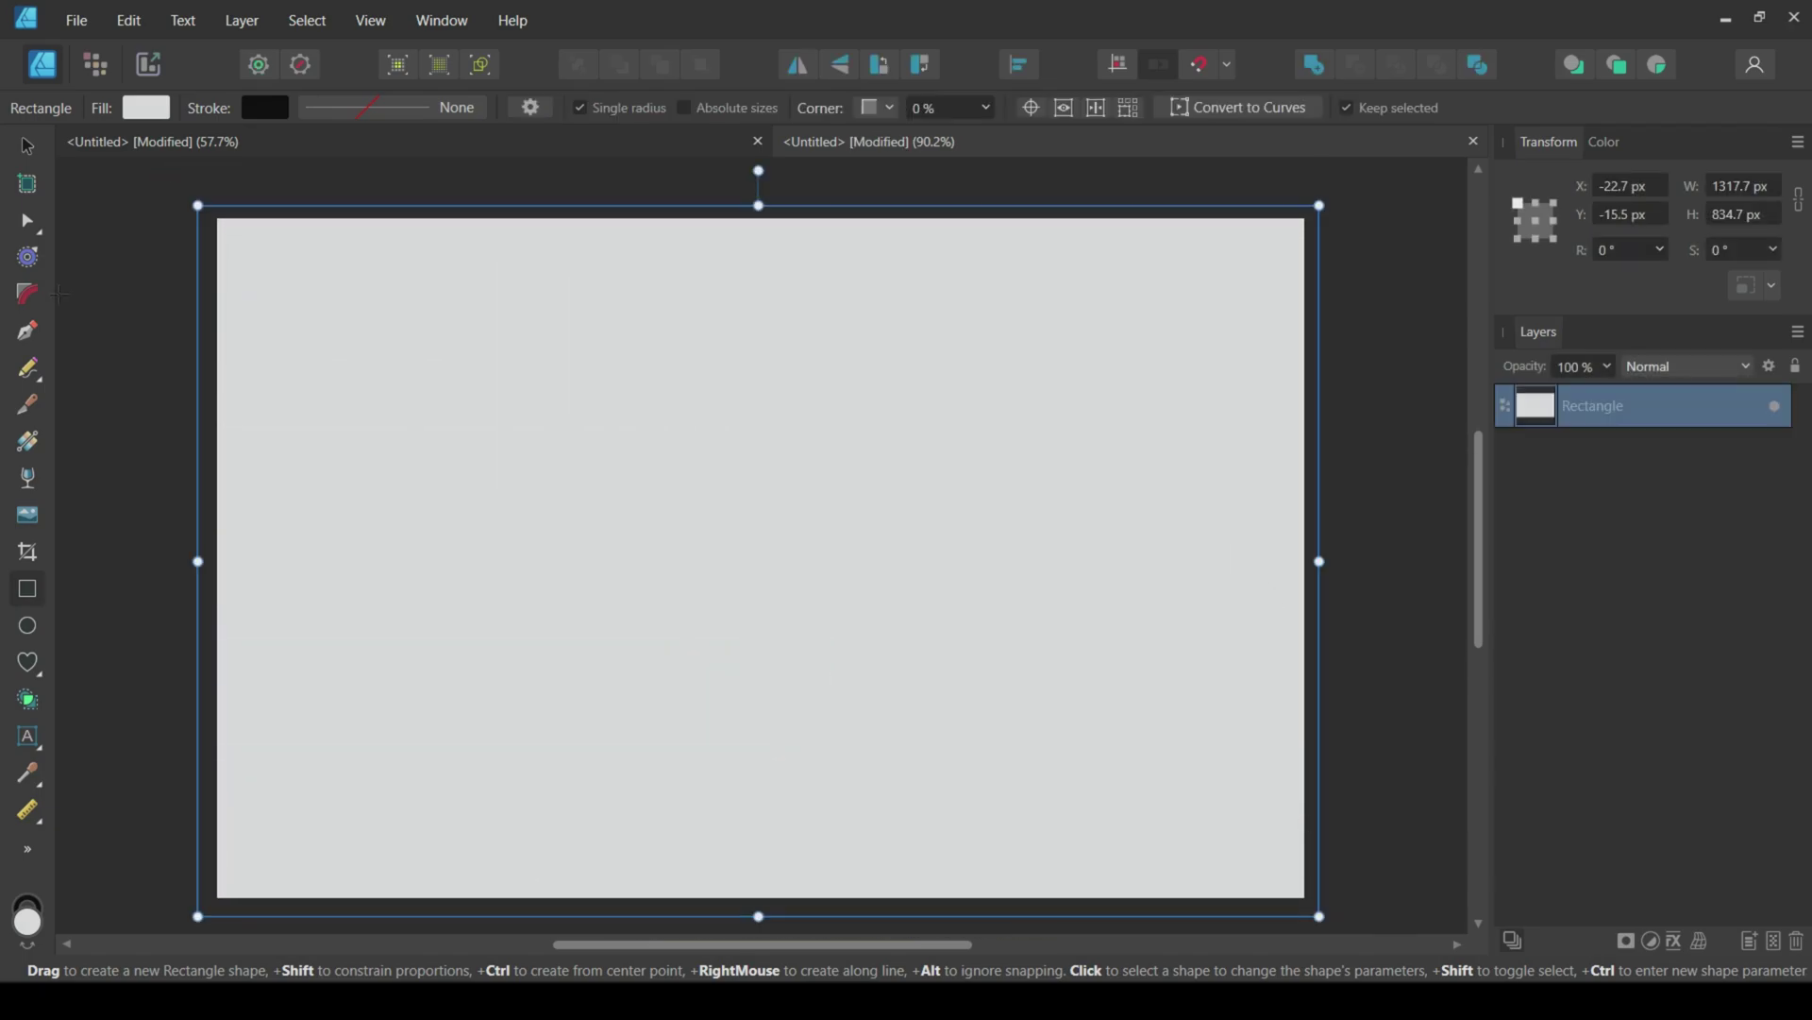
{"action": "left_click", "coordinate": [27, 146]}
{"action": "left_click", "coordinate": [265, 107]}
{"action": "left_click", "coordinate": [452, 151]}
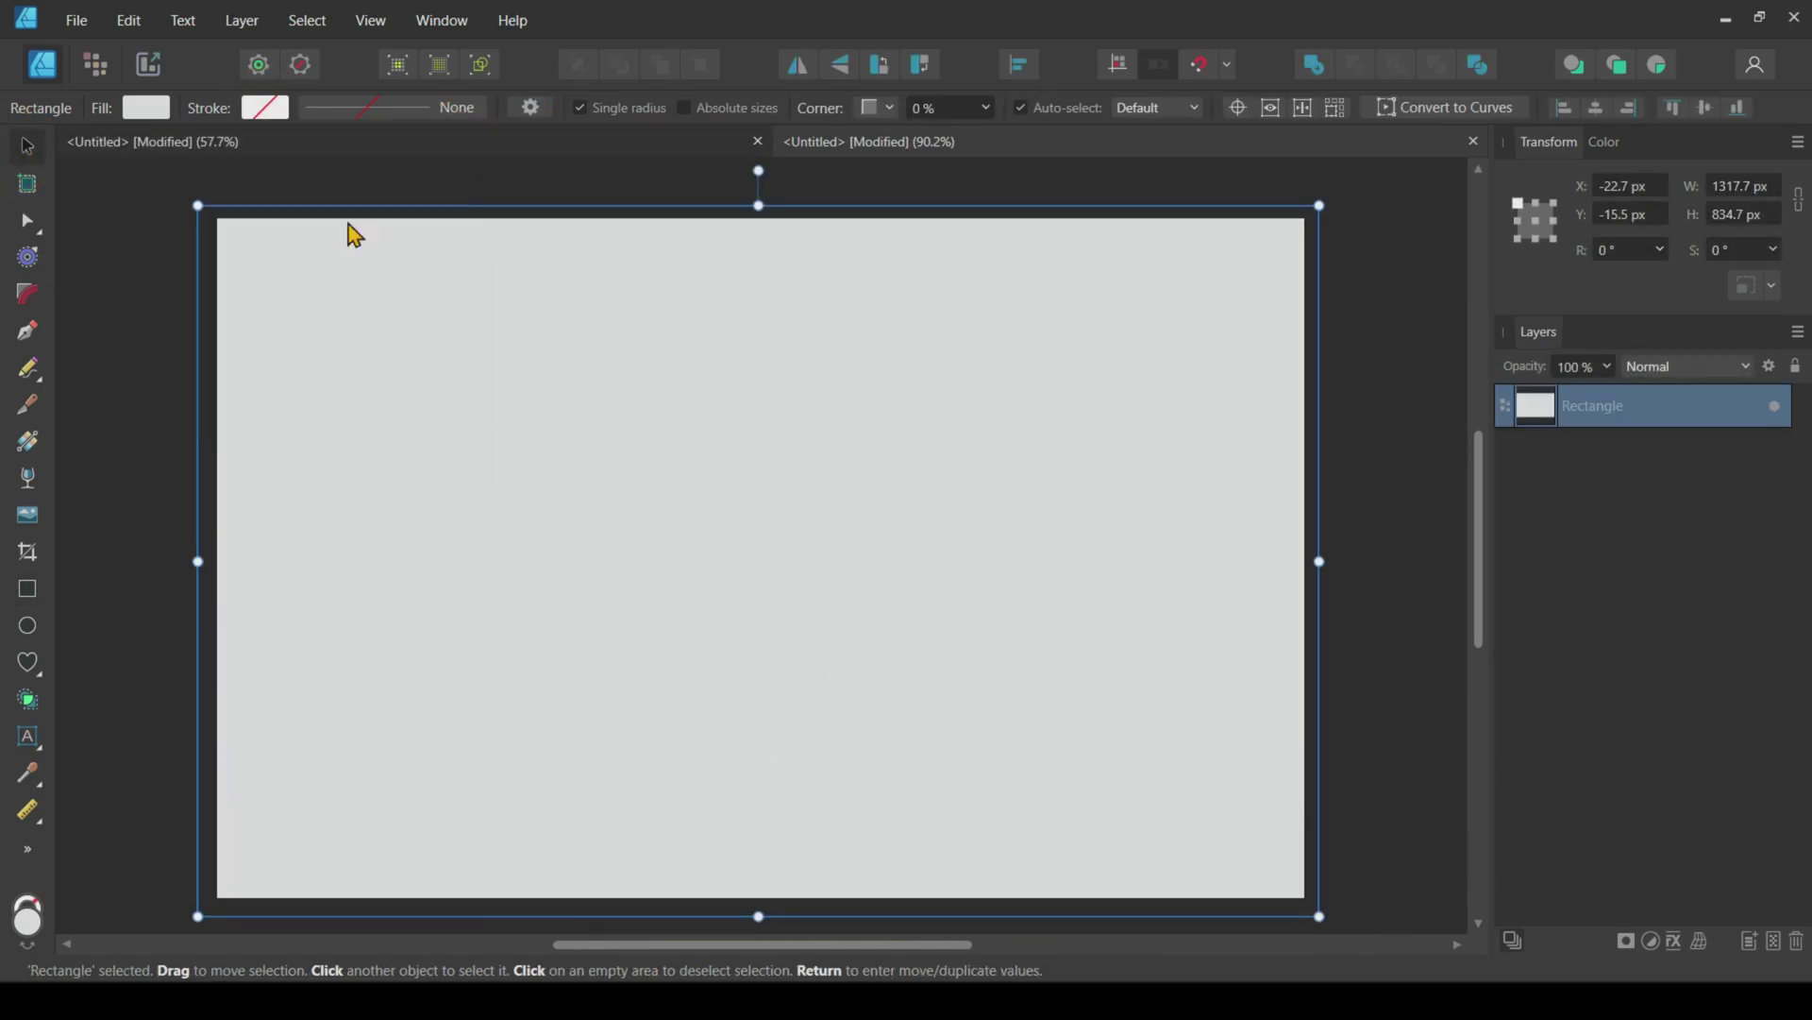
Give the rectangle a Bitmap fill of pattern.jpg, shrunk and rotated into small repeating tiles
{"action": "left_click", "coordinate": [30, 442]}
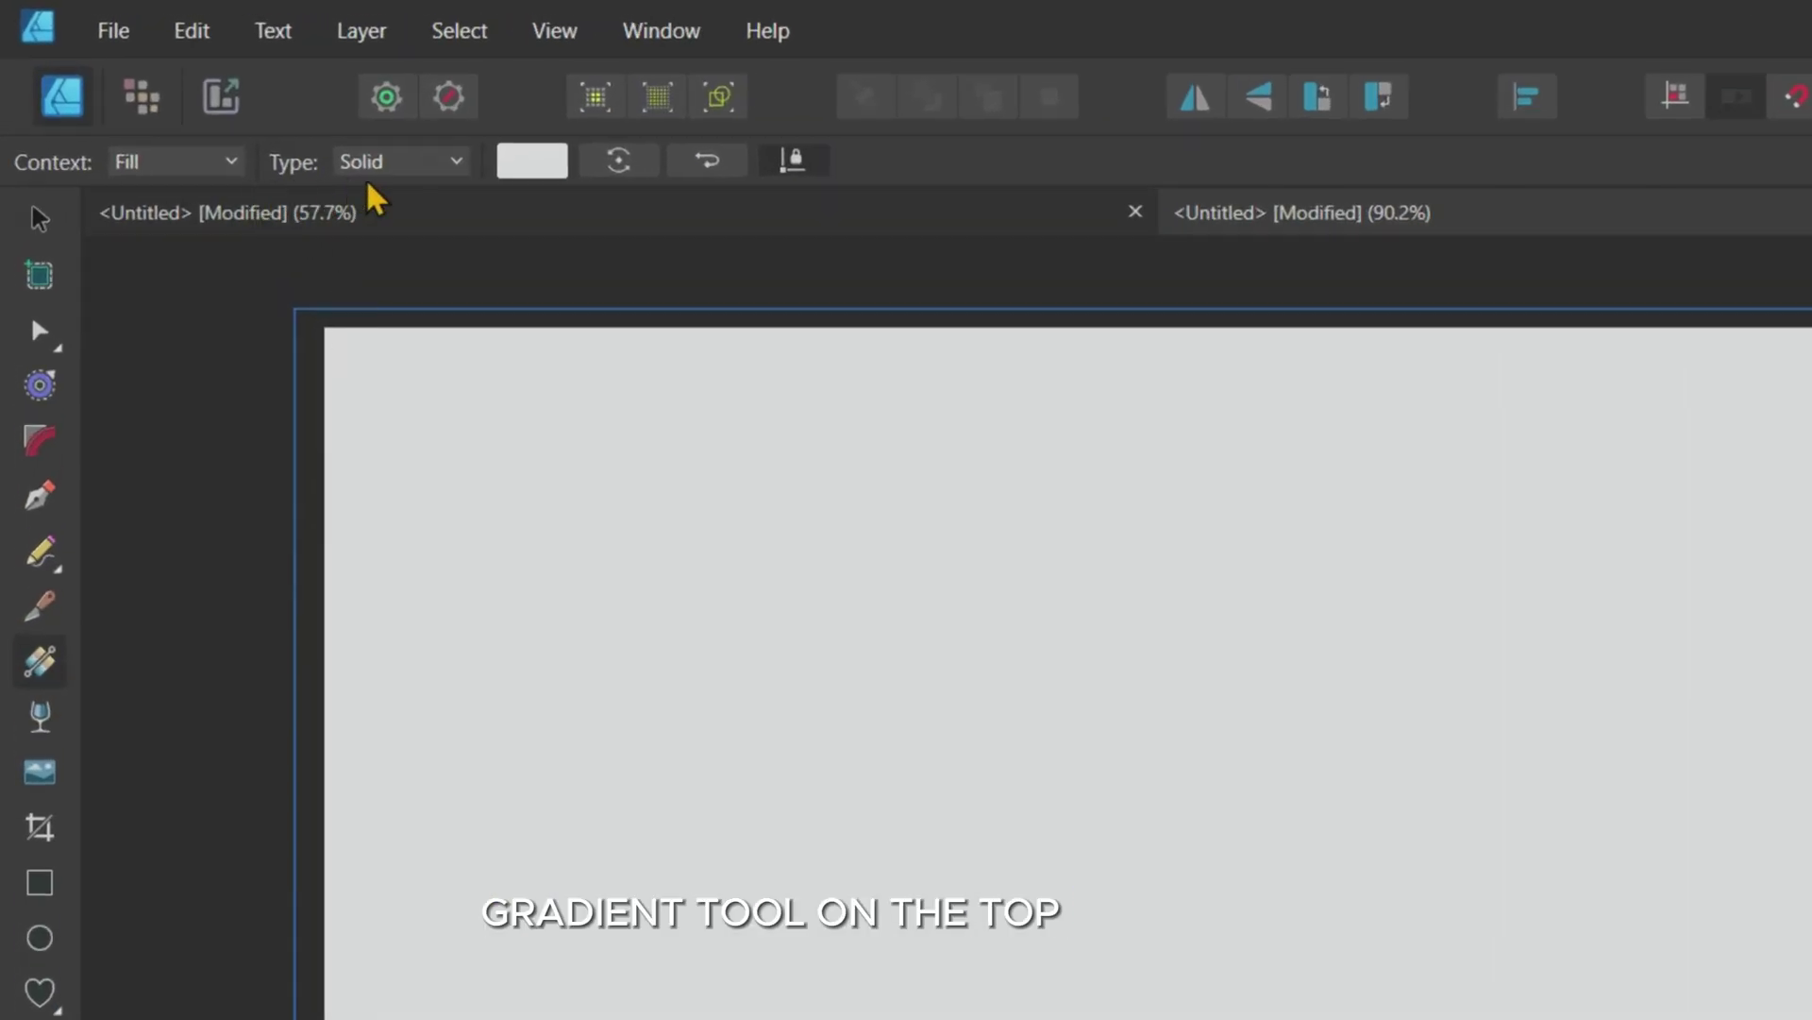
{"action": "left_click", "coordinate": [451, 163]}
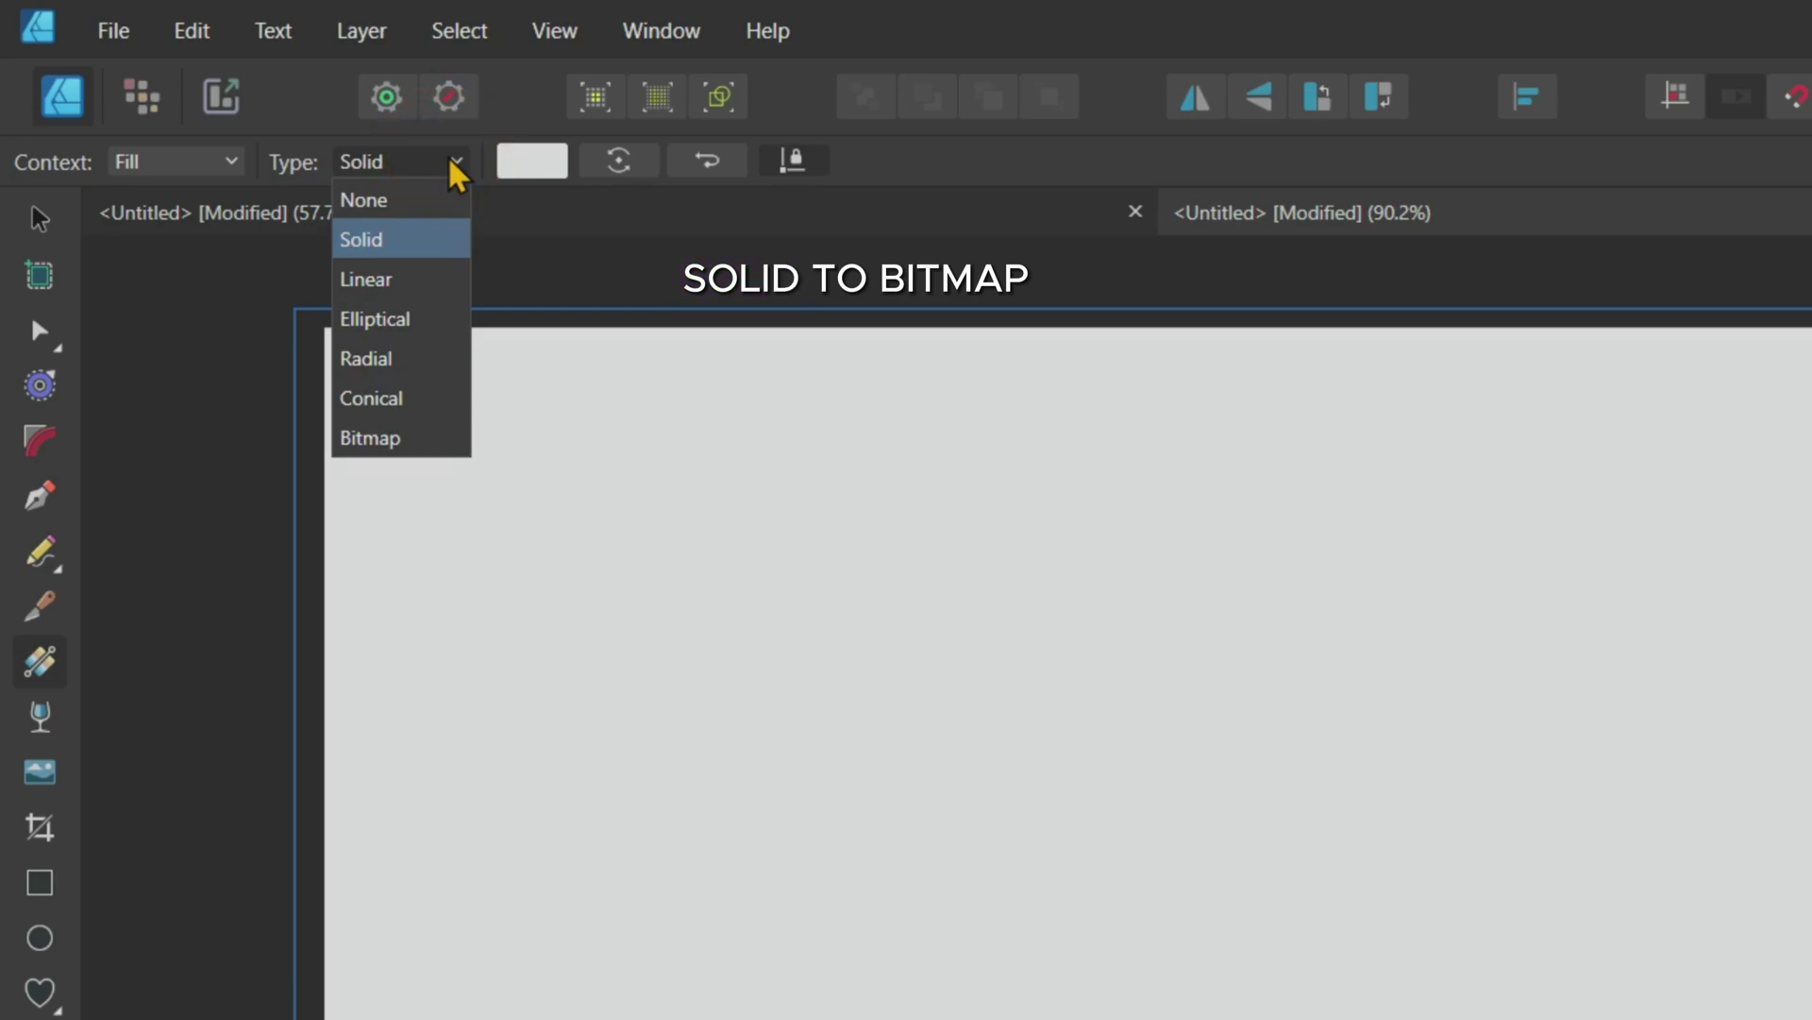
{"action": "left_click", "coordinate": [394, 437]}
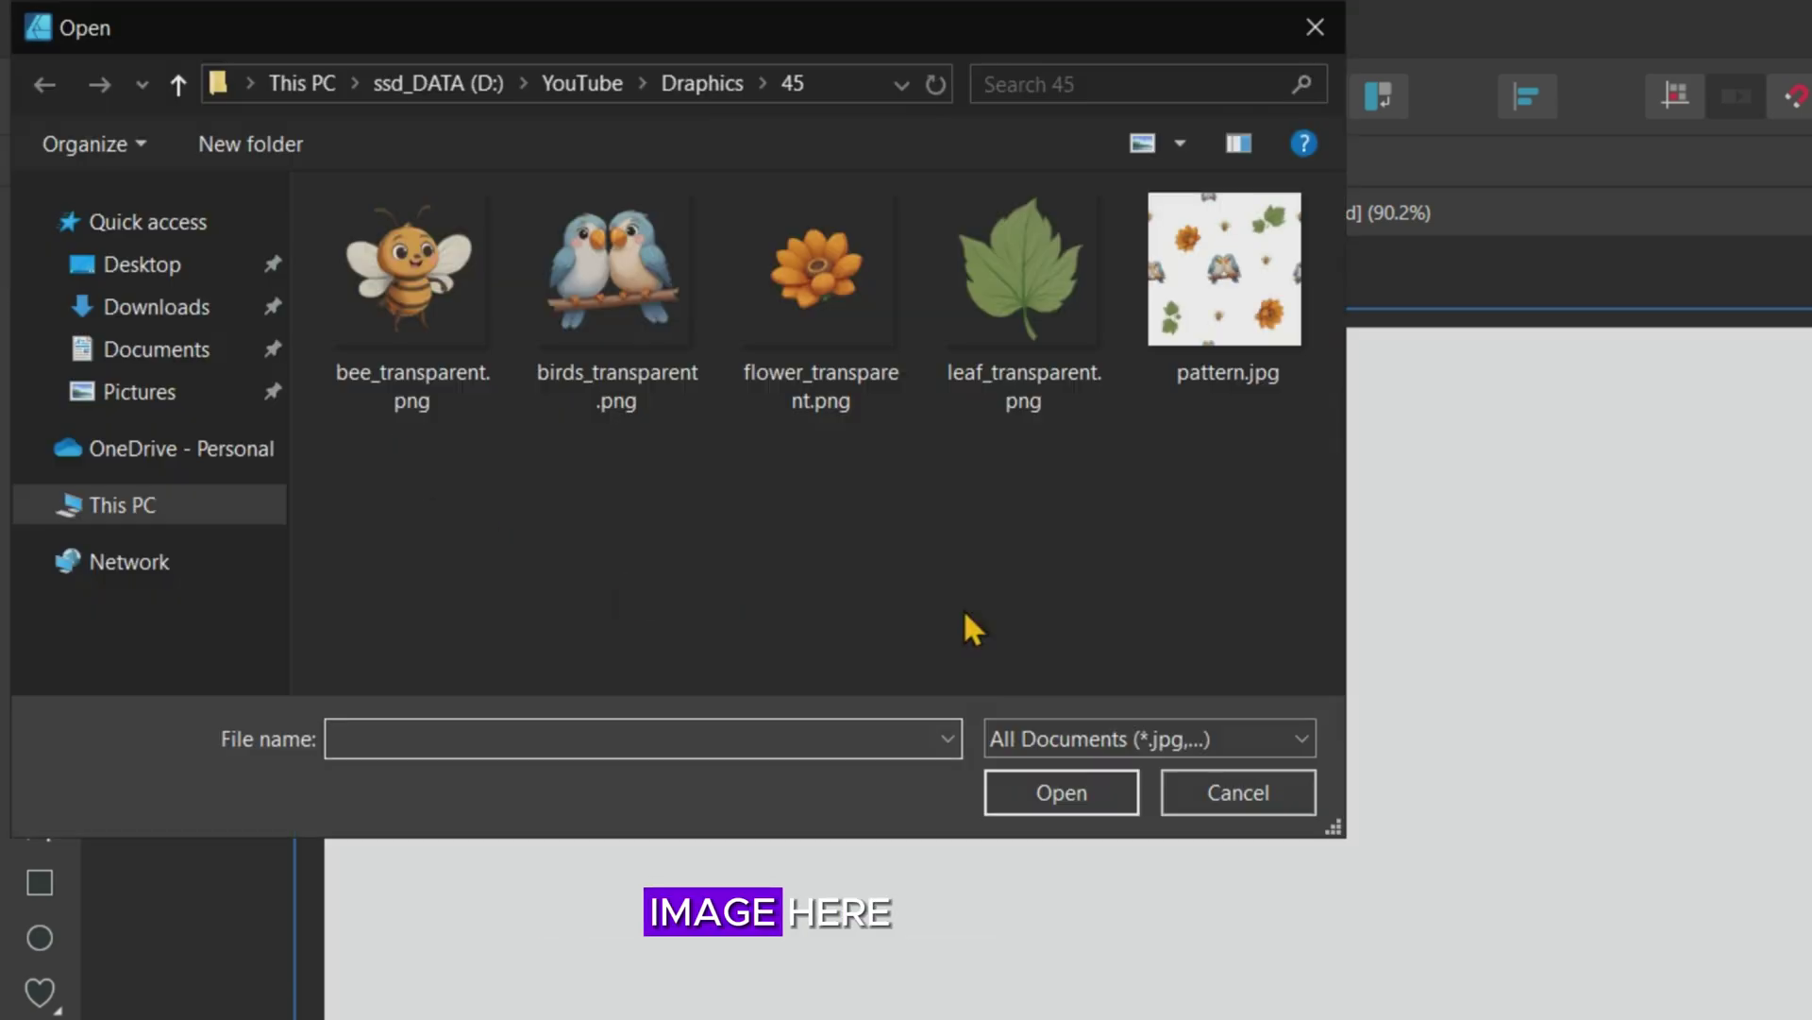
{"action": "left_click", "coordinate": [1187, 323]}
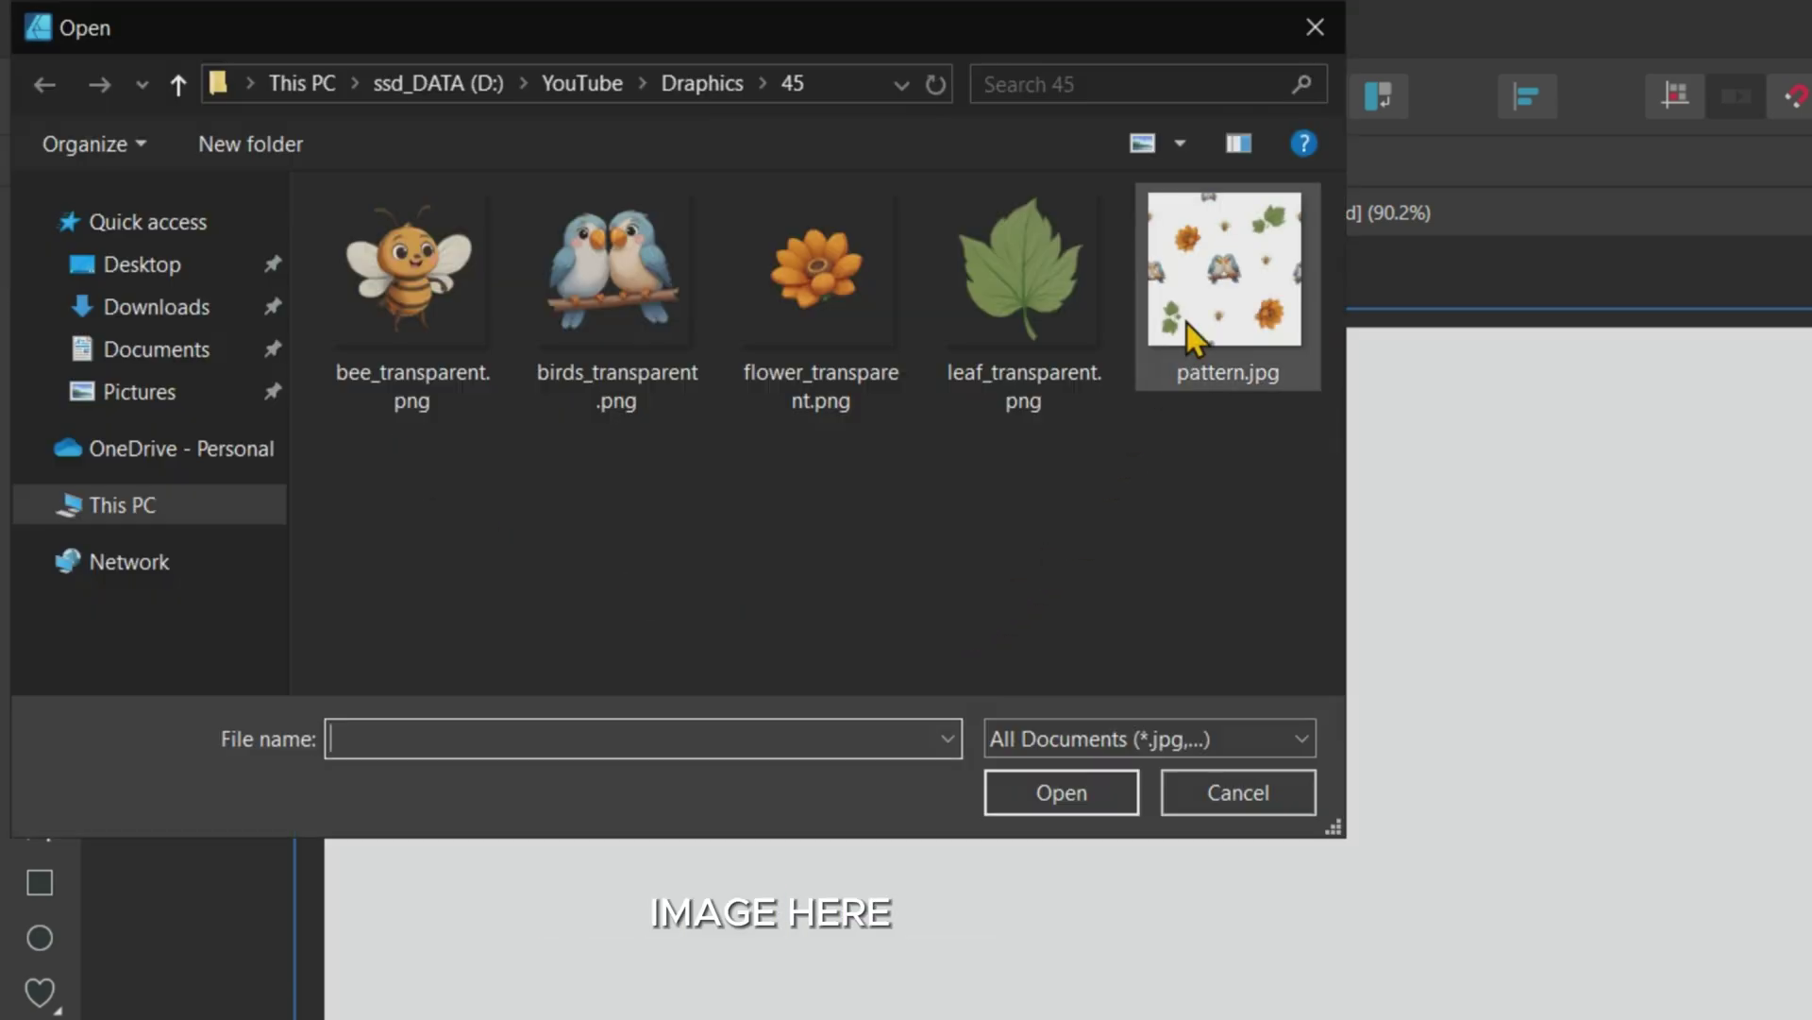
{"action": "left_click", "coordinate": [1088, 795]}
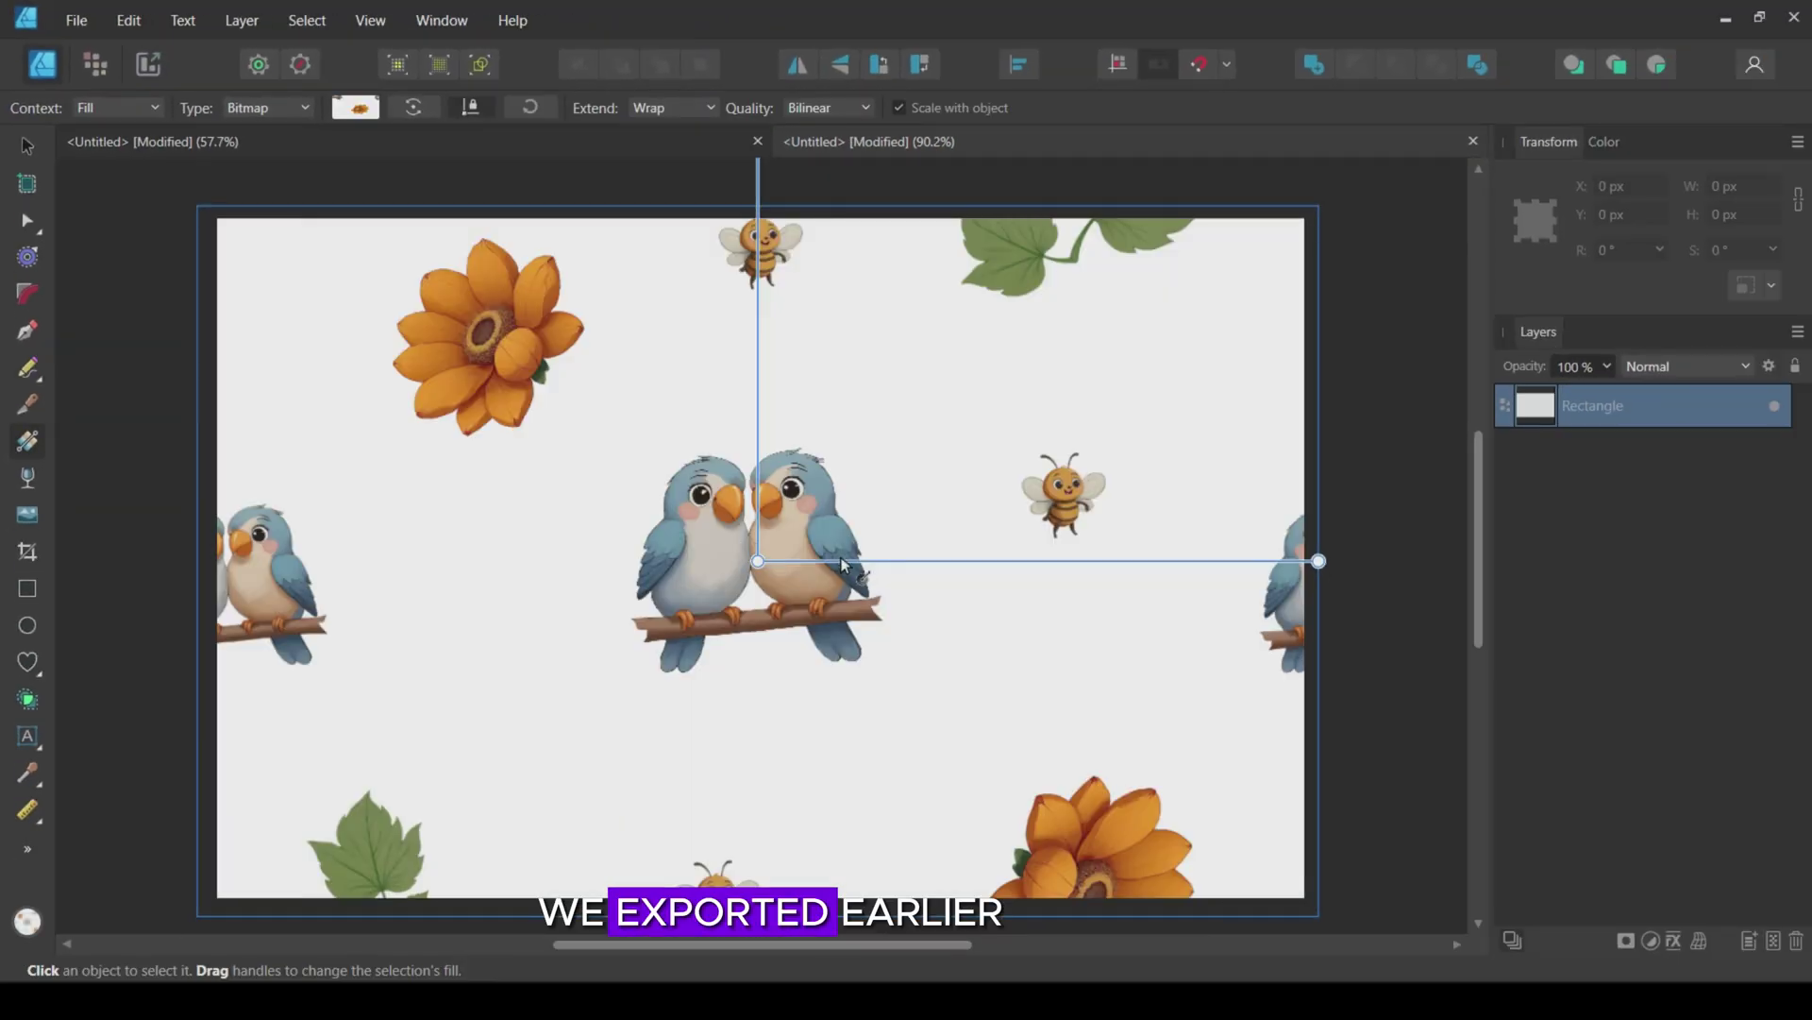
{"action": "left_click", "coordinate": [1280, 564]}
{"action": "left_click_drag", "start_coordinate": [1280, 564], "coordinate": [944, 562]}
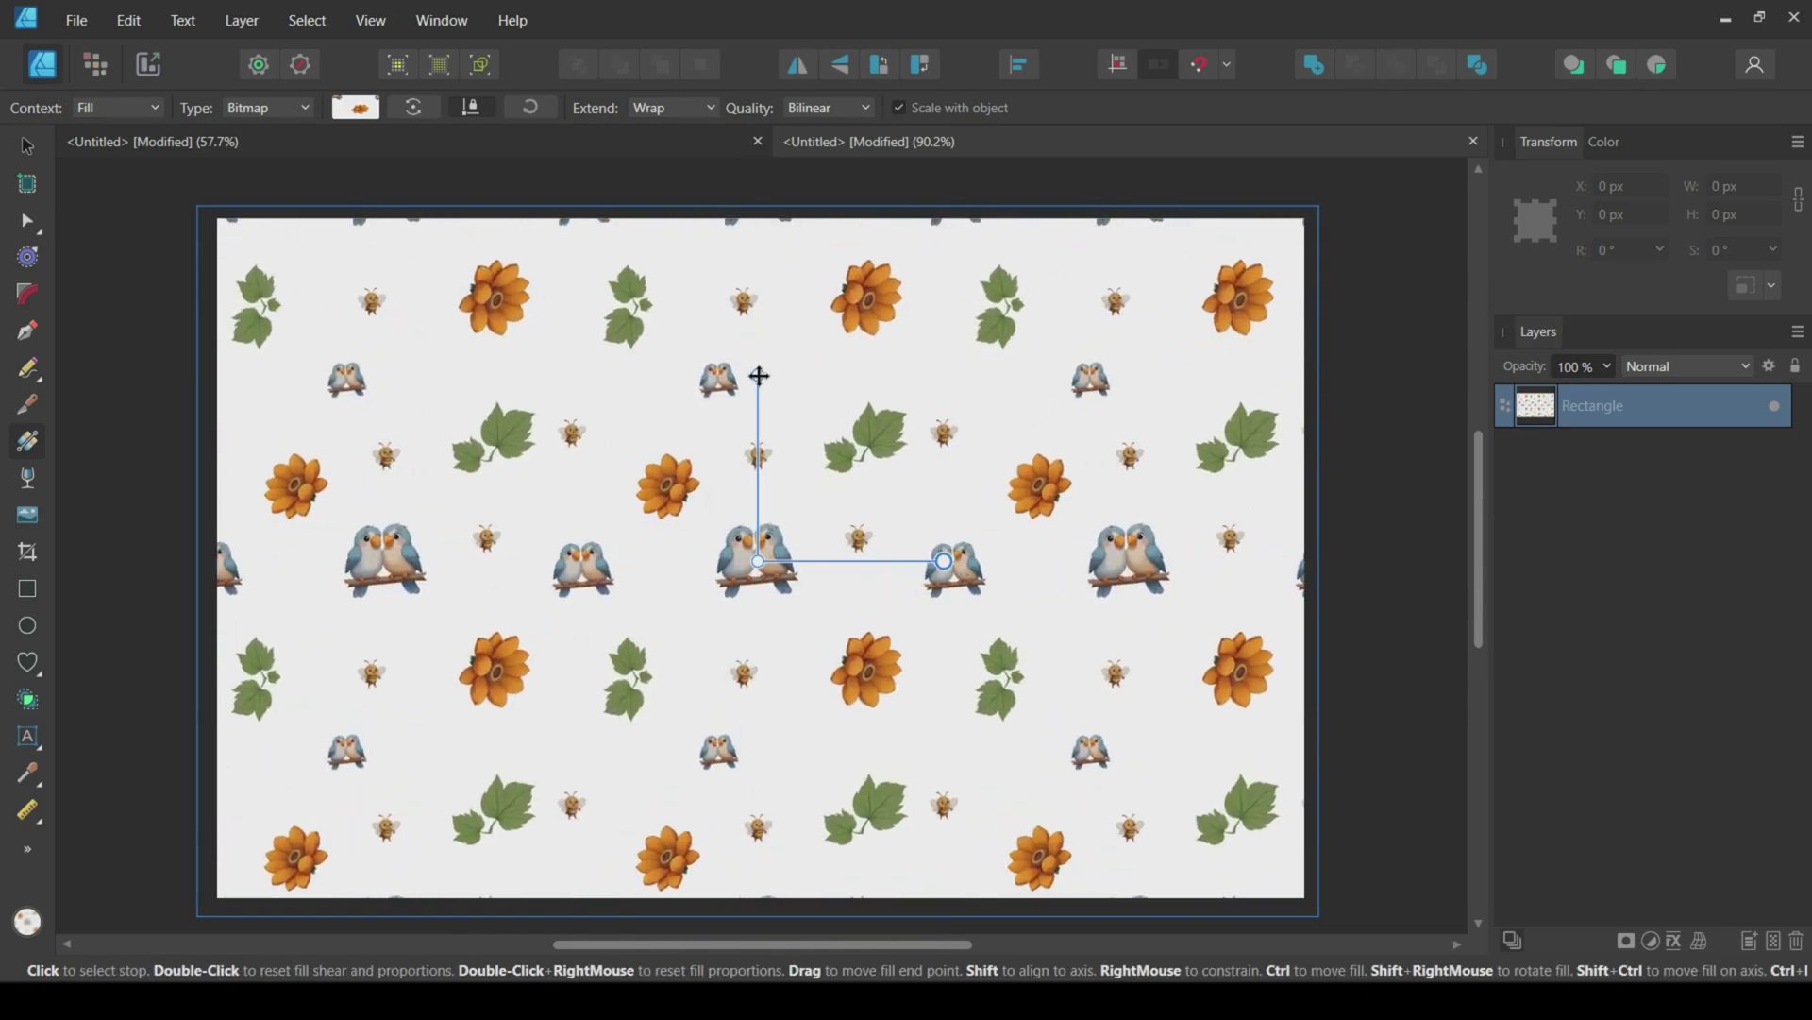
{"action": "left_click_drag", "start_coordinate": [758, 376], "coordinate": [701, 426]}
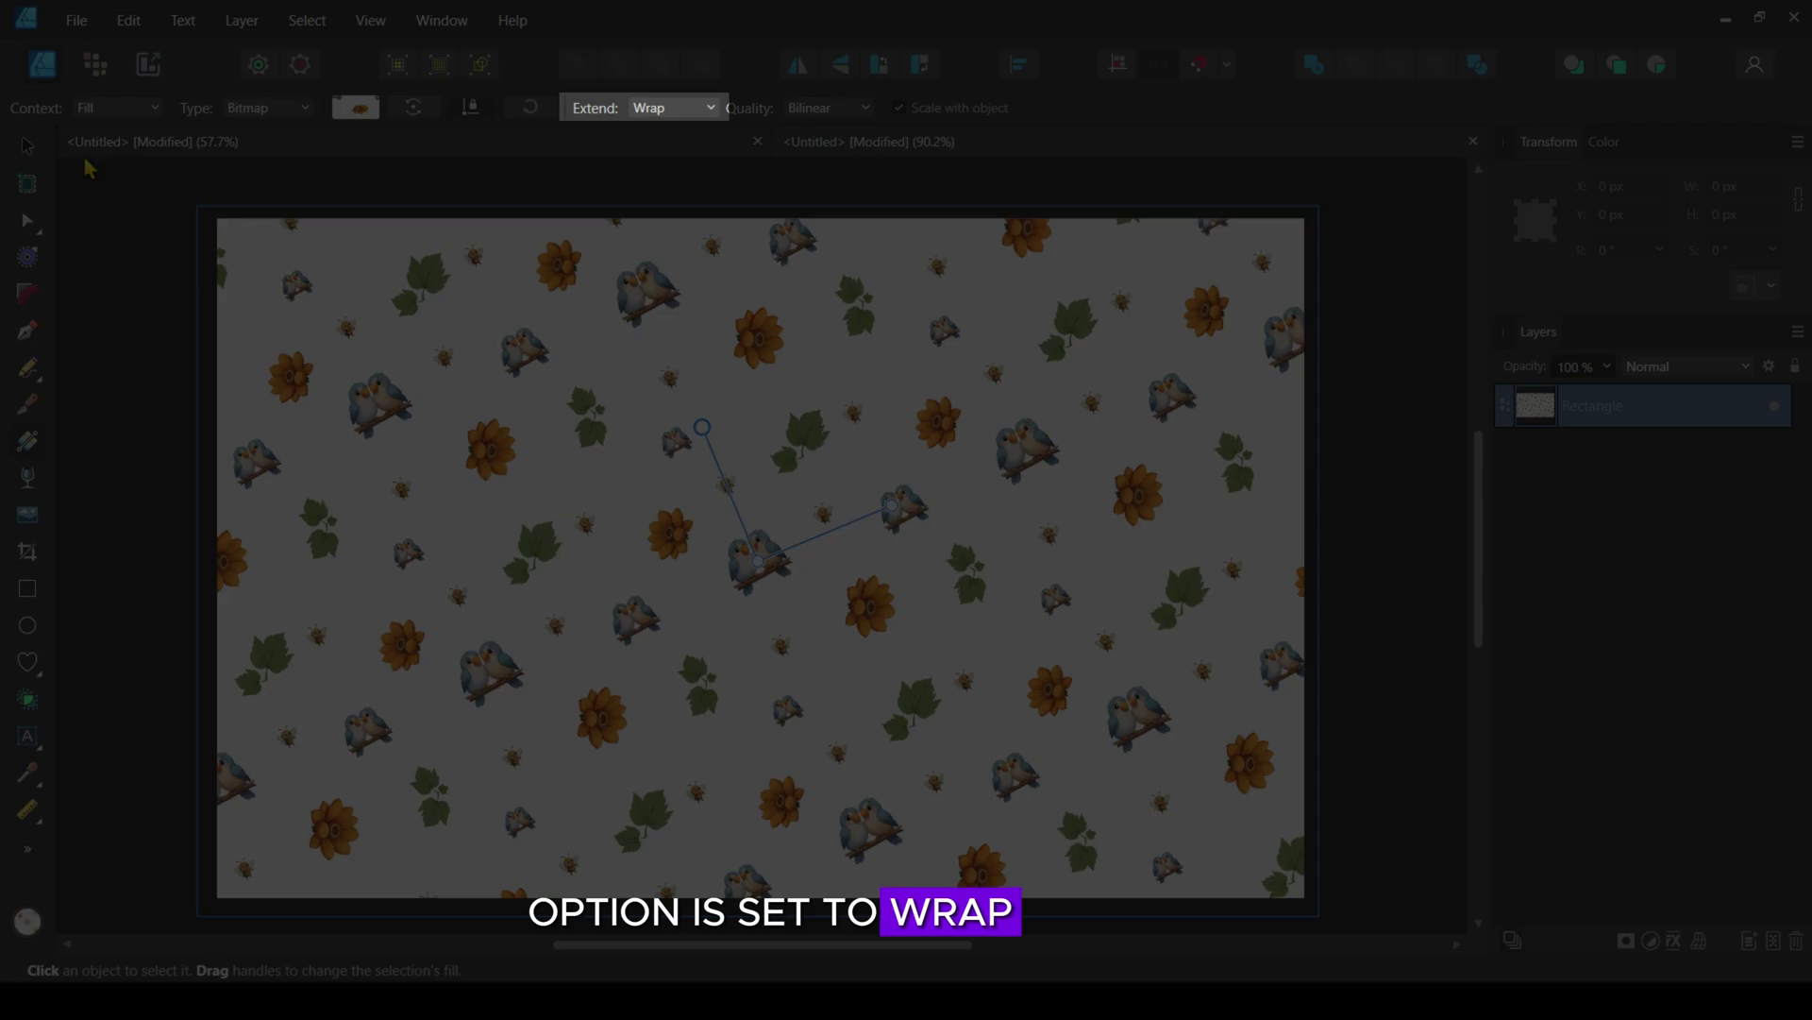
{"action": "key", "text": "v"}
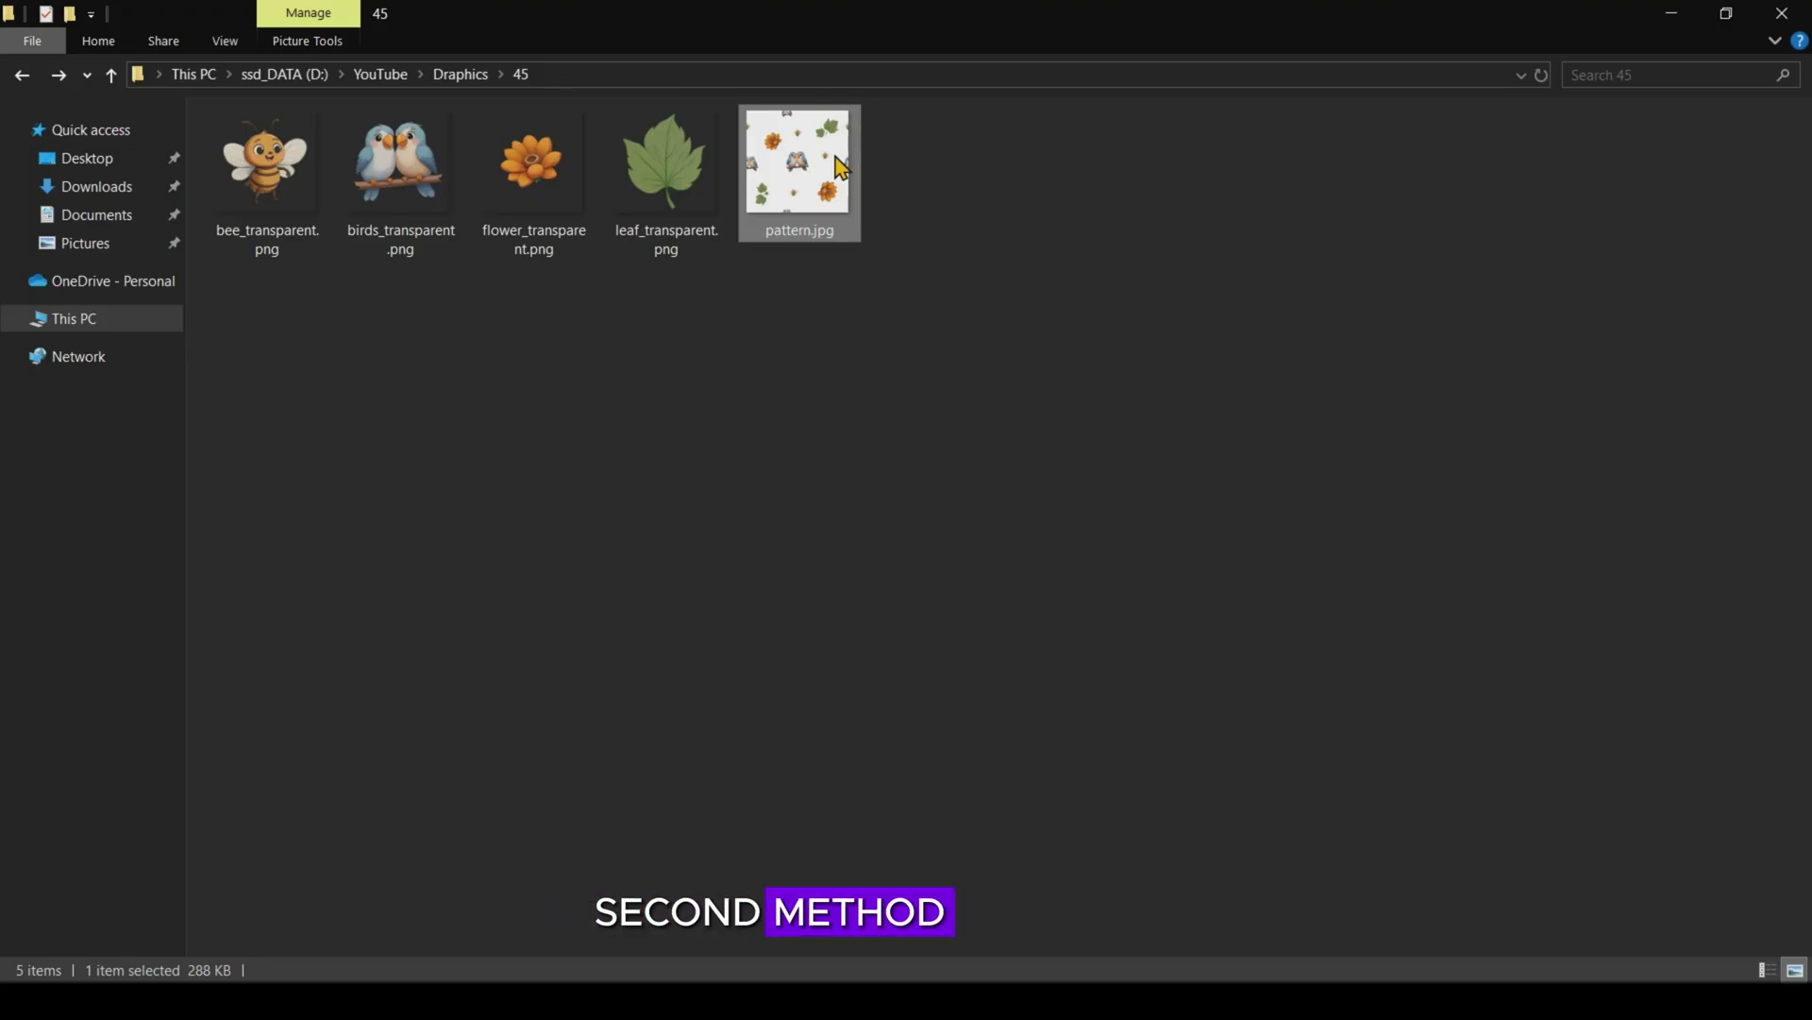
Open pattern.jpg in Affinity Photo 2 from File Explorer
{"action": "right_click", "coordinate": [836, 158]}
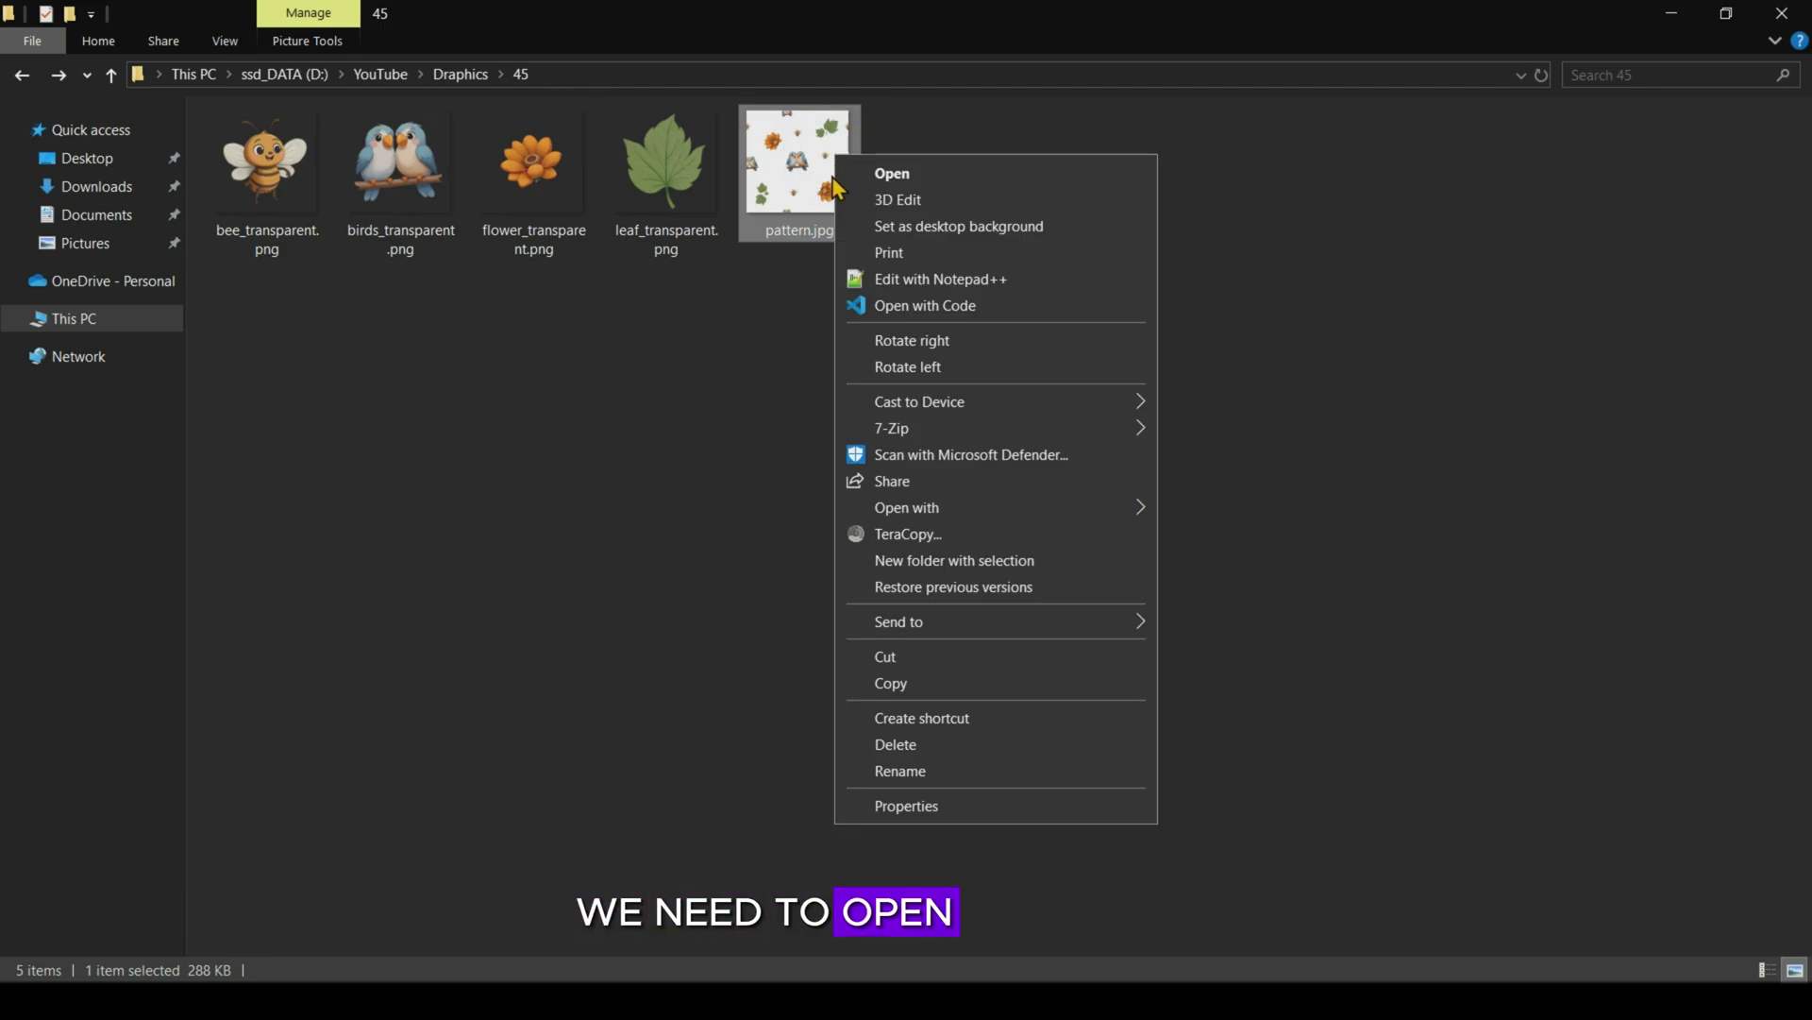
{"action": "mouse_move", "coordinate": [947, 510]}
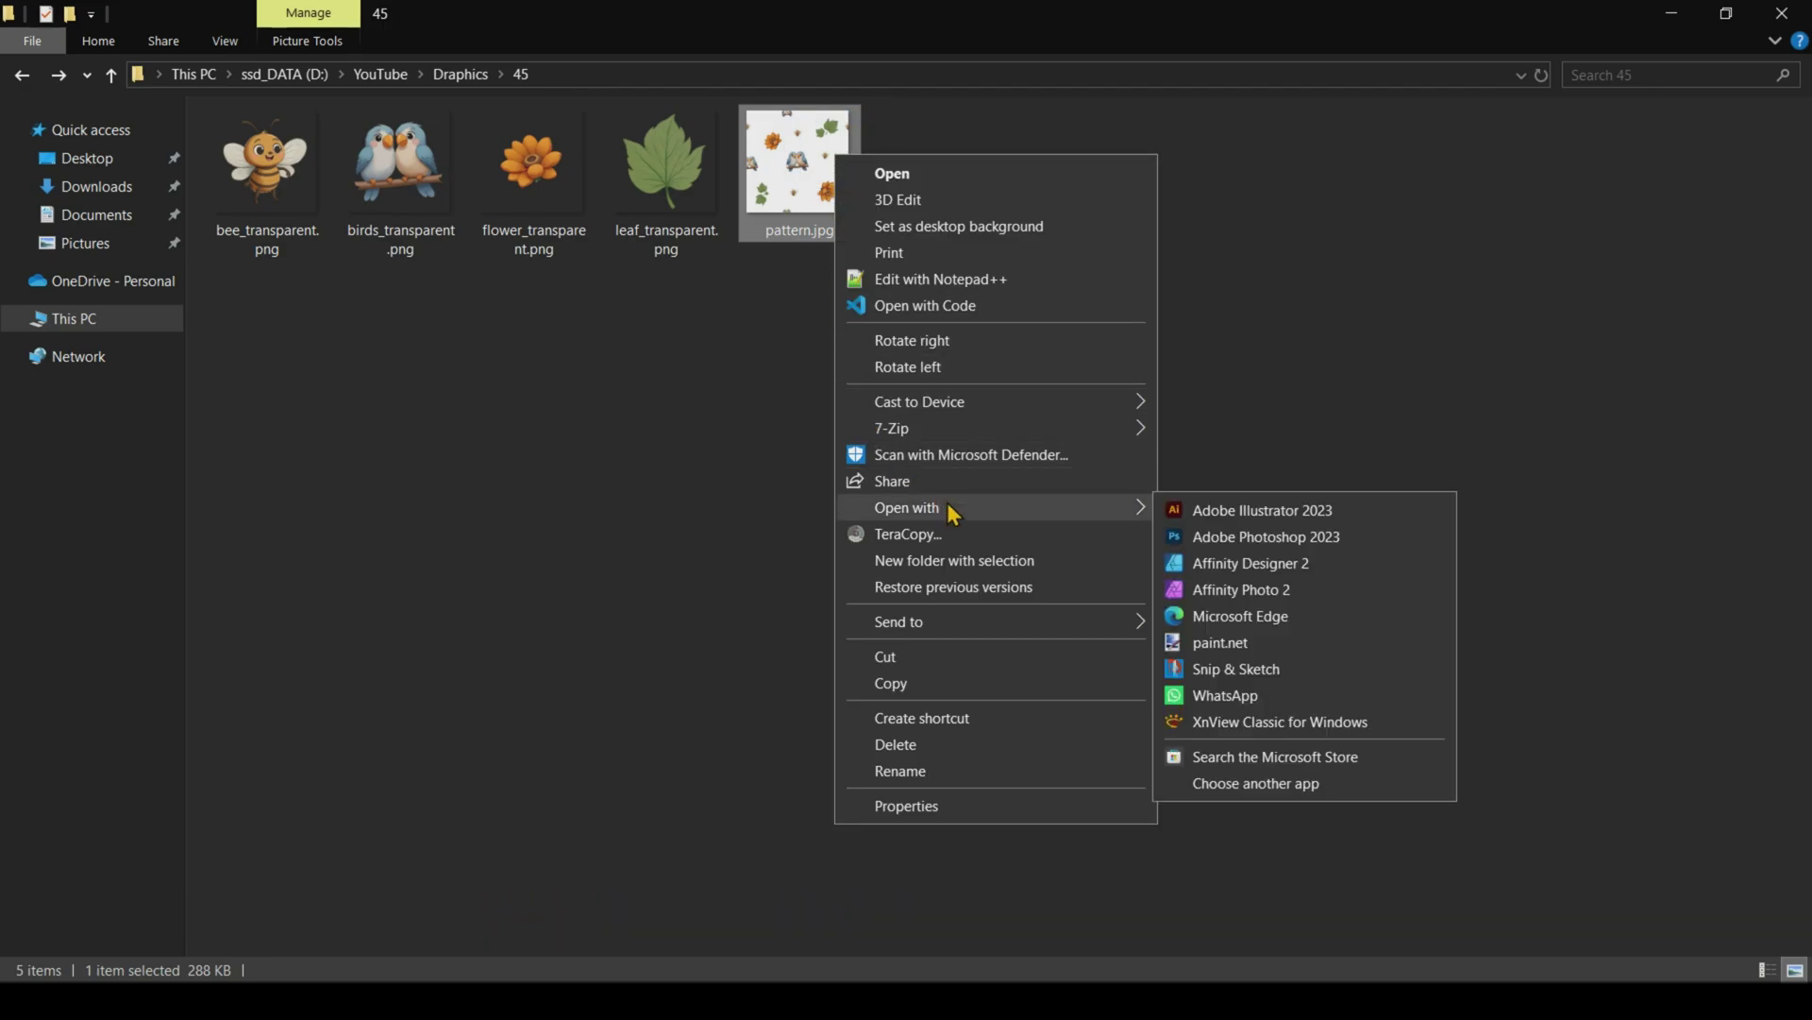
{"action": "left_click", "coordinate": [1298, 589]}
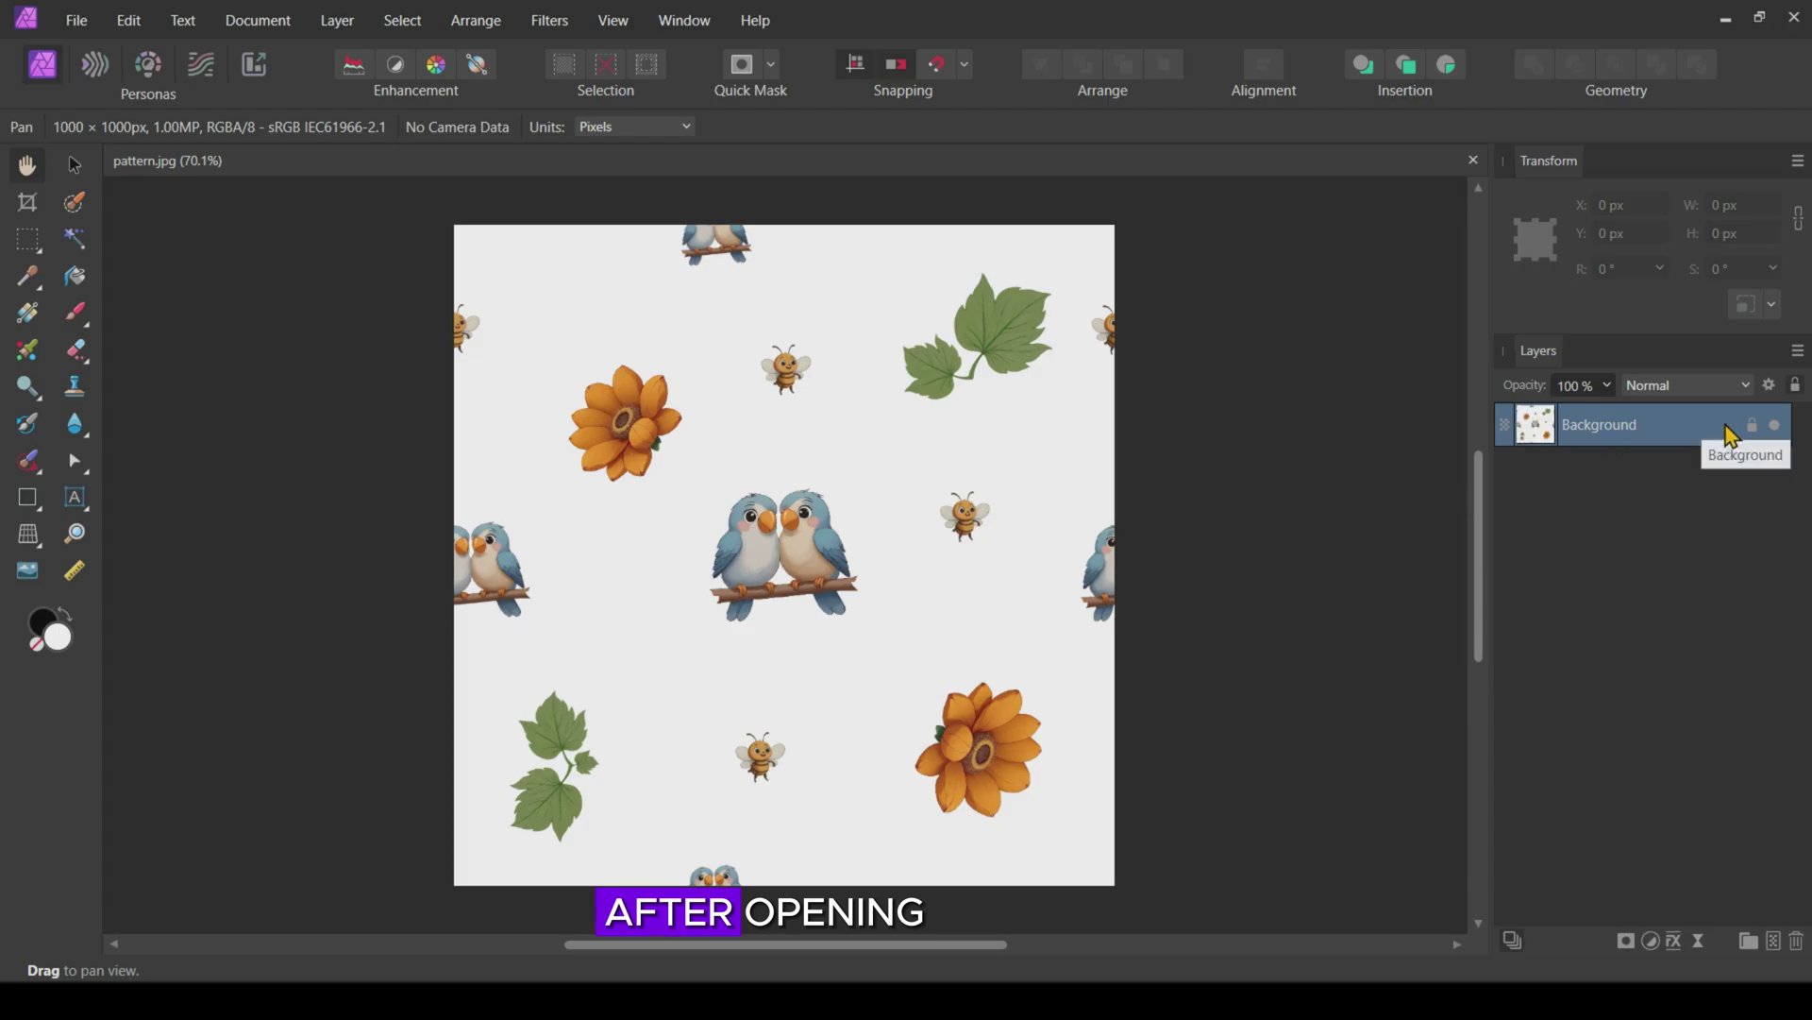
Make a New Pattern Layer from Selection from pattern.jpg, then return to Affinity Designer
{"action": "left_click", "coordinate": [338, 29]}
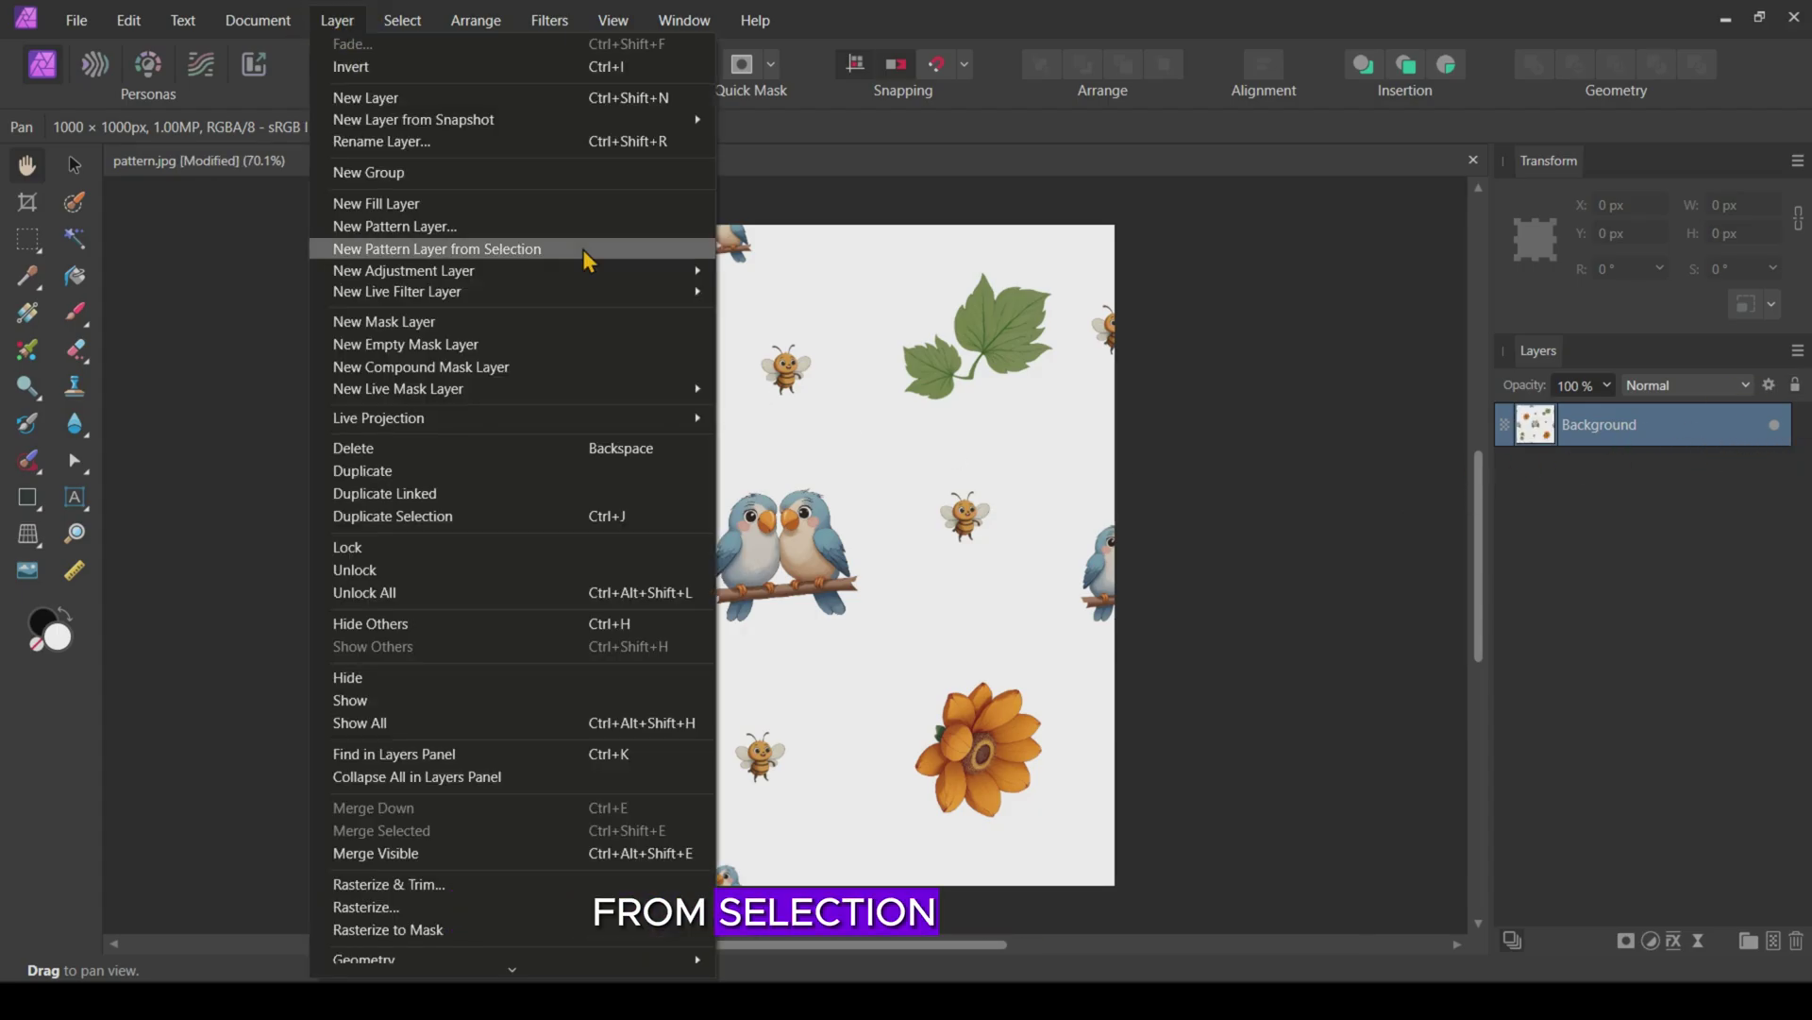
{"action": "left_click", "coordinate": [529, 250]}
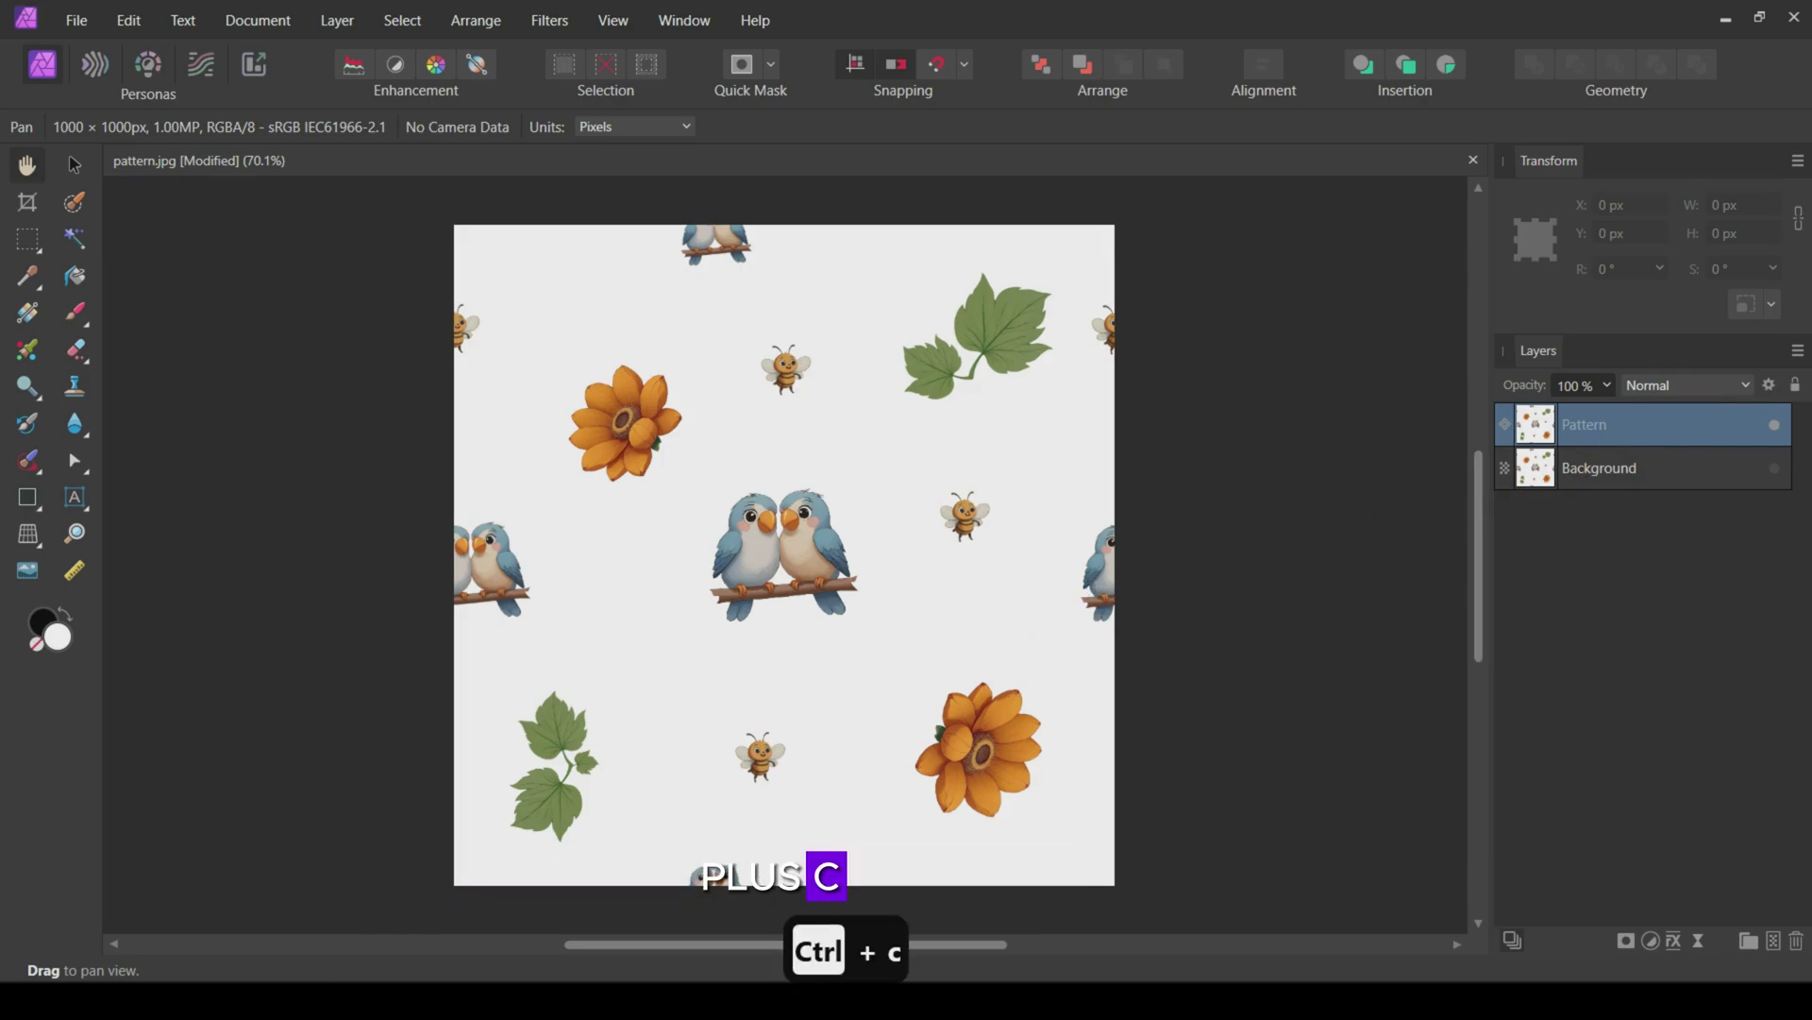
{"action": "left_click", "coordinate": [242, 914]}
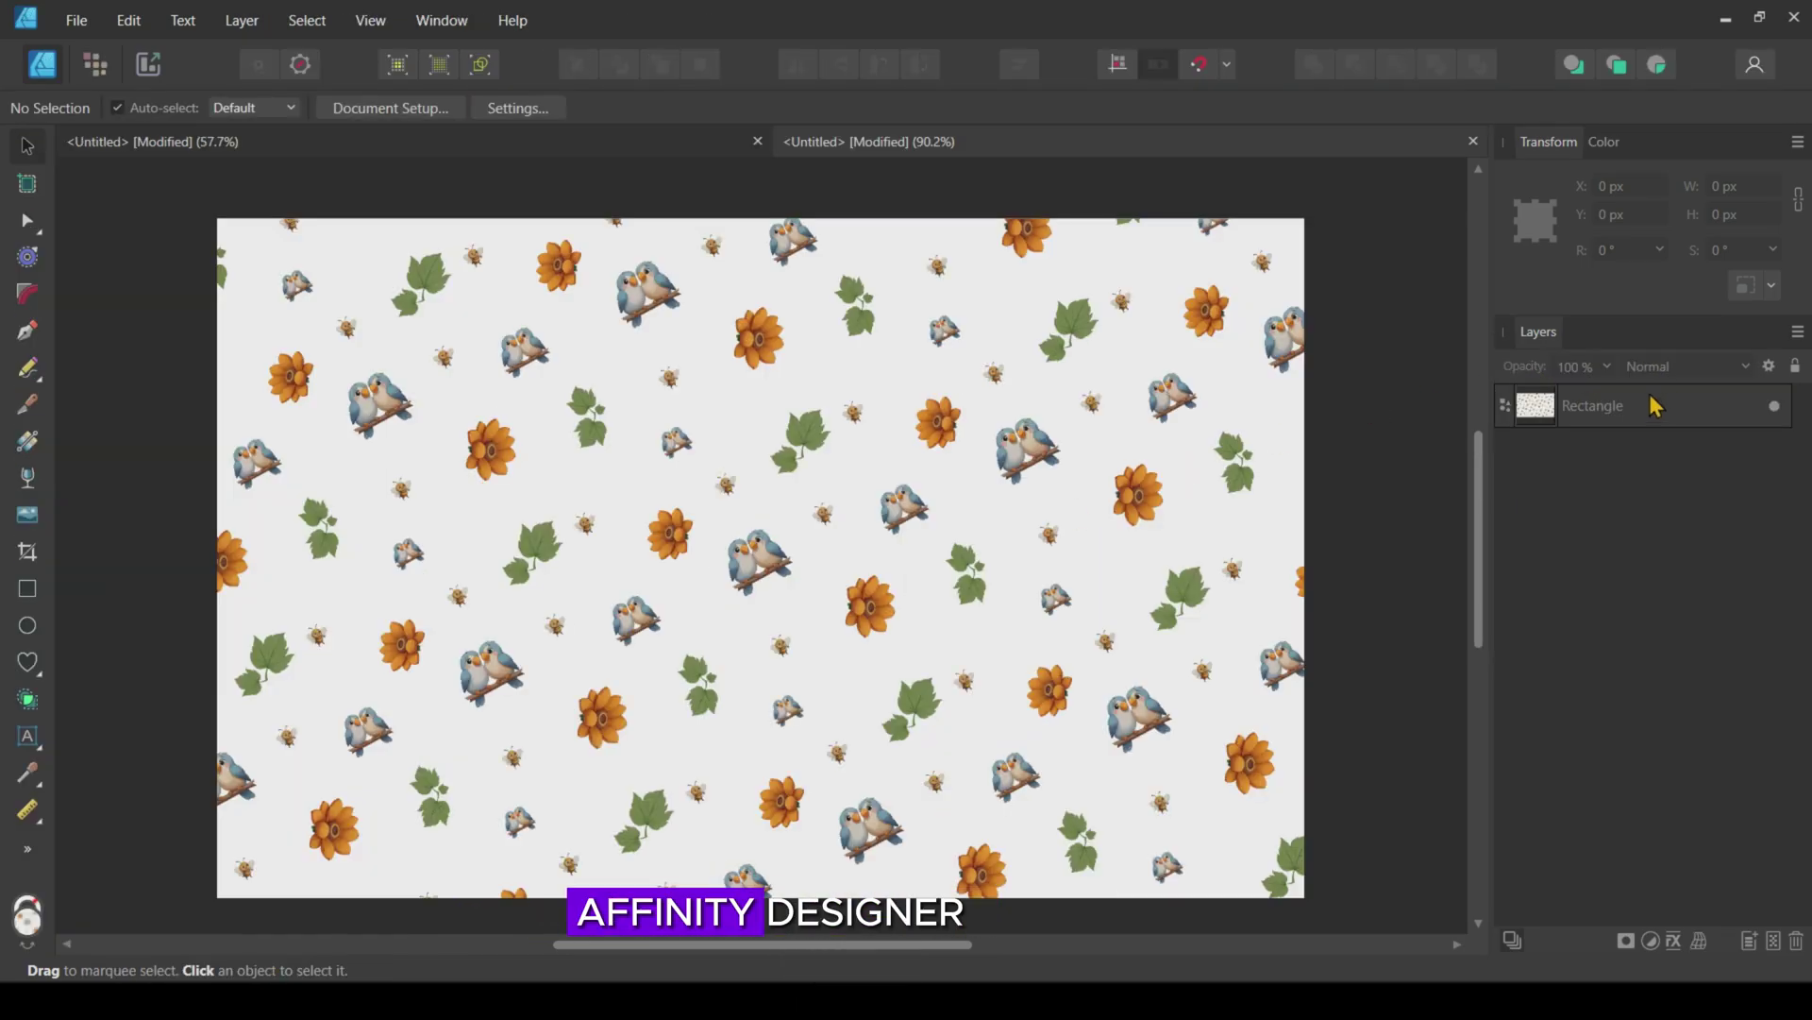
Hide the Rectangle, paste the Pattern layer, and shrink it to 337.8 px tiles rotated 20.8°
{"action": "left_click", "coordinate": [1774, 407]}
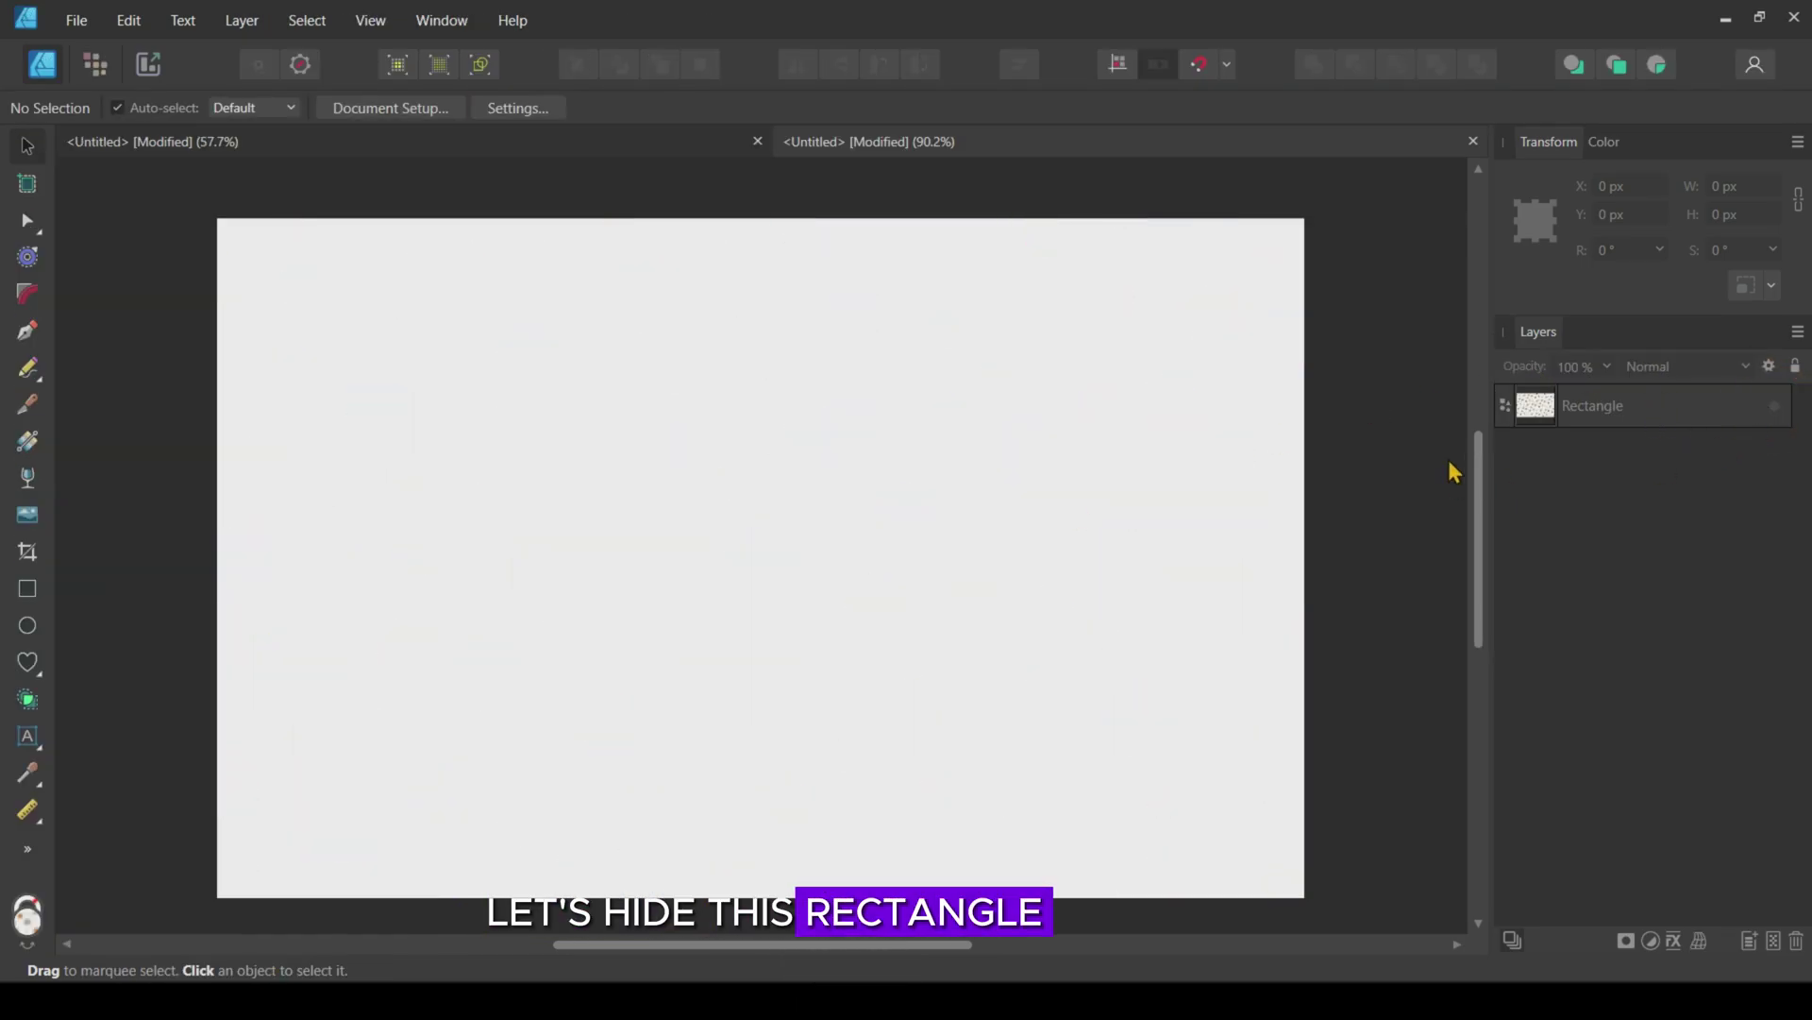
{"action": "key", "text": "ctrl+v"}
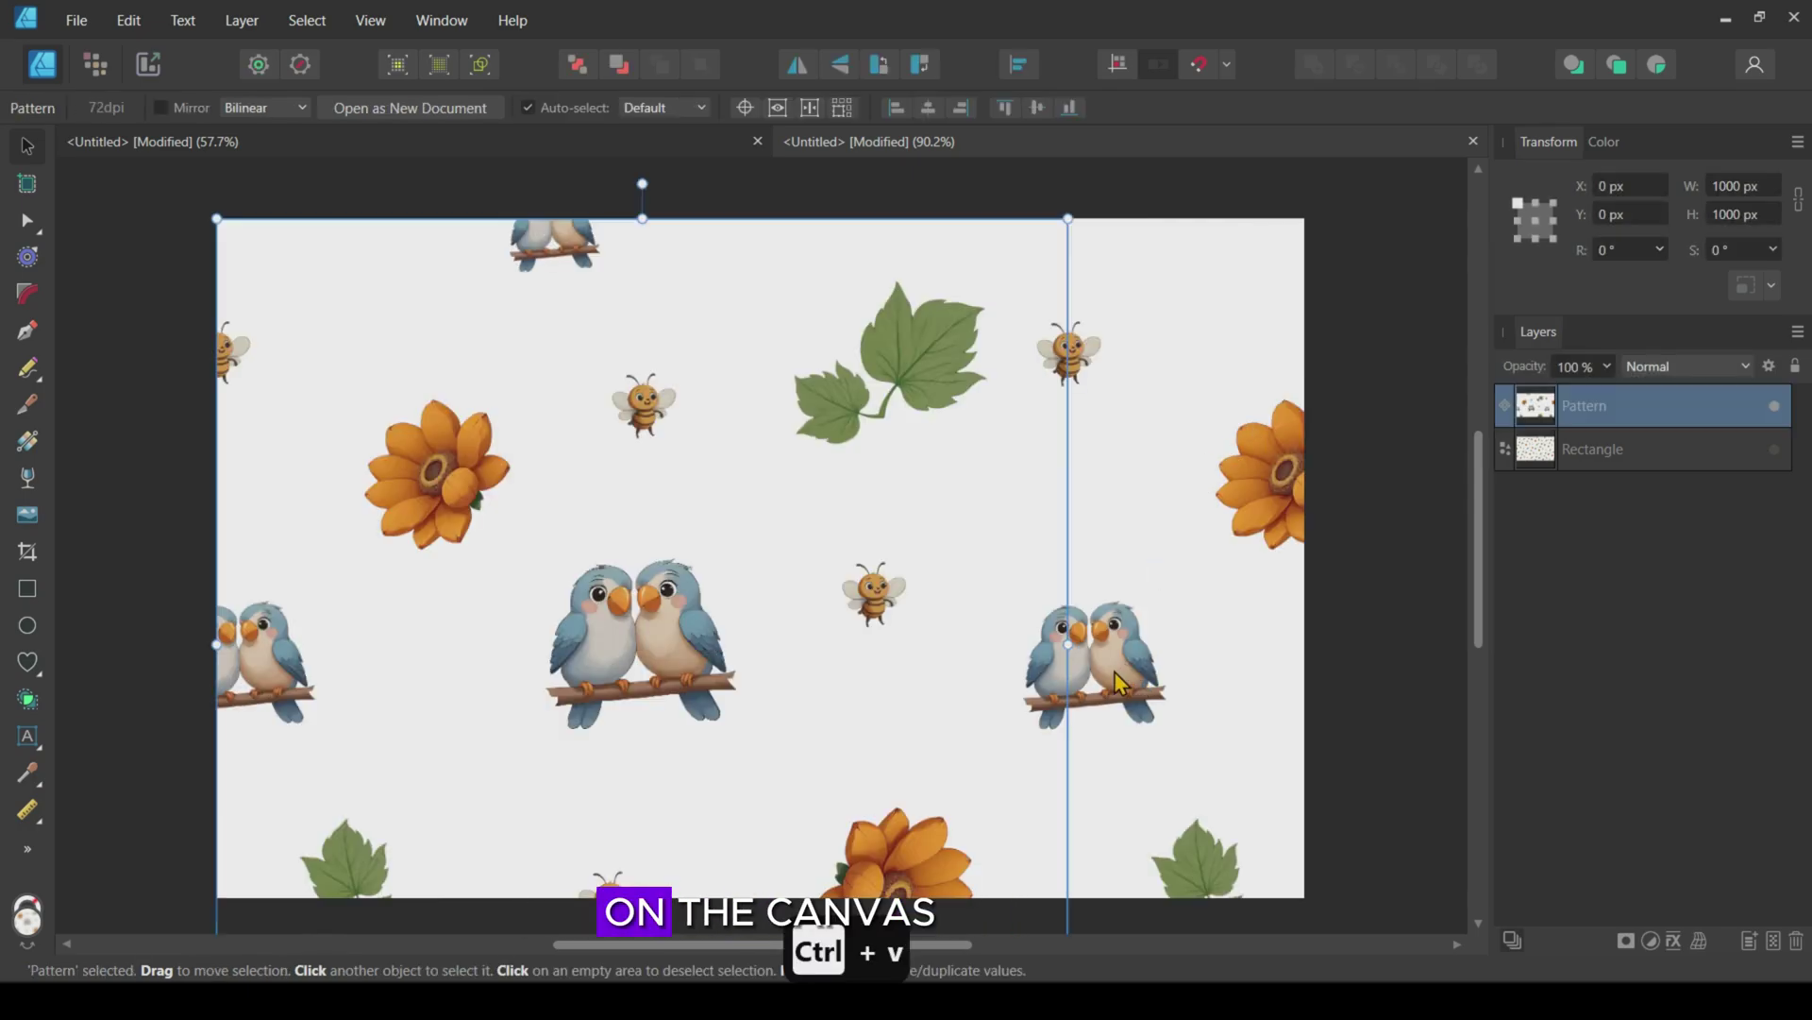
{"action": "left_click_drag", "start_coordinate": [1059, 644], "coordinate": [506, 642]}
{"action": "left_click_drag", "start_coordinate": [405, 622], "coordinate": [796, 536]}
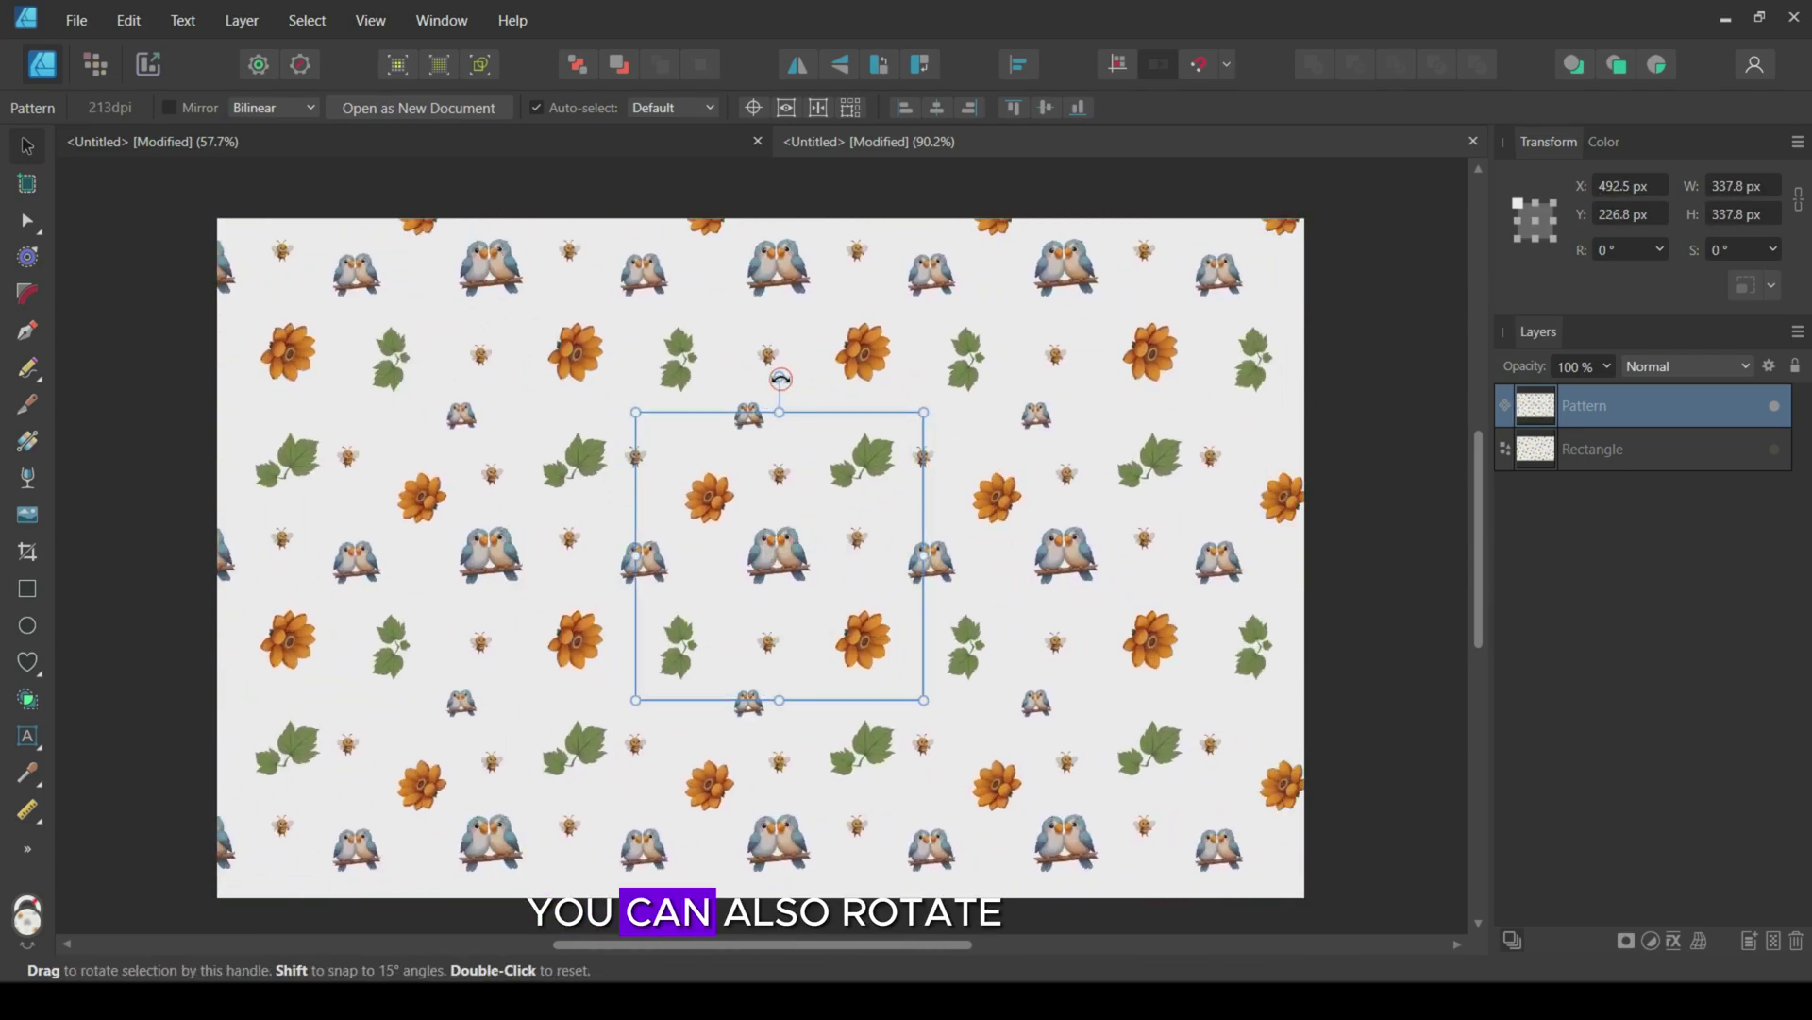
{"action": "left_click_drag", "start_coordinate": [780, 375], "coordinate": [723, 390]}
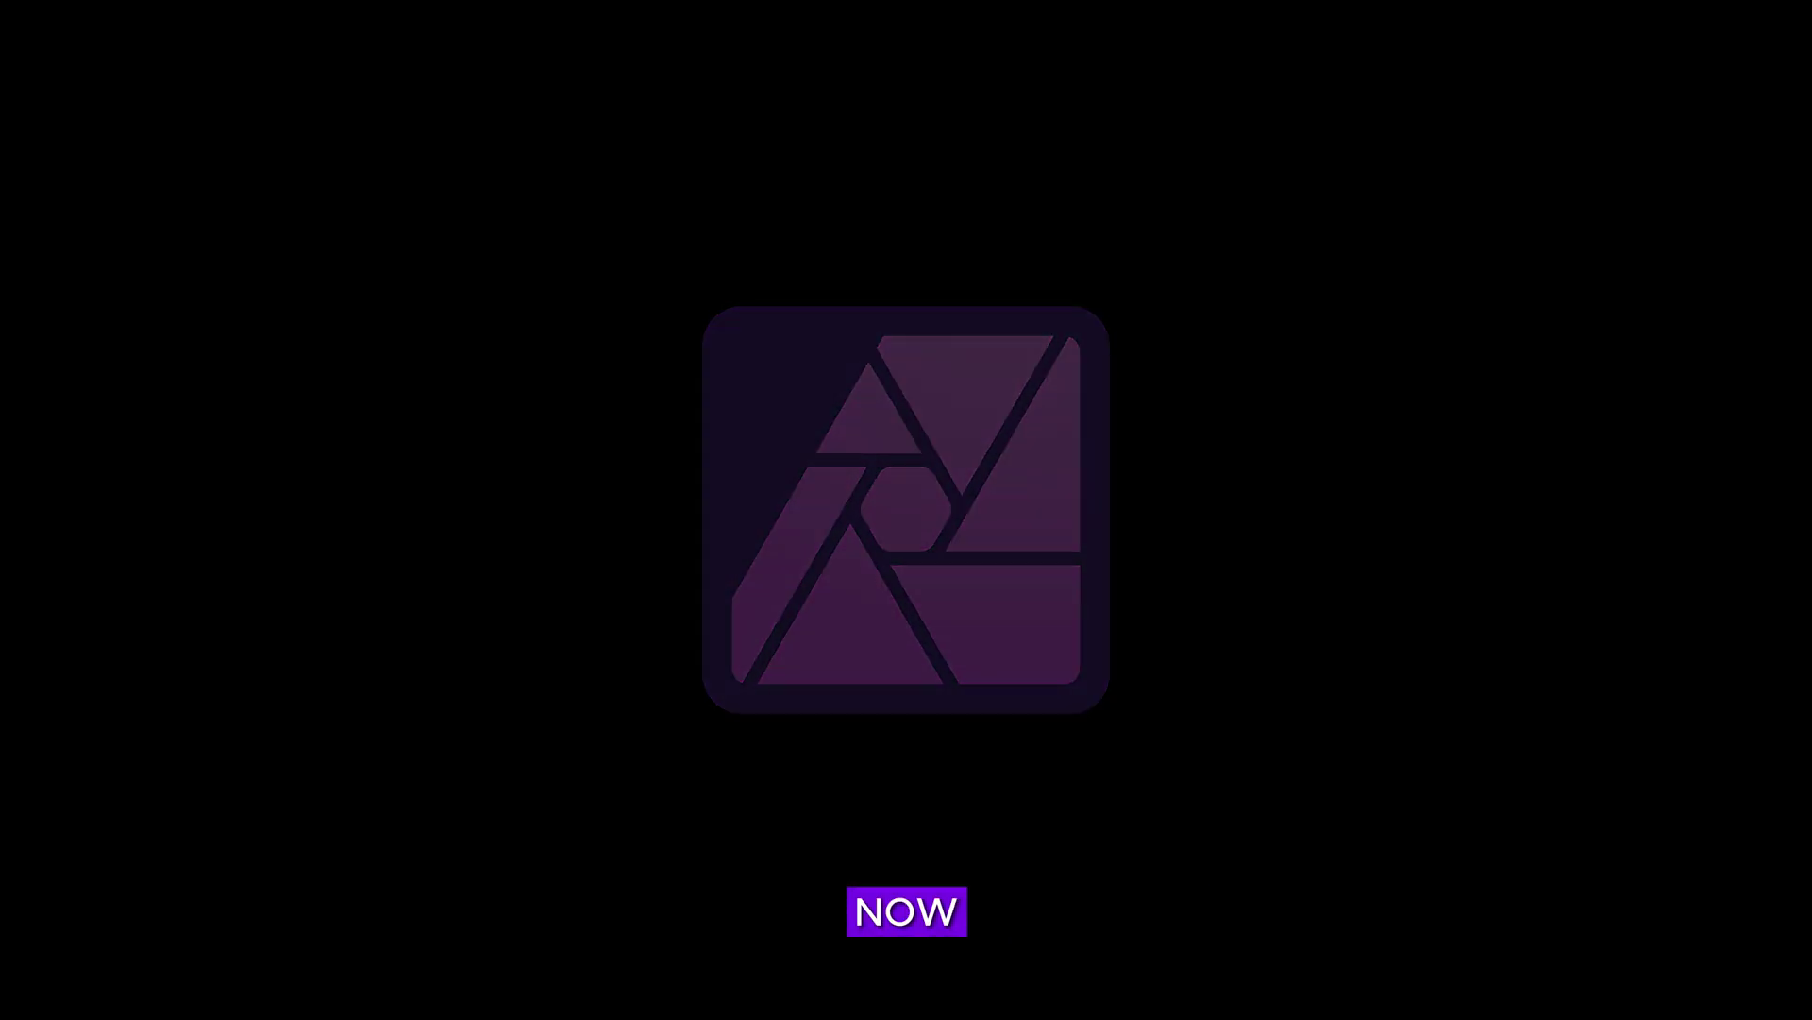
Create a new 1280×800 document and draw a rectangle covering the whole canvas
{"action": "key", "text": "ctrl+n"}
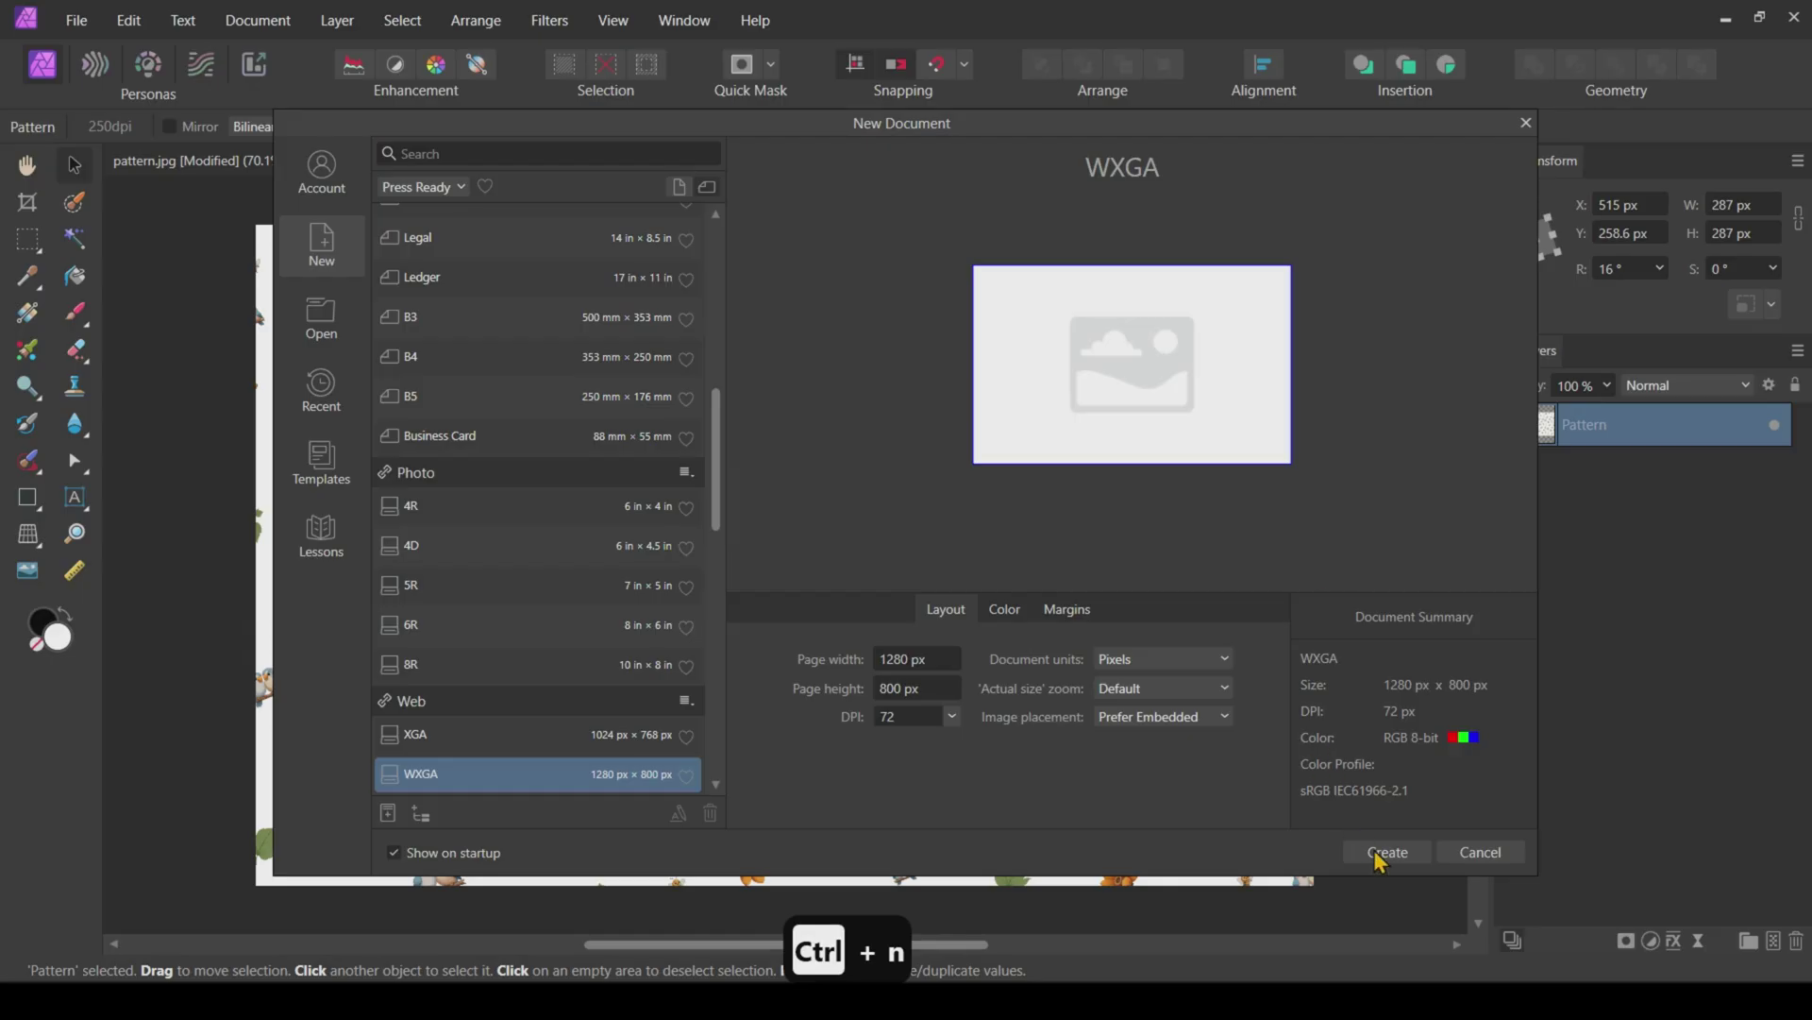
{"action": "left_click", "coordinate": [1386, 853]}
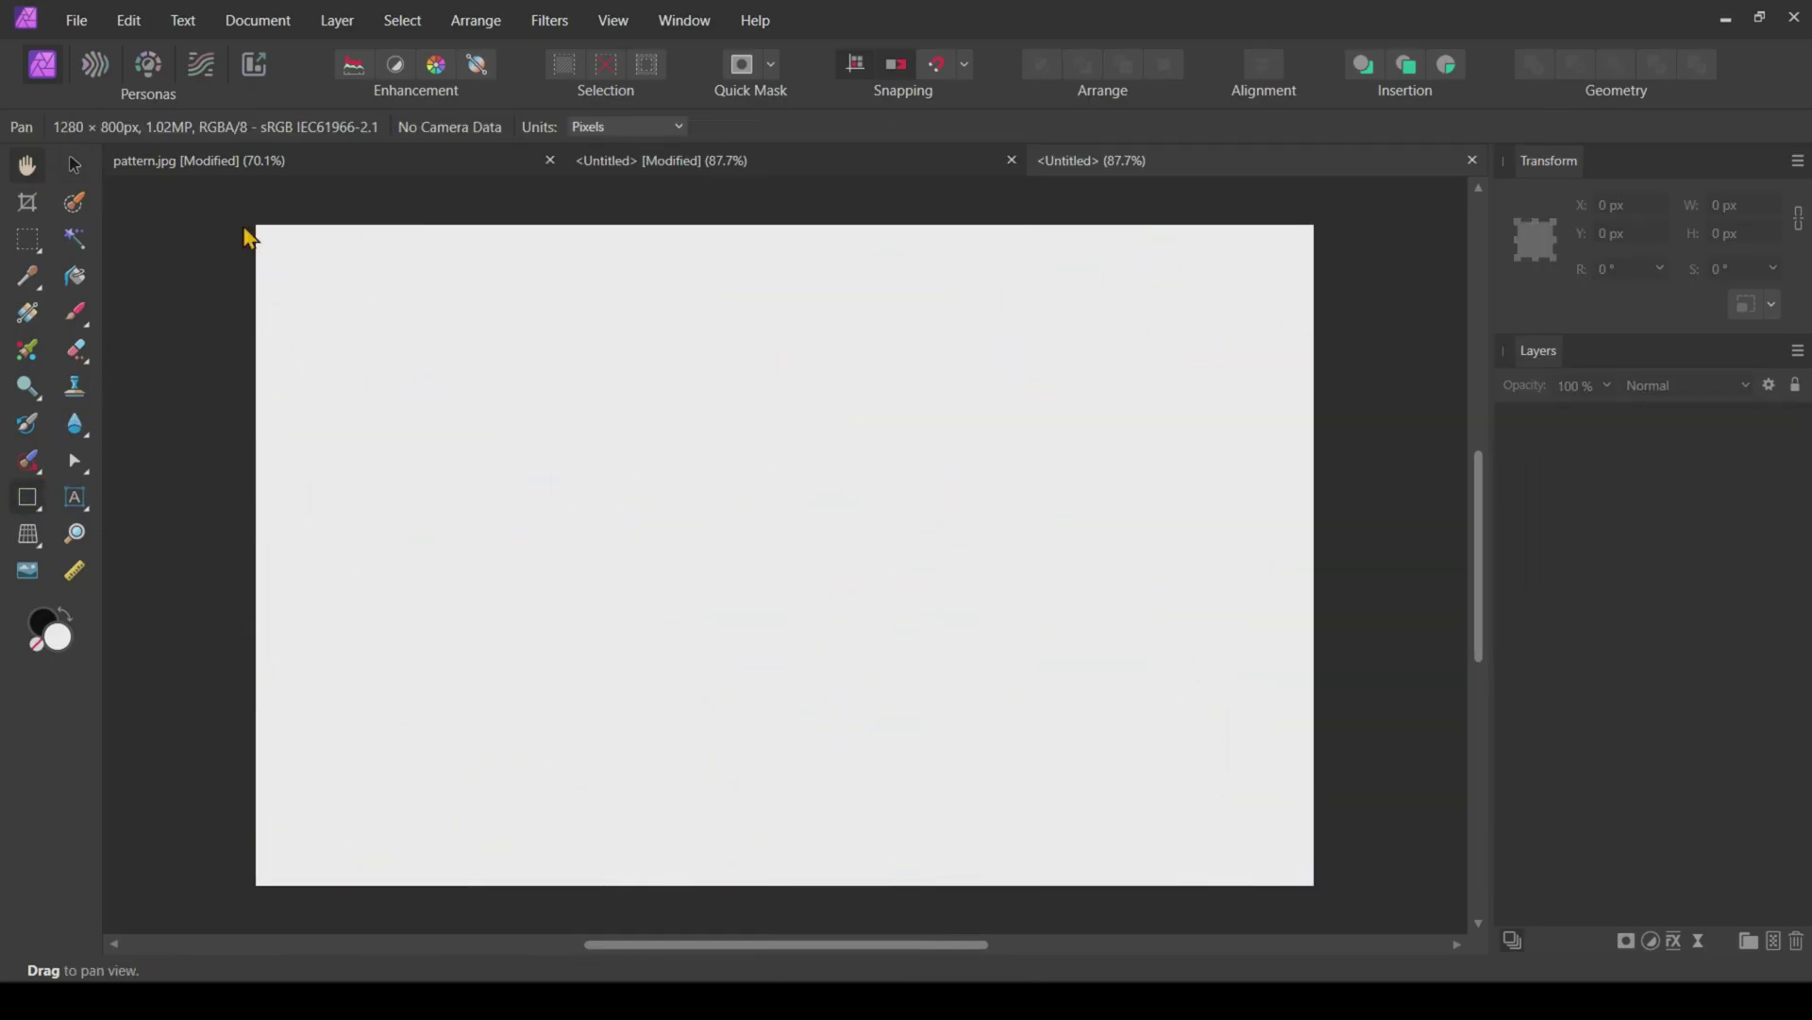
{"action": "key", "text": "m"}
{"action": "left_click_drag", "start_coordinate": [232, 202], "coordinate": [1332, 885]}
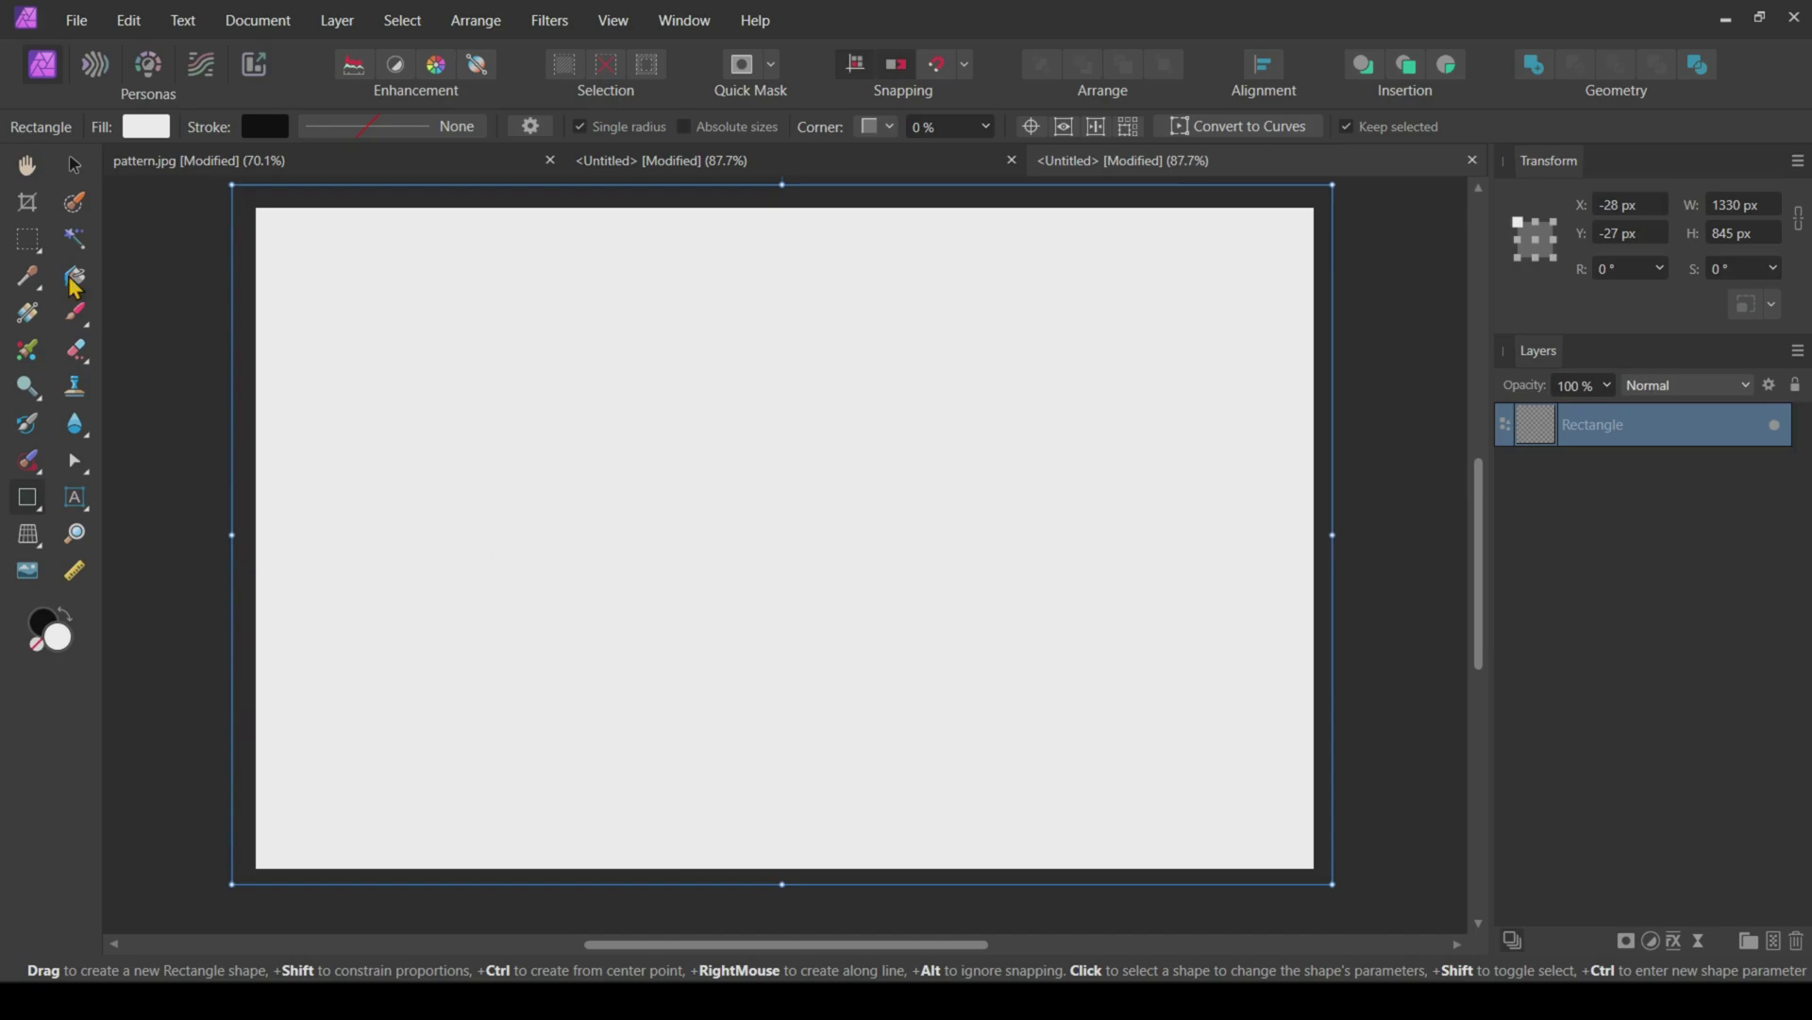
{"action": "left_click", "coordinate": [76, 167]}
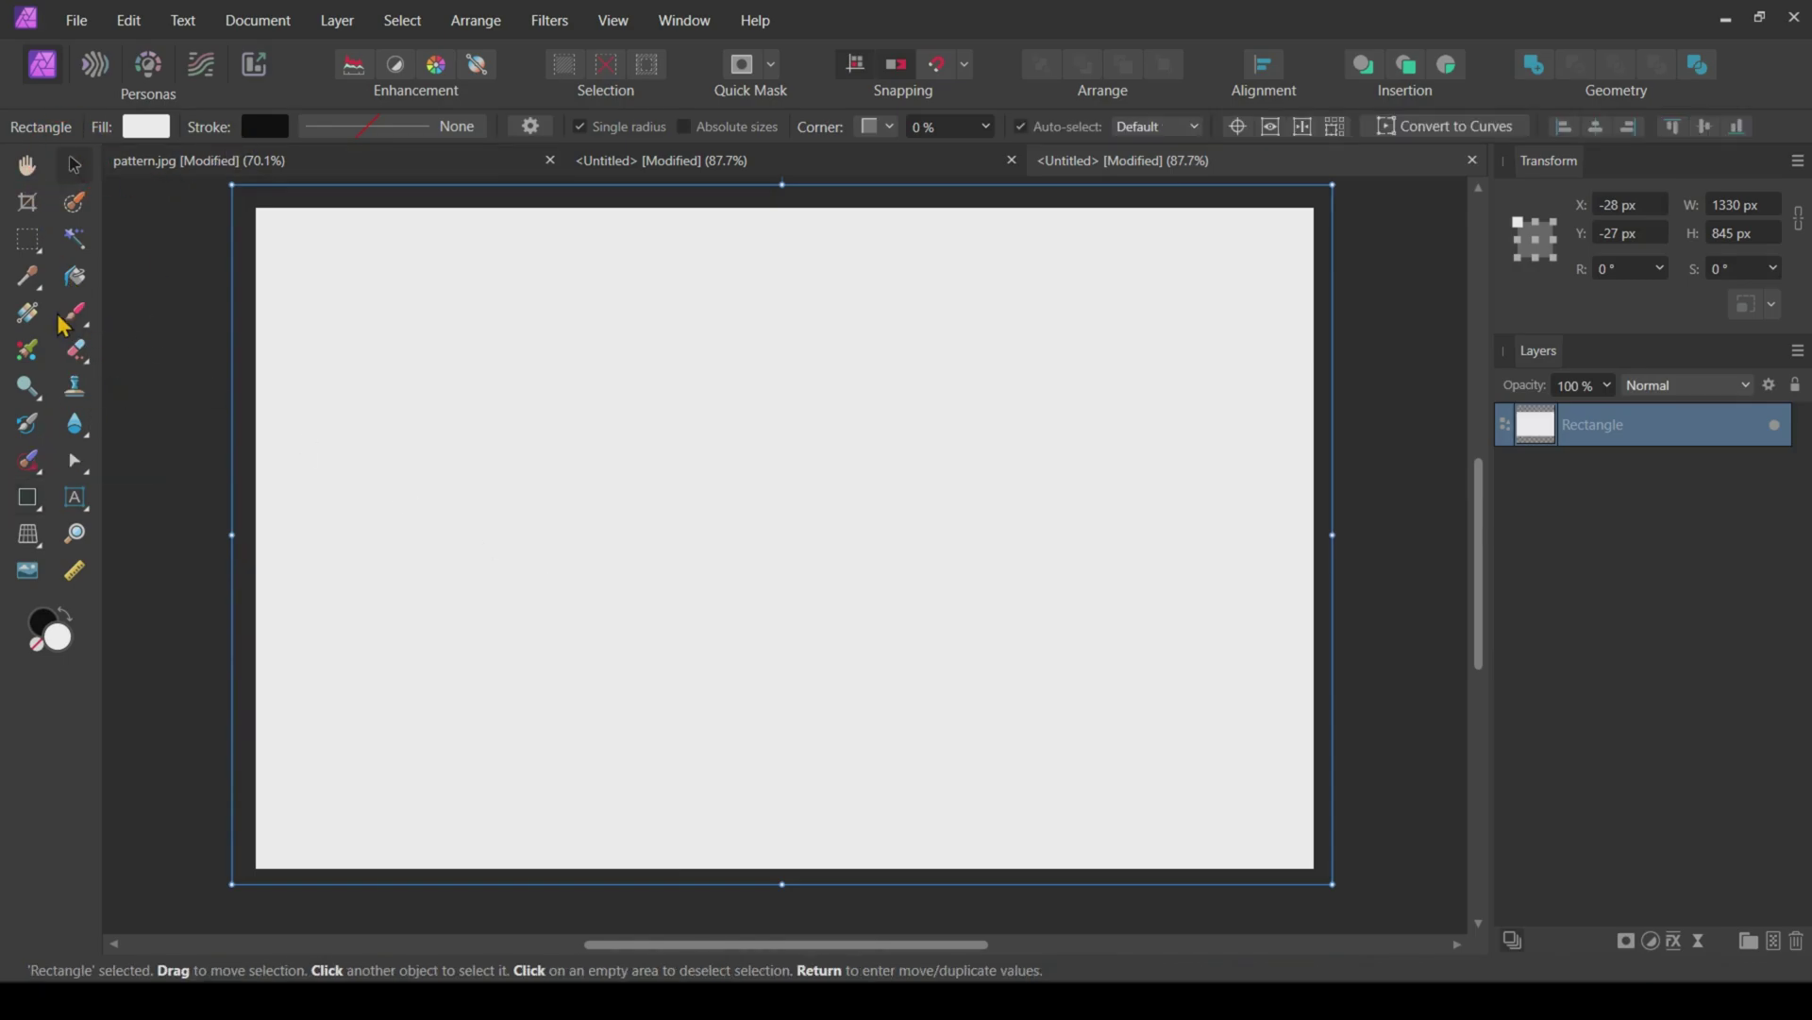
Fill the rectangle with a pattern.jpg Bitmap fill, scaled down and rotated into small tiles
{"action": "left_click", "coordinate": [28, 312]}
{"action": "left_click", "coordinate": [283, 127]}
{"action": "left_click", "coordinate": [281, 329]}
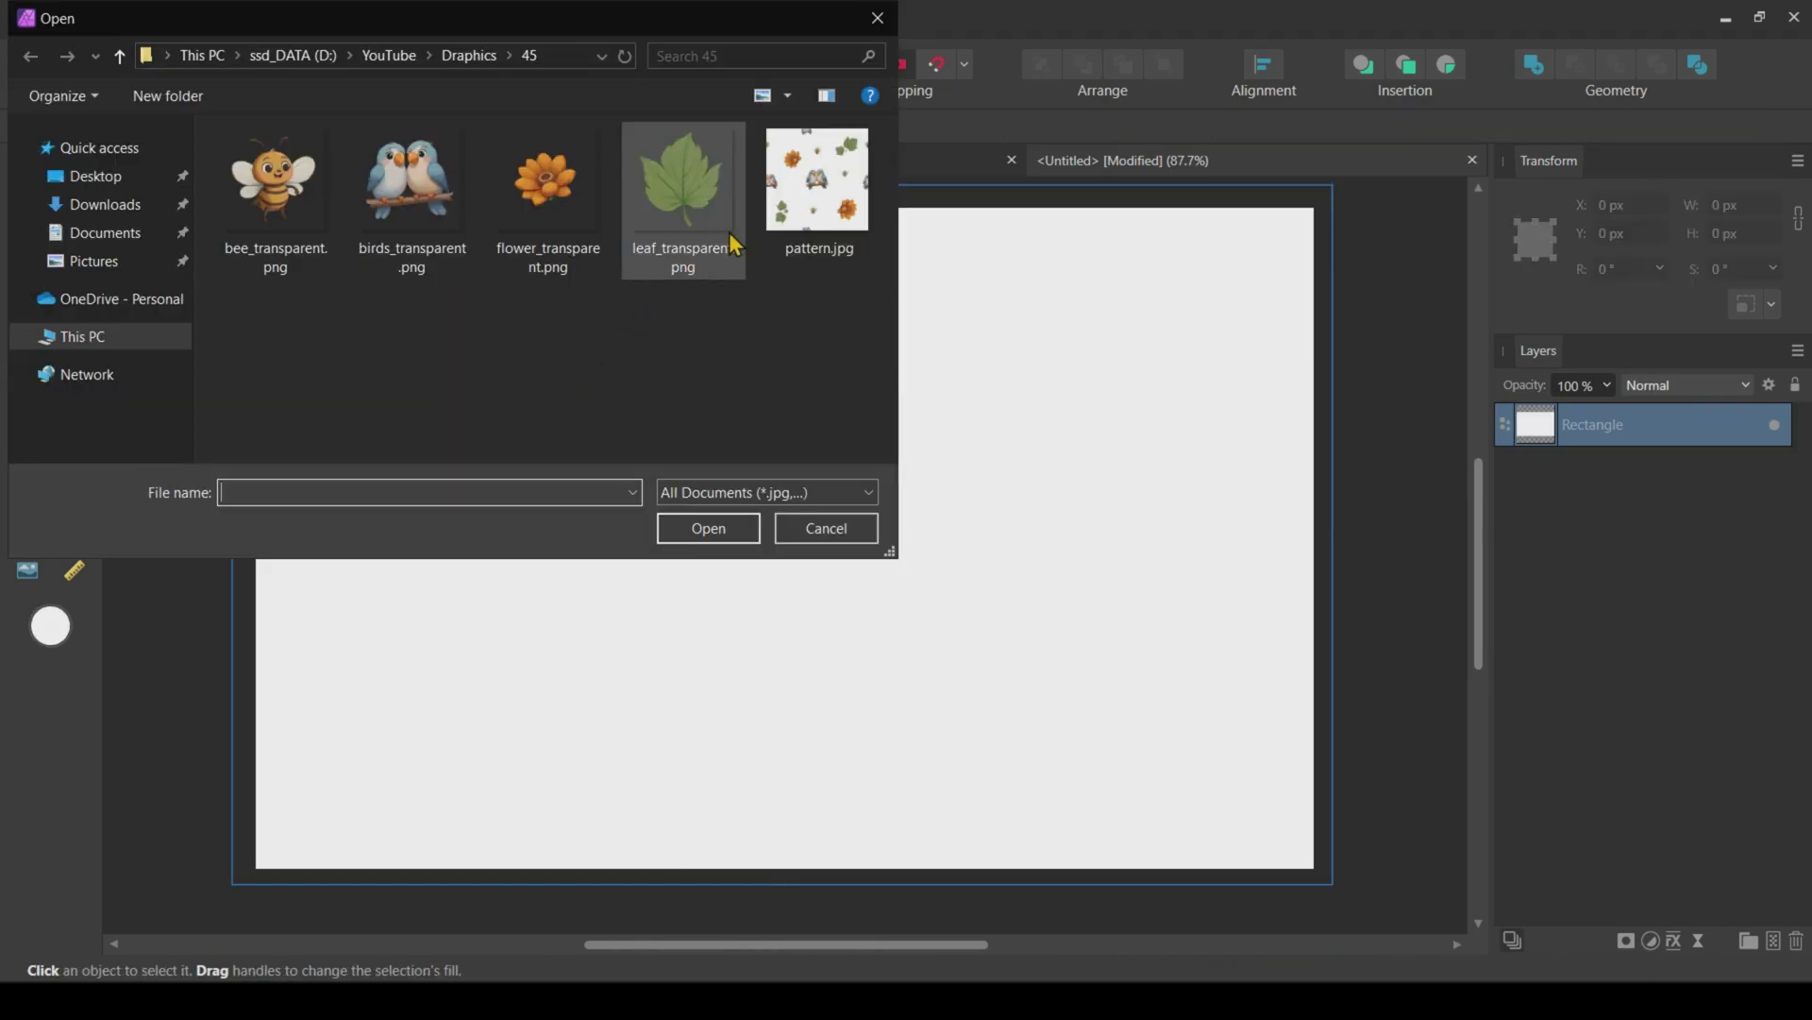
{"action": "left_click", "coordinate": [831, 170]}
{"action": "left_click", "coordinate": [732, 529]}
{"action": "left_click_drag", "start_coordinate": [1335, 534], "coordinate": [894, 638]}
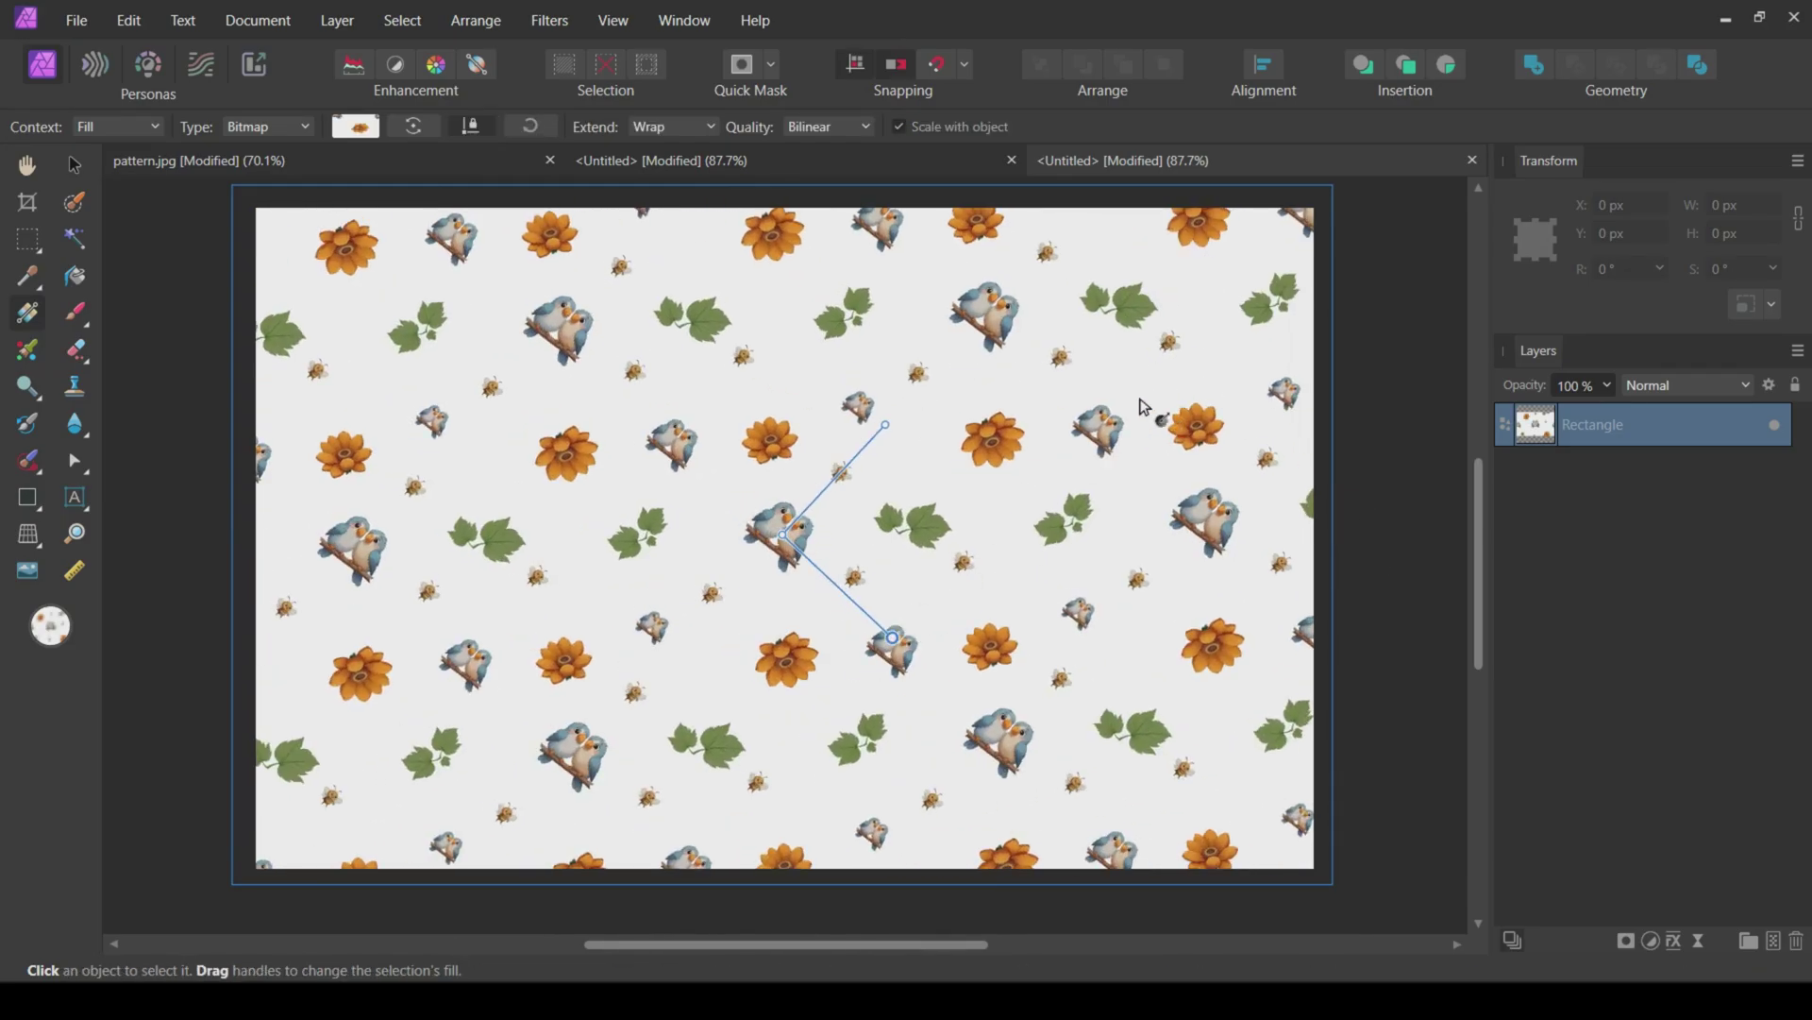
{"action": "left_click_drag", "start_coordinate": [884, 421], "coordinate": [860, 419]}
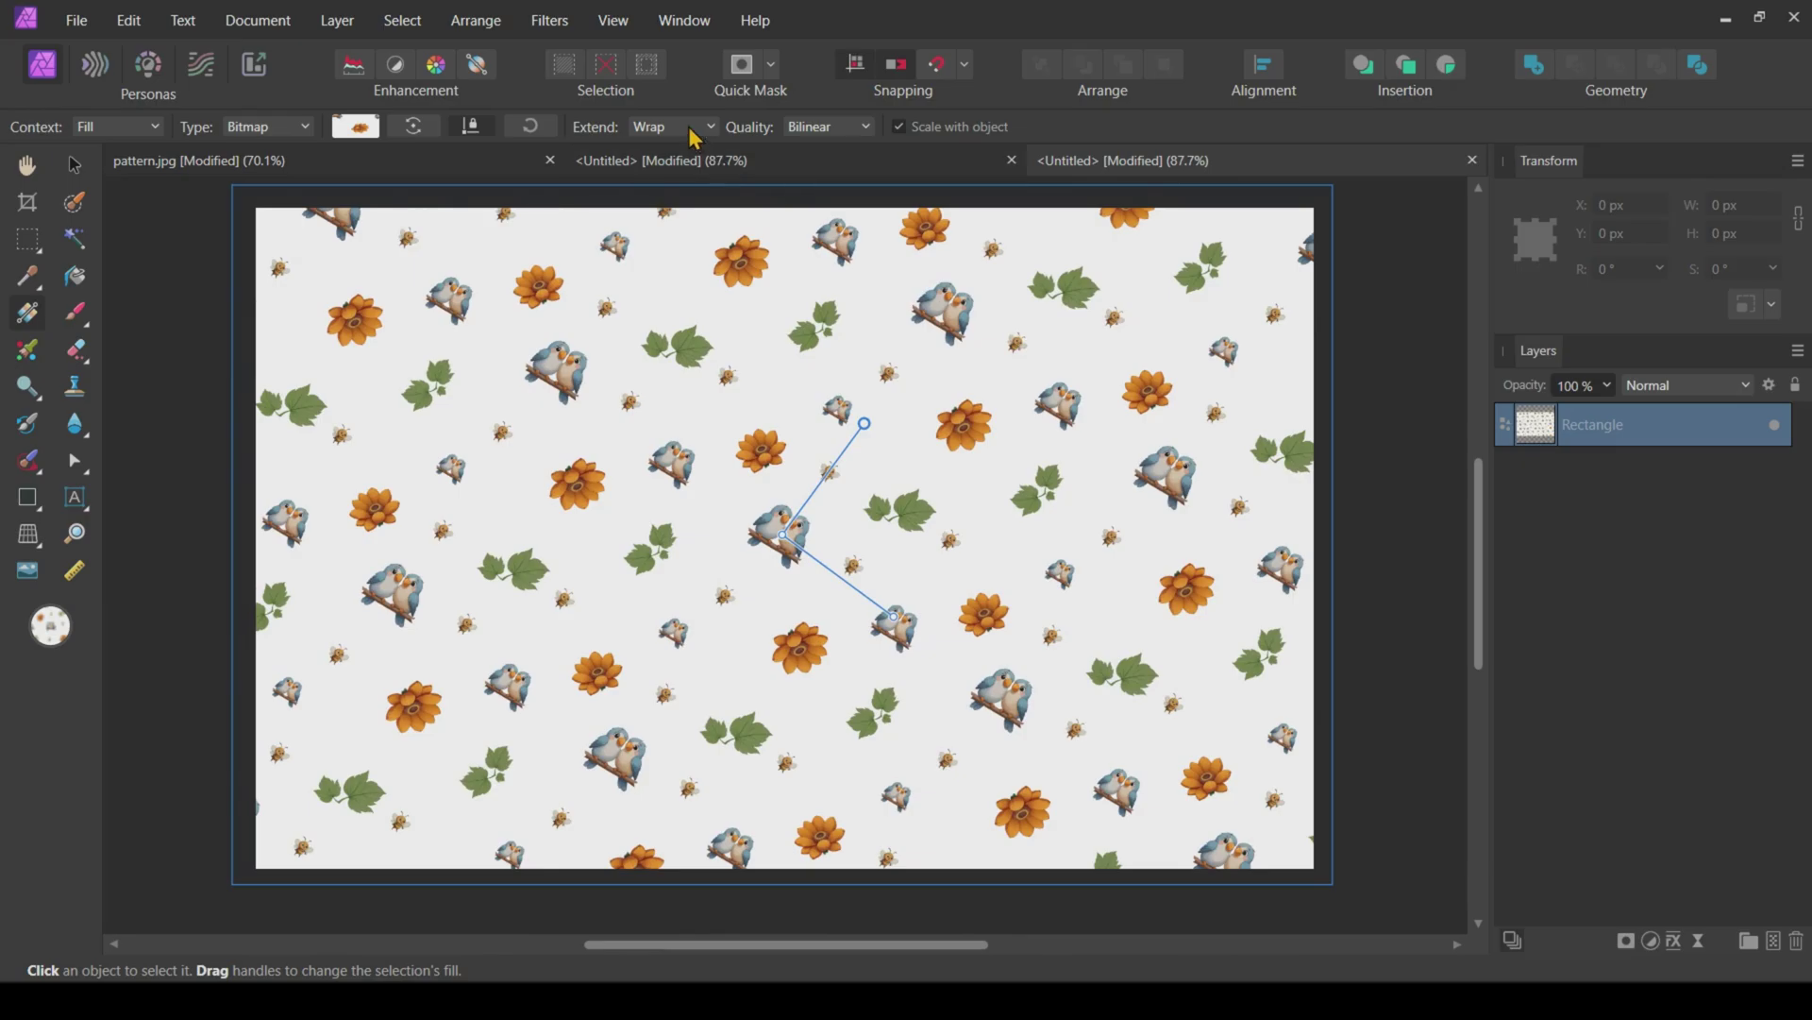
{"action": "key", "text": "v"}
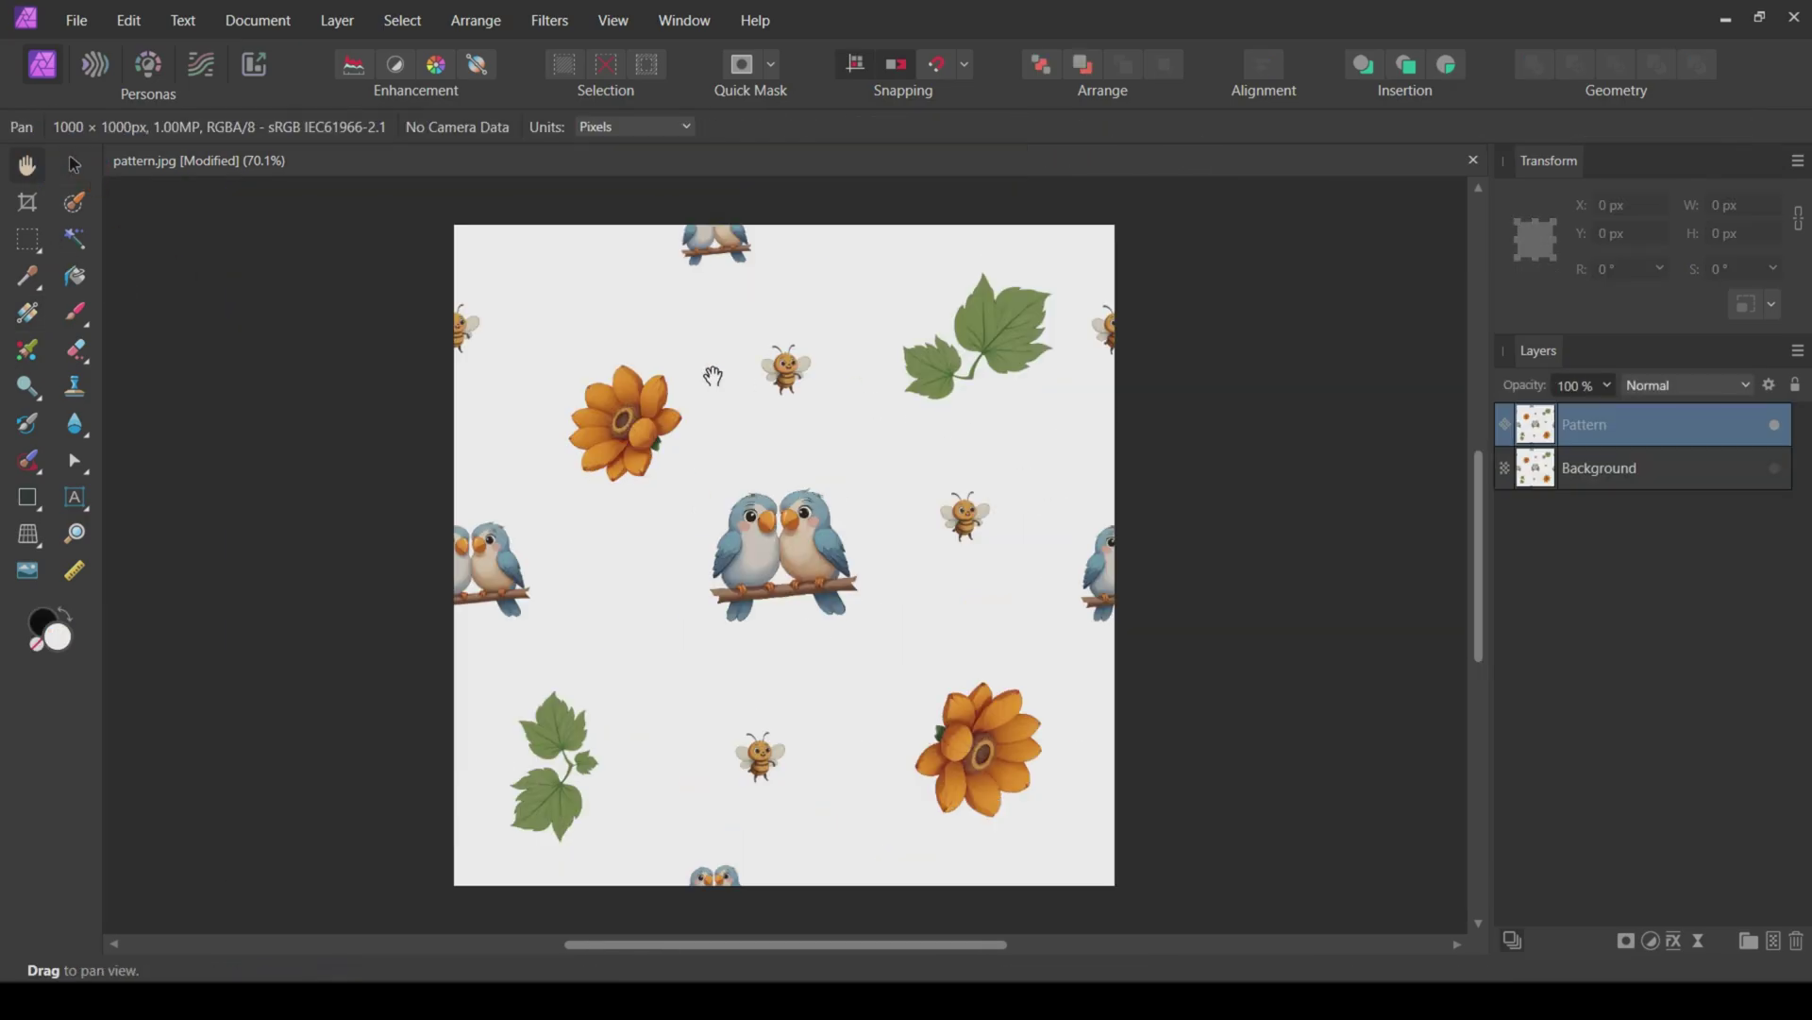
Create a new blank document and paste the Pattern layer from pattern.jpg into it
{"action": "key", "text": "ctrl+n"}
{"action": "left_click", "coordinate": [1400, 856]}
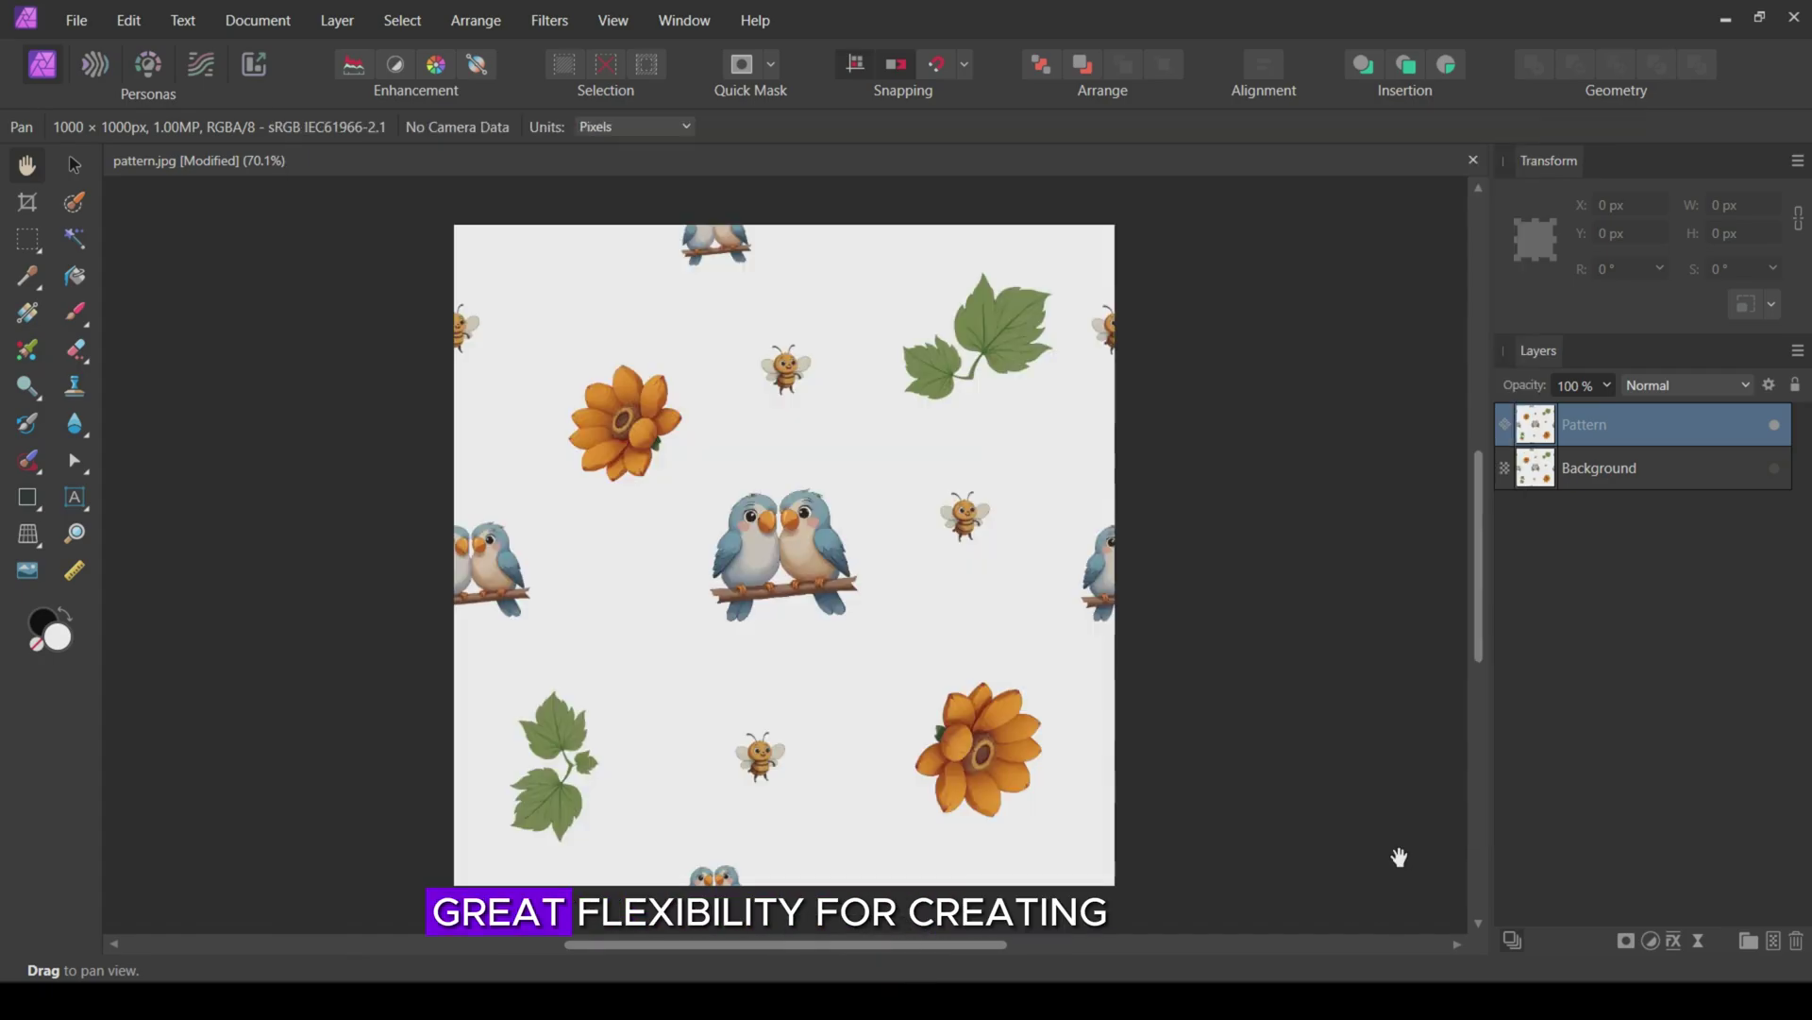
{"action": "left_click", "coordinate": [445, 162]}
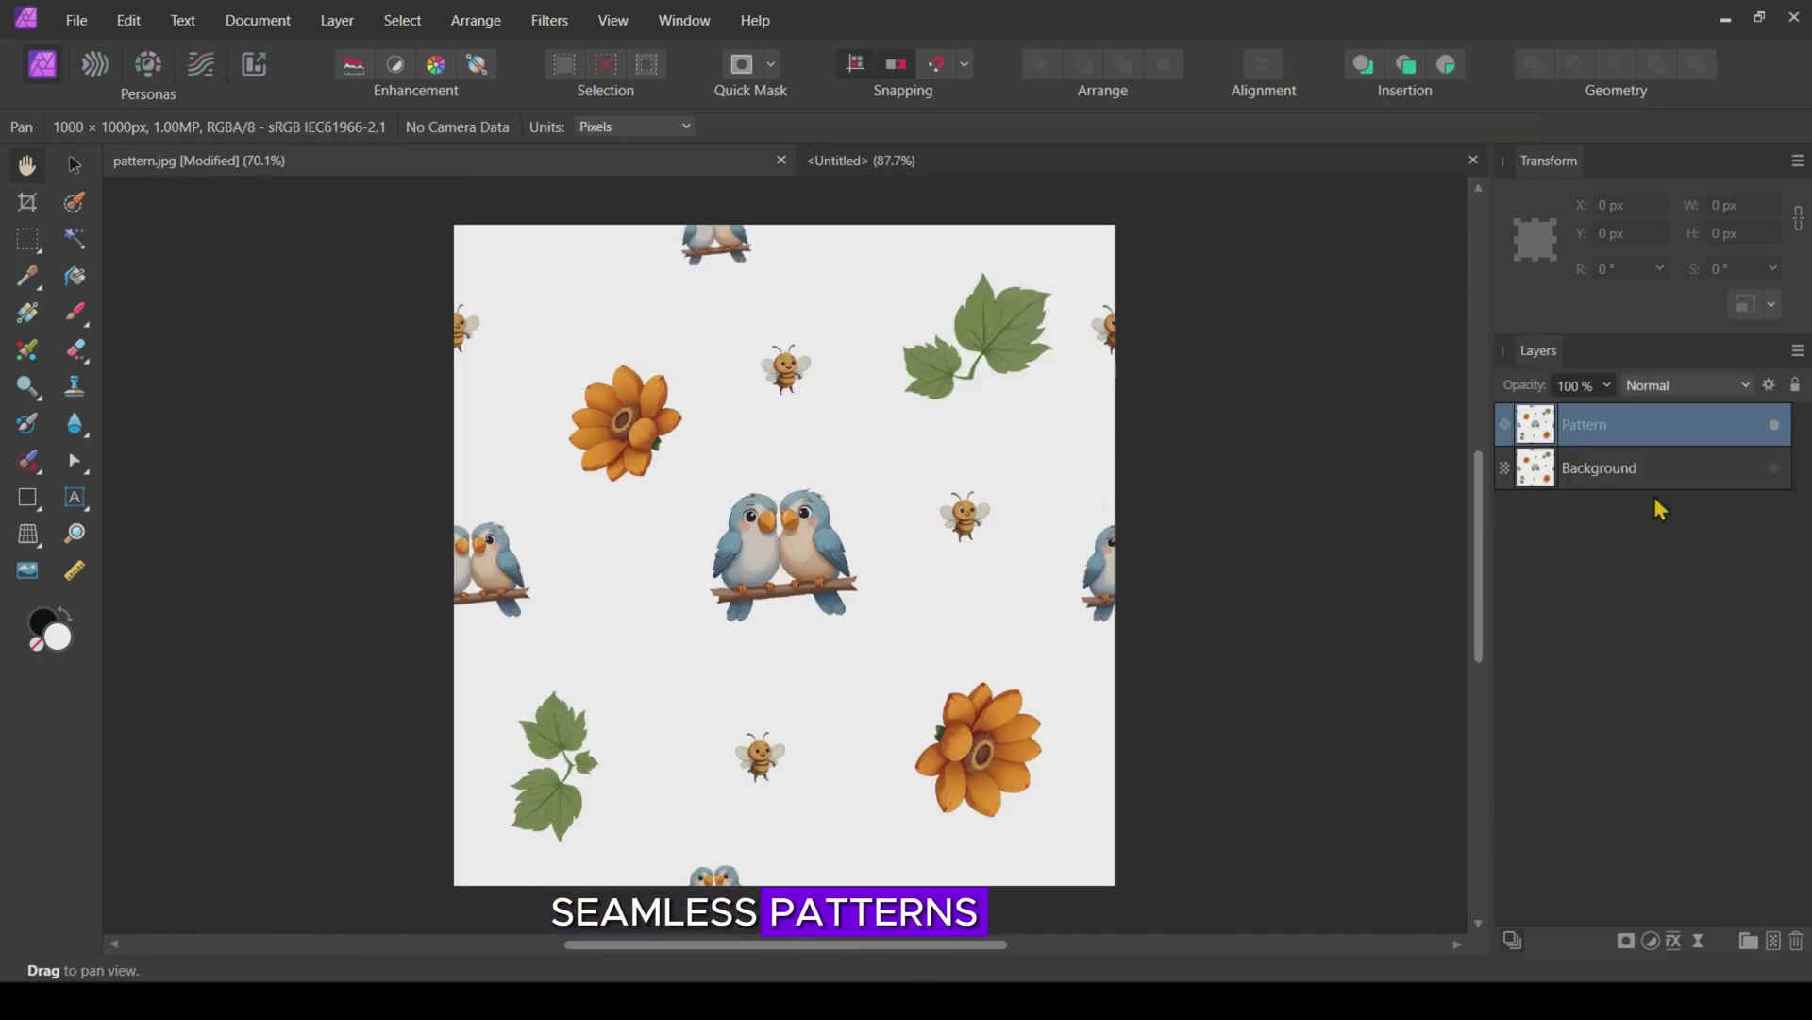
{"action": "left_click", "coordinate": [1639, 421]}
{"action": "left_click", "coordinate": [956, 165]}
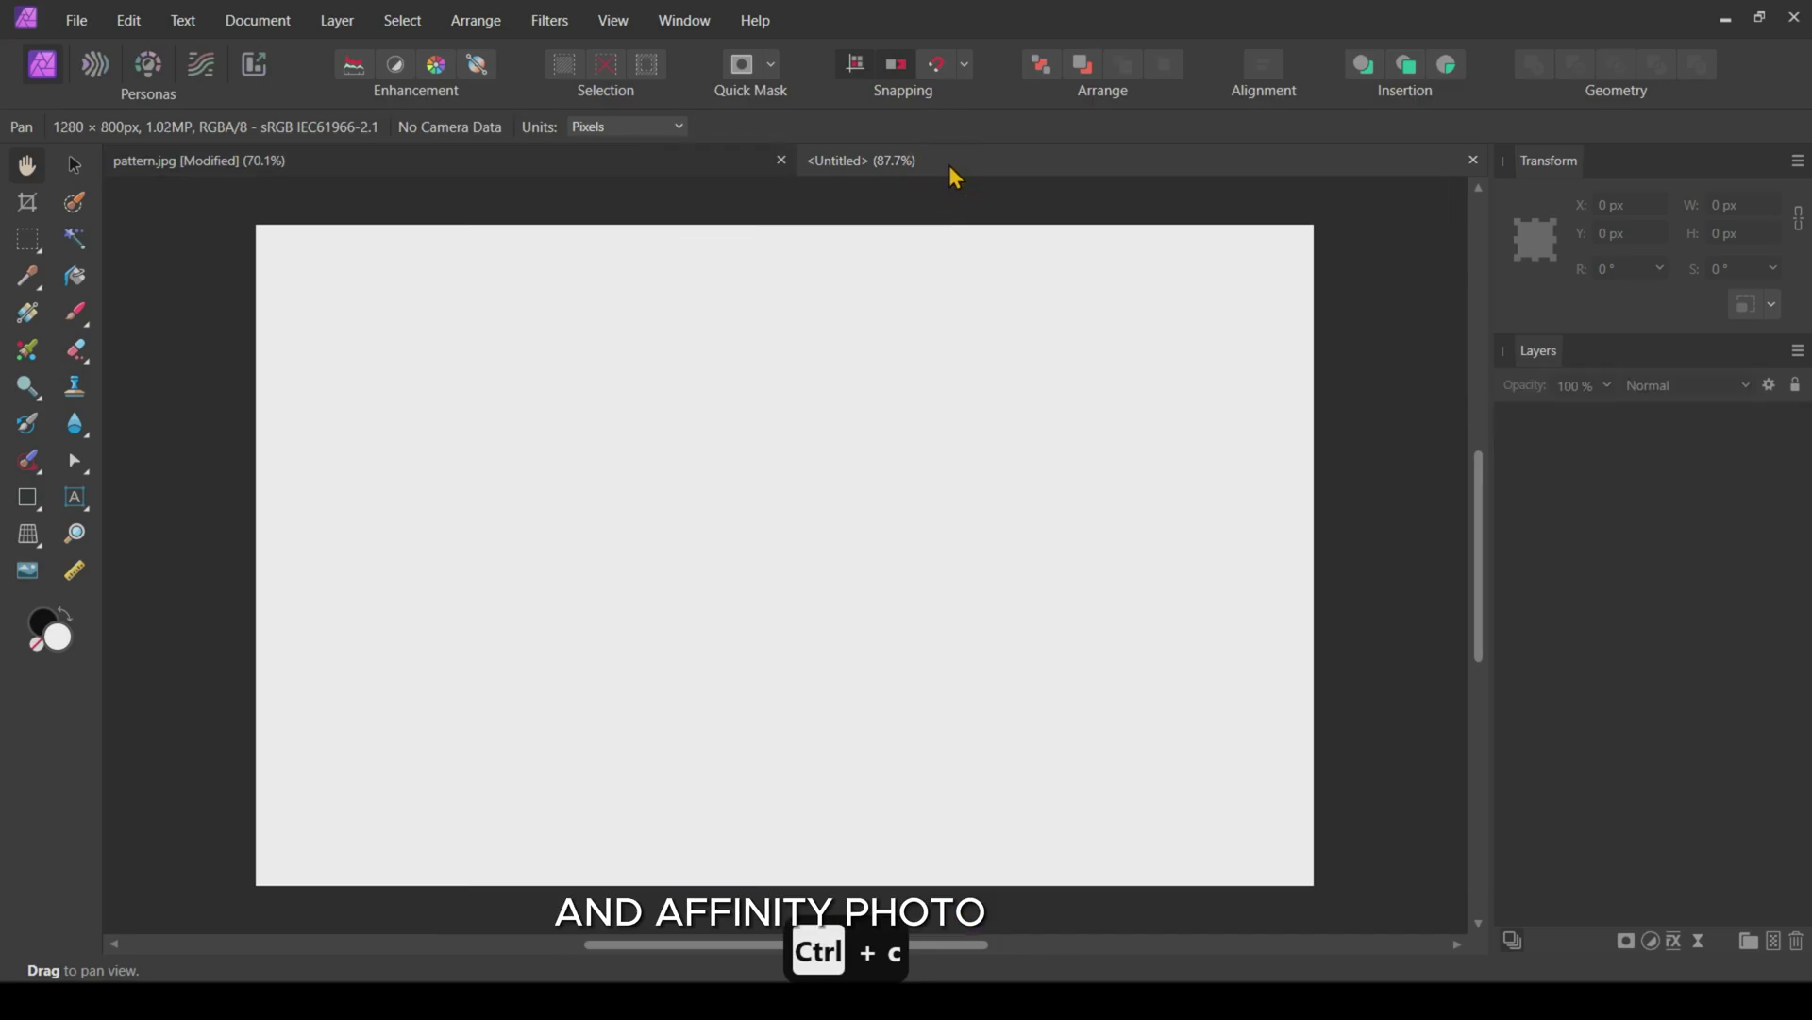
{"action": "key", "text": "ctrl+v"}
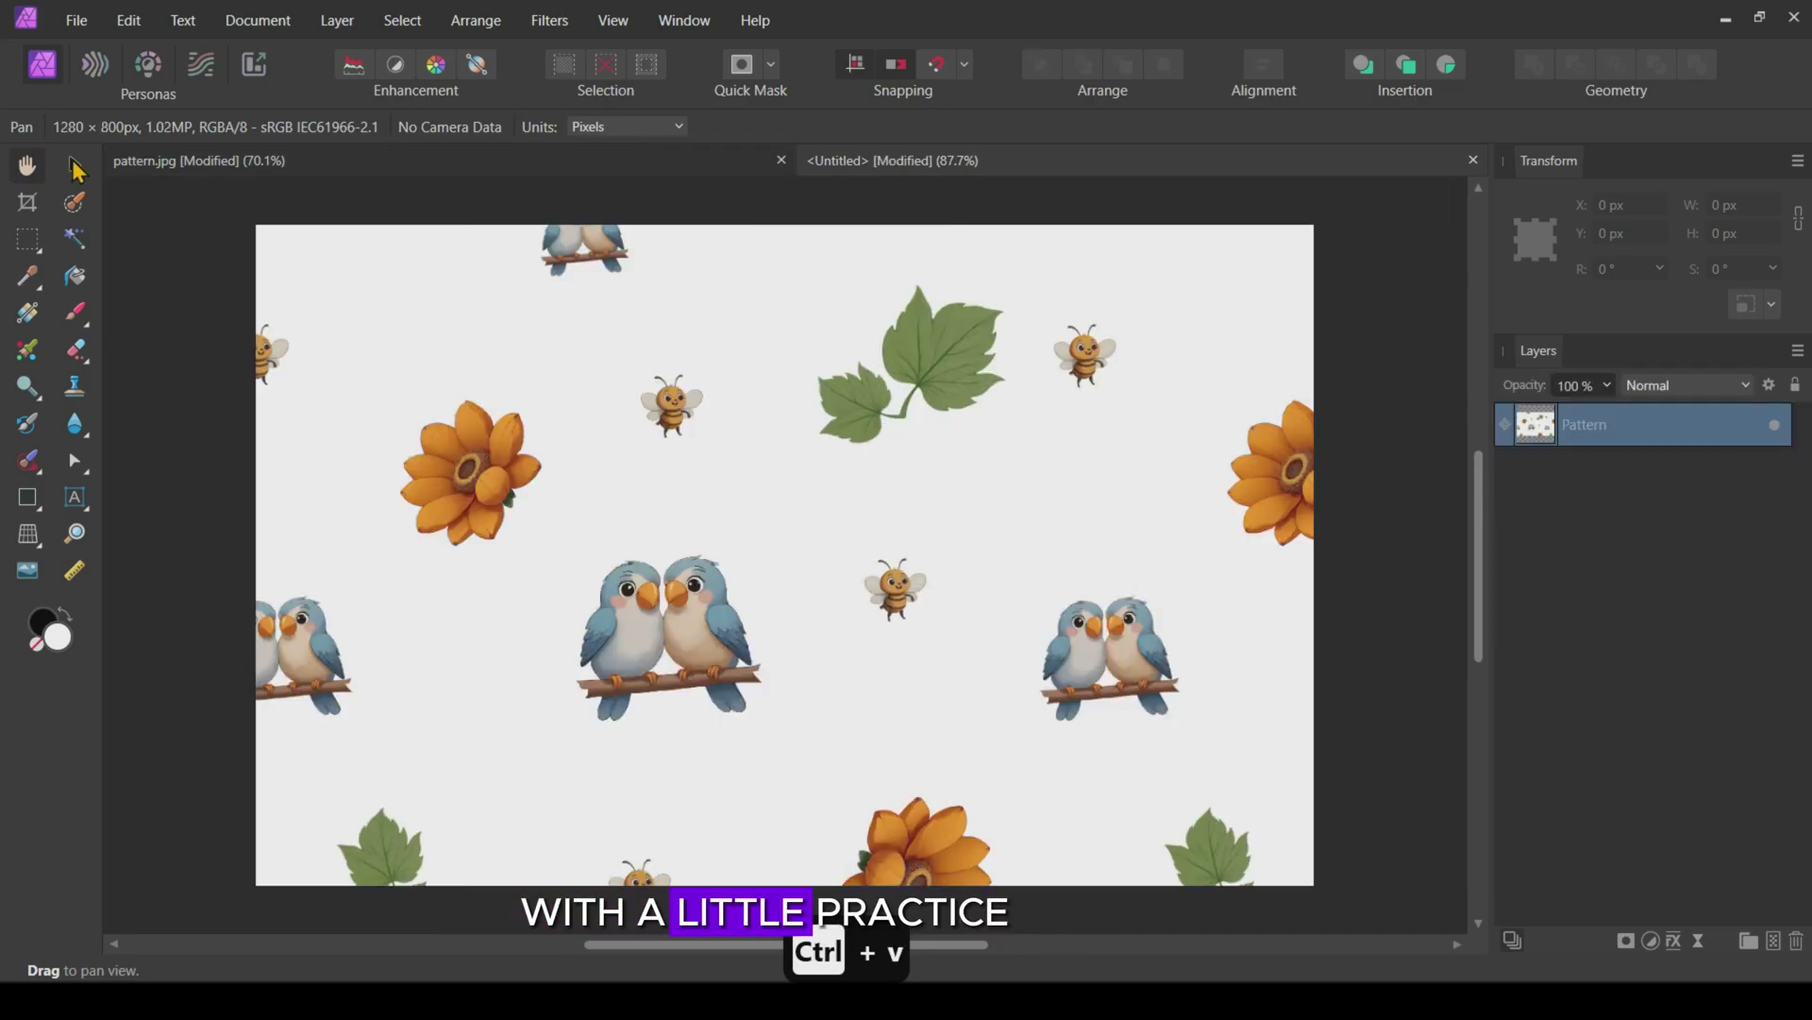
Scale the pasted Pattern layer down to a small centred tile and rotate it
{"action": "left_click", "coordinate": [74, 164]}
{"action": "left_click_drag", "start_coordinate": [1080, 636], "coordinate": [506, 631]}
{"action": "left_click_drag", "start_coordinate": [385, 631], "coordinate": [829, 517]}
{"action": "left_click_drag", "start_coordinate": [944, 639], "coordinate": [1313, 482]}
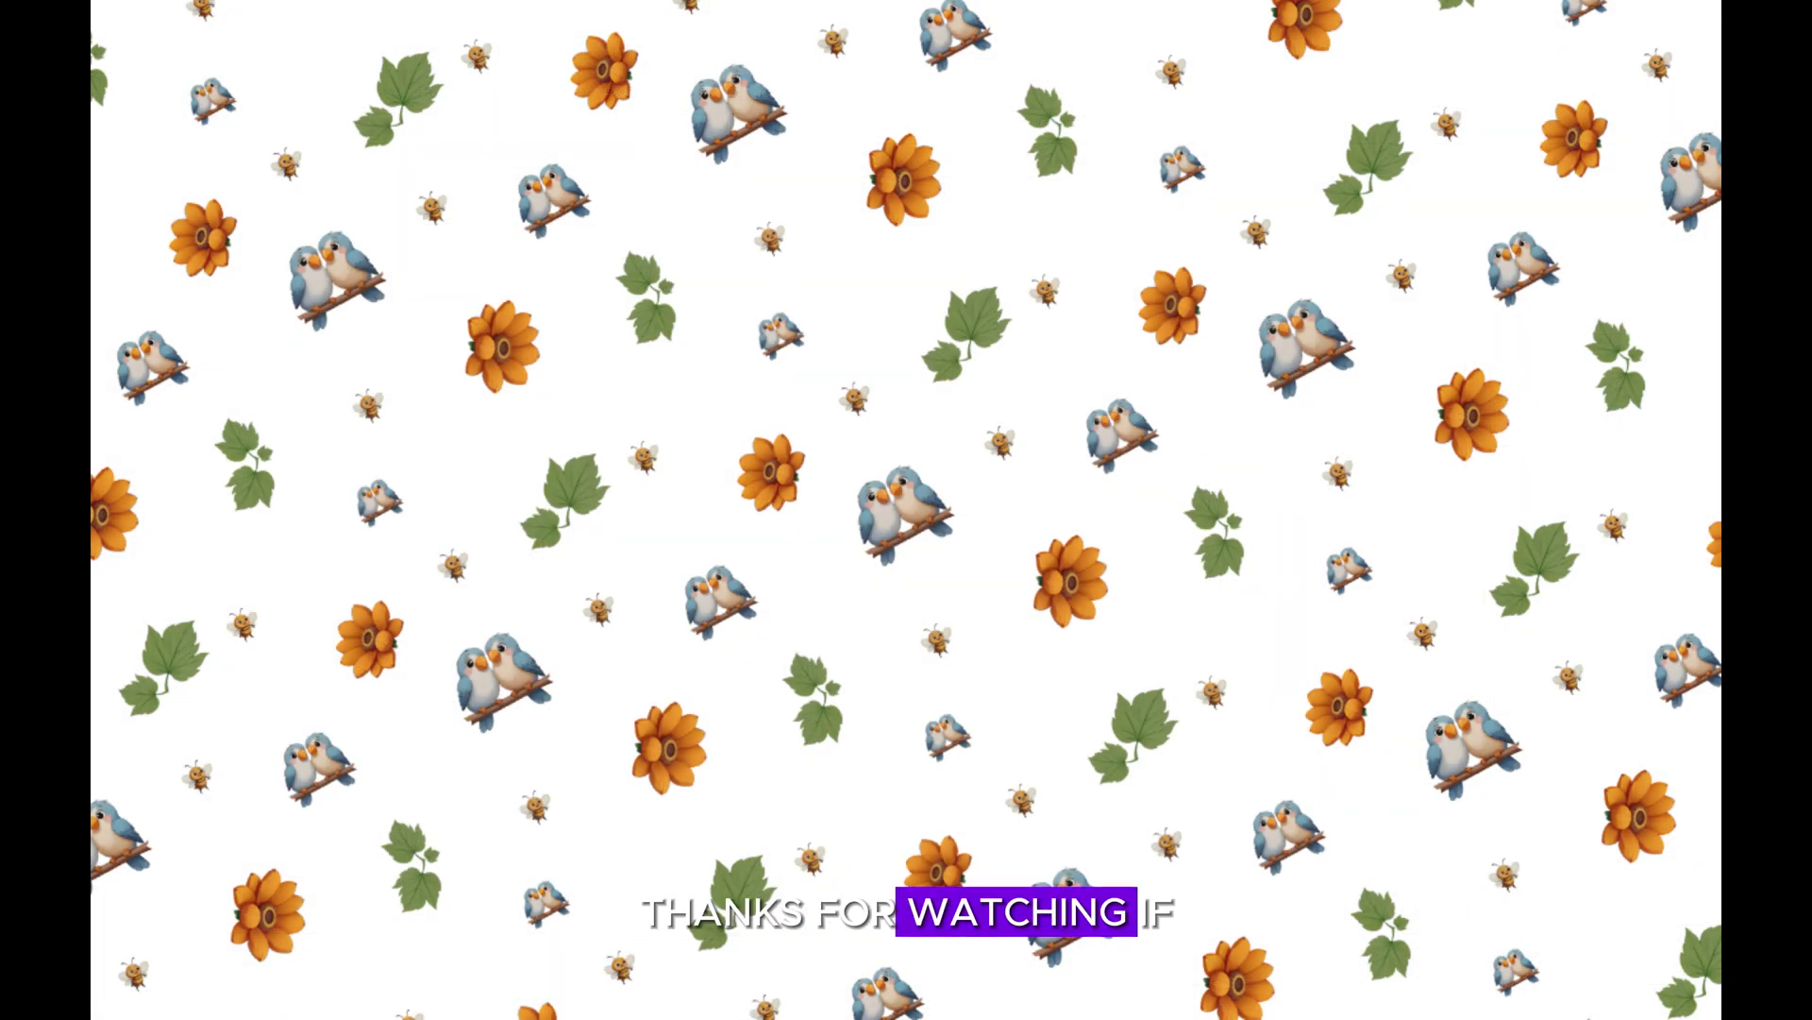